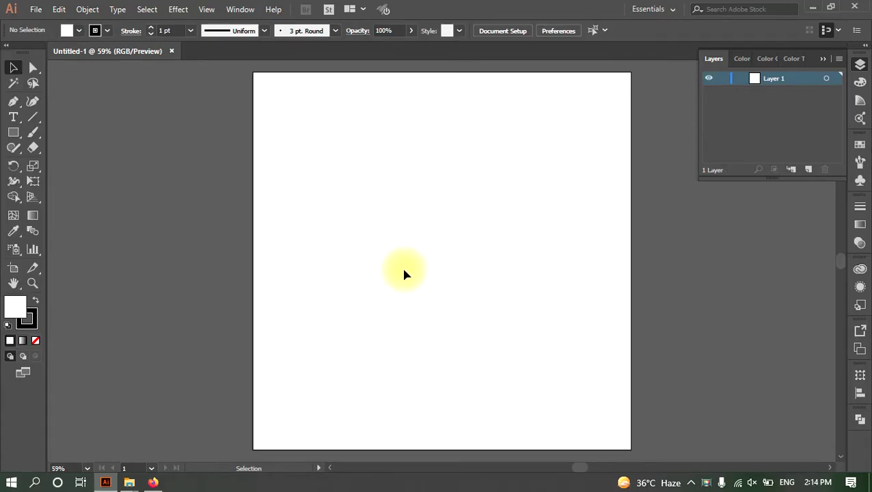
# Step: Copy small-house-cartoon-vector-18209090.jpg from the houses folder and paste it into the Illustrator document
pyautogui.moveTo(129, 482)
pyautogui.click(209, 415)
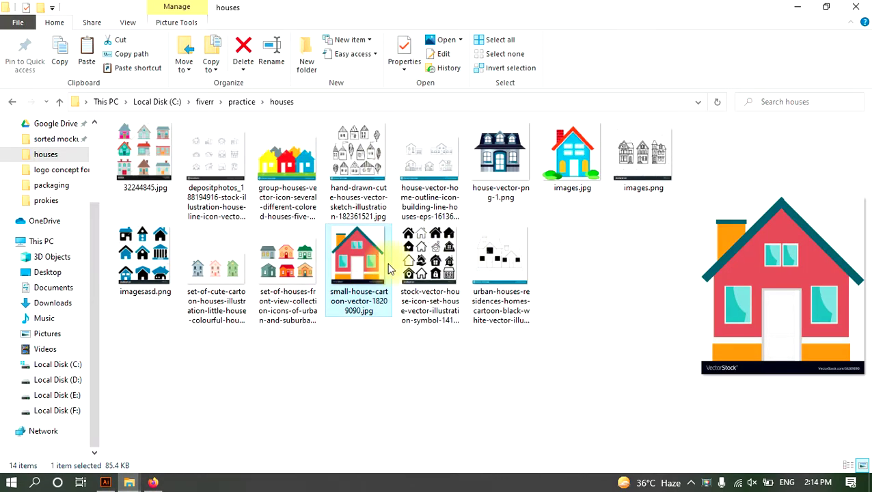
pyautogui.rightClick(358, 267)
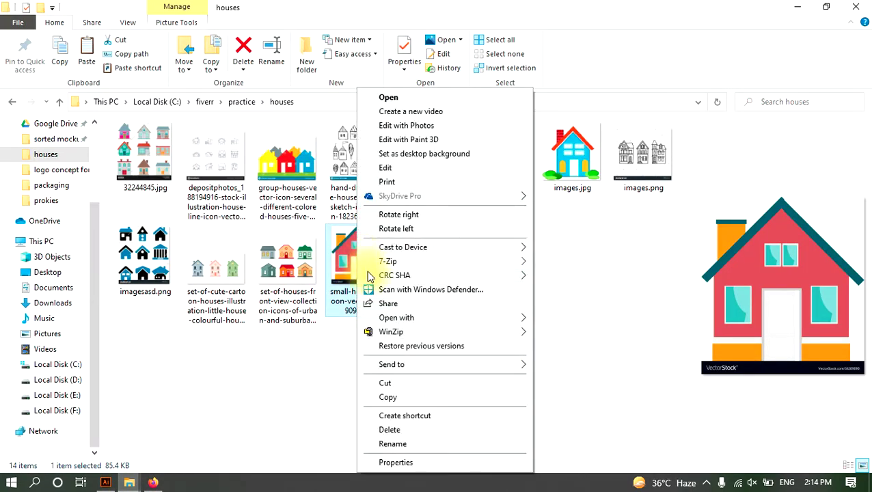
pyautogui.click(402, 384)
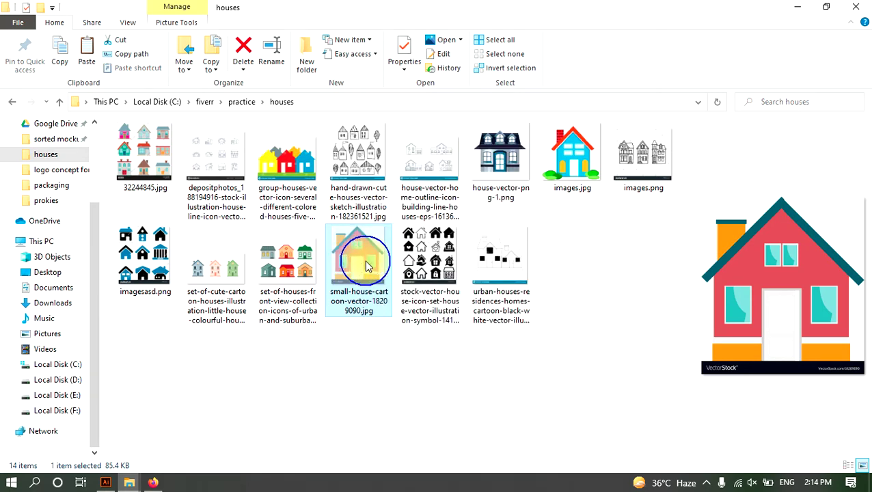
pyautogui.rightClick(376, 258)
pyautogui.click(417, 397)
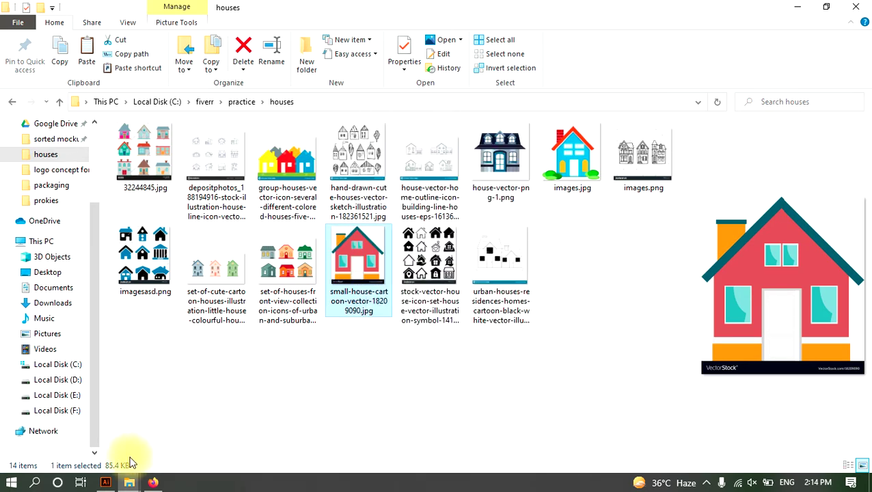
pyautogui.click(106, 482)
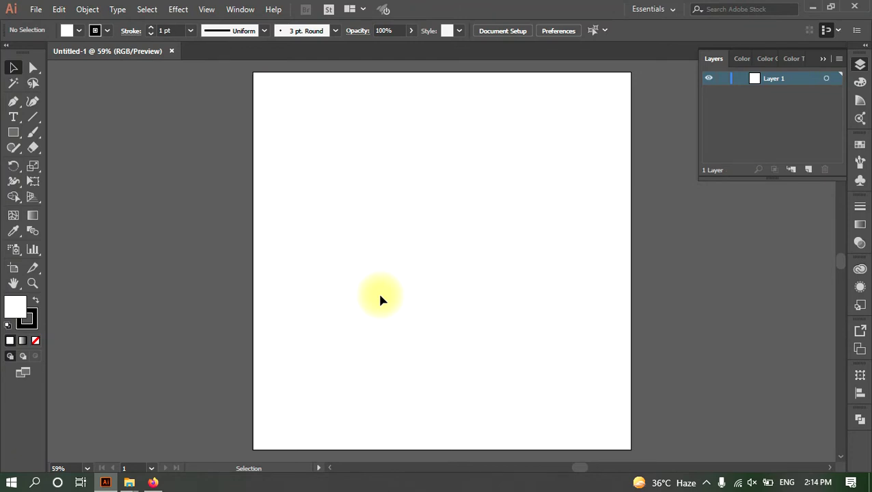
pyautogui.hotkey('ctrl', 'v')
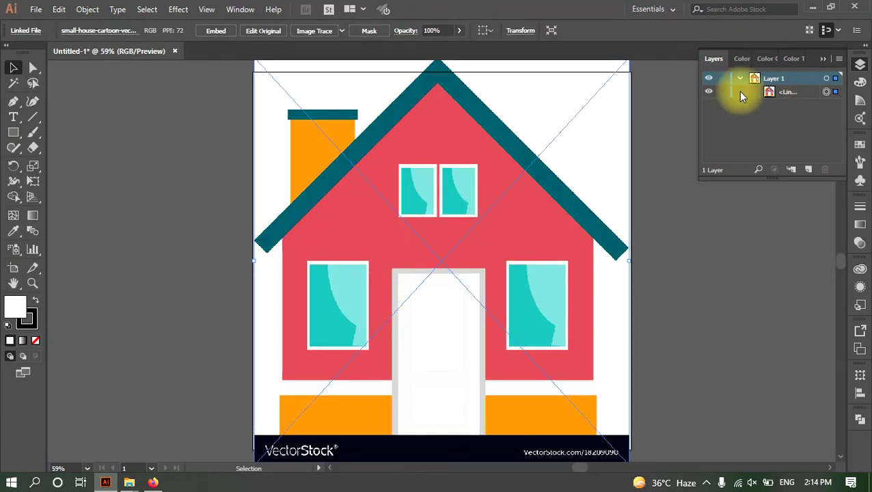
# Step: Lock the house picture's linked-file sublayer in Layer 1 and pan the house into position
pyautogui.moveTo(769, 179); pyautogui.dragTo(777, 359)
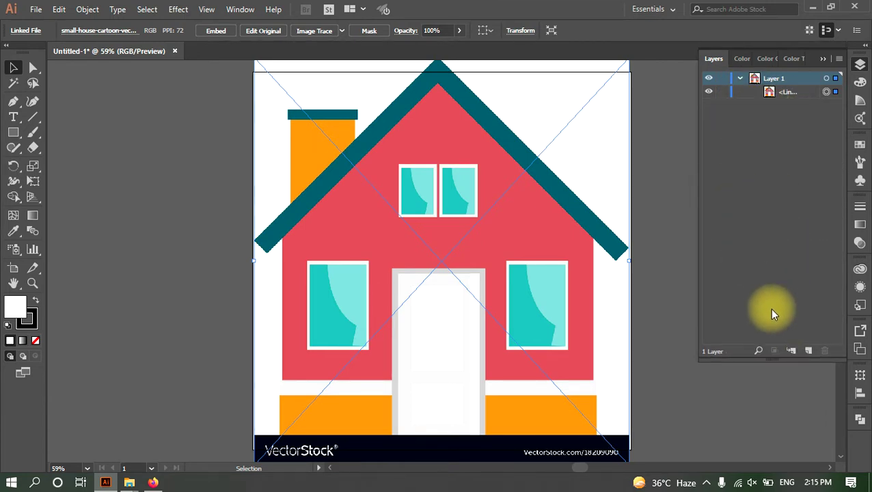
pyautogui.click(721, 92)
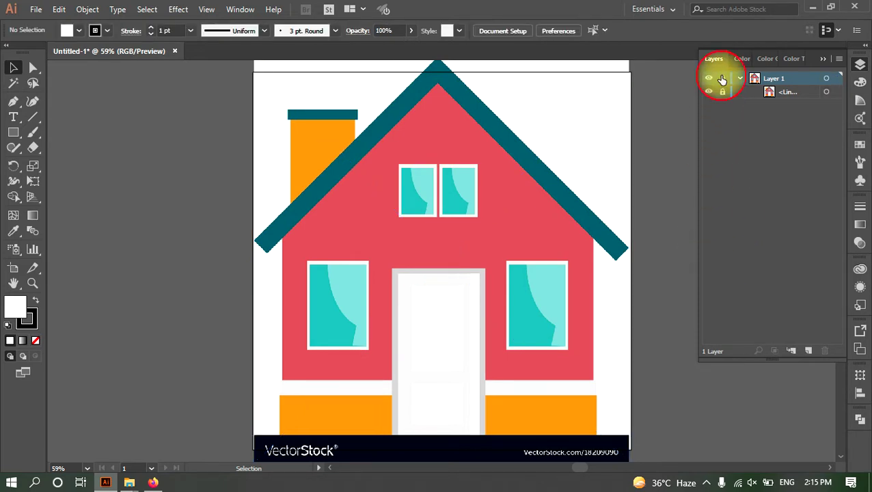
pyautogui.click(804, 94)
pyautogui.moveTo(698, 99); pyautogui.dragTo(654, 100)
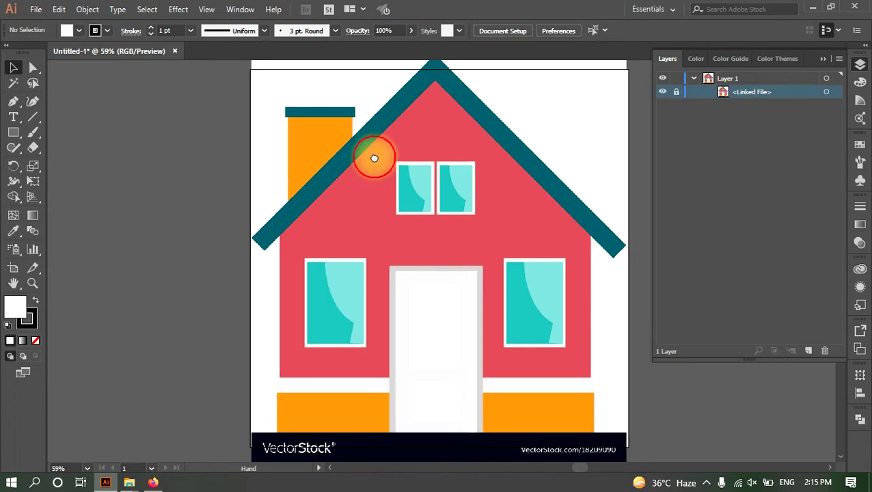
pyautogui.moveTo(370, 156); pyautogui.dragTo(311, 110)
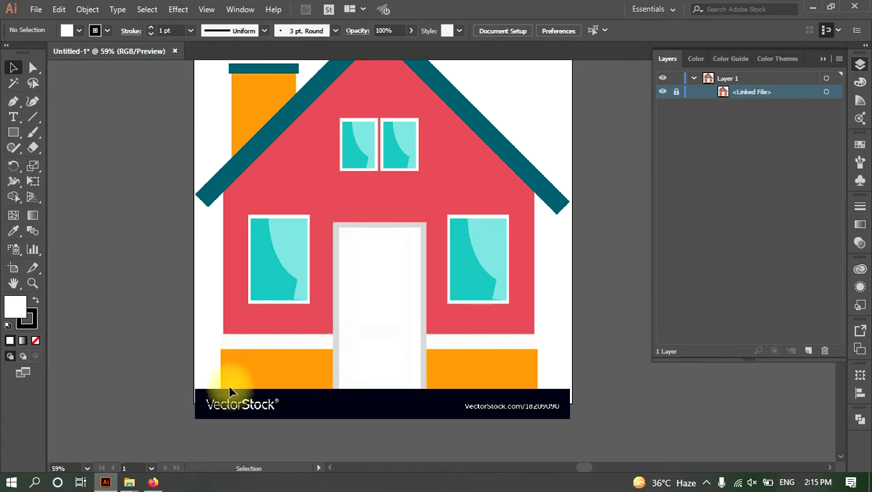
pyautogui.click(13, 132)
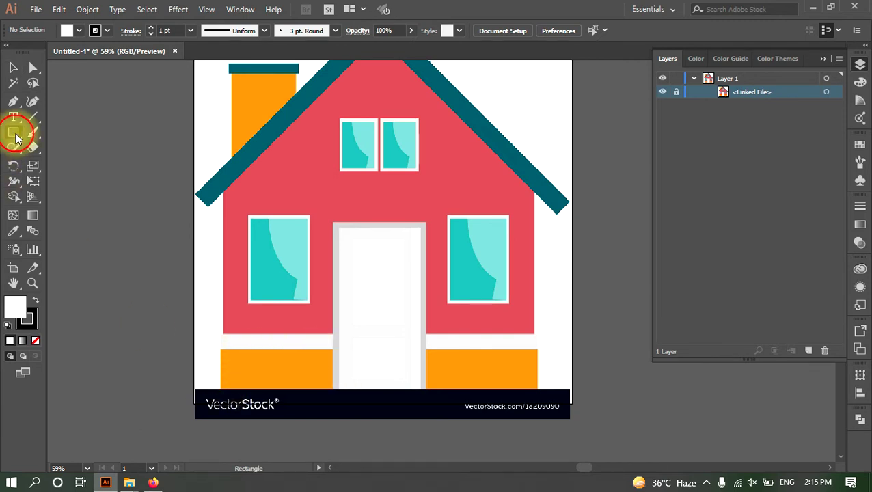
# Step: Draw a rectangle over the lower-left orange base and fill it with yellow
pyautogui.scroll(1, 240, 389)
pyautogui.scroll(1, 240, 391)
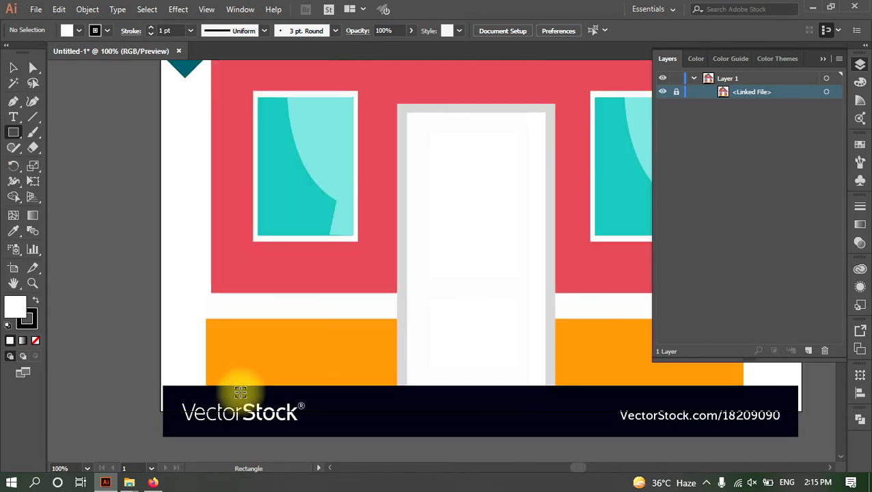
pyautogui.scroll(1, 241, 391)
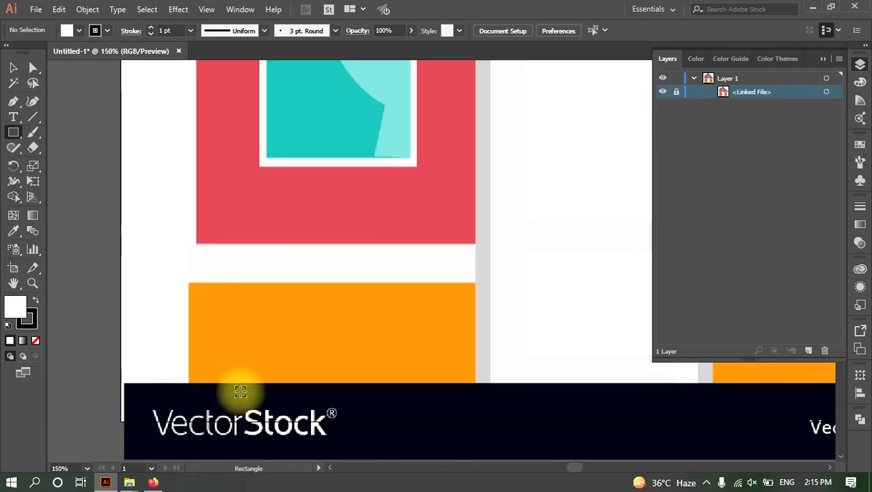
pyautogui.scroll(1, 205, 335)
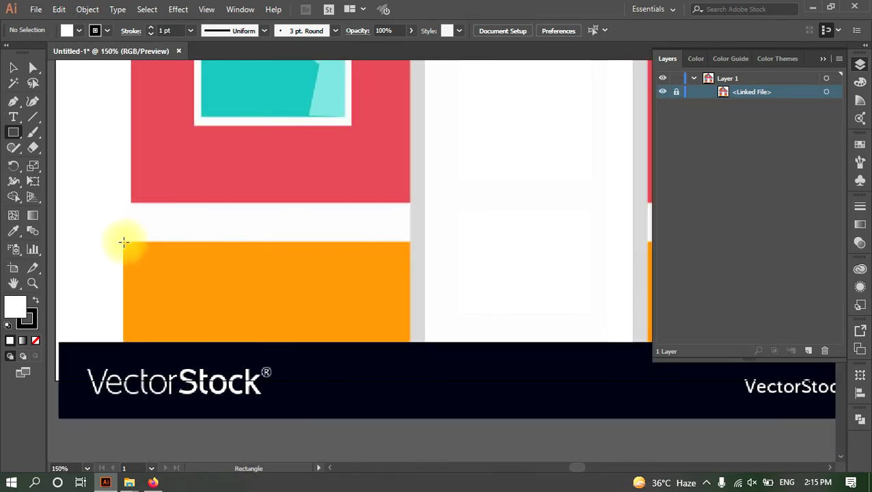
pyautogui.moveTo(122, 242); pyautogui.dragTo(408, 343)
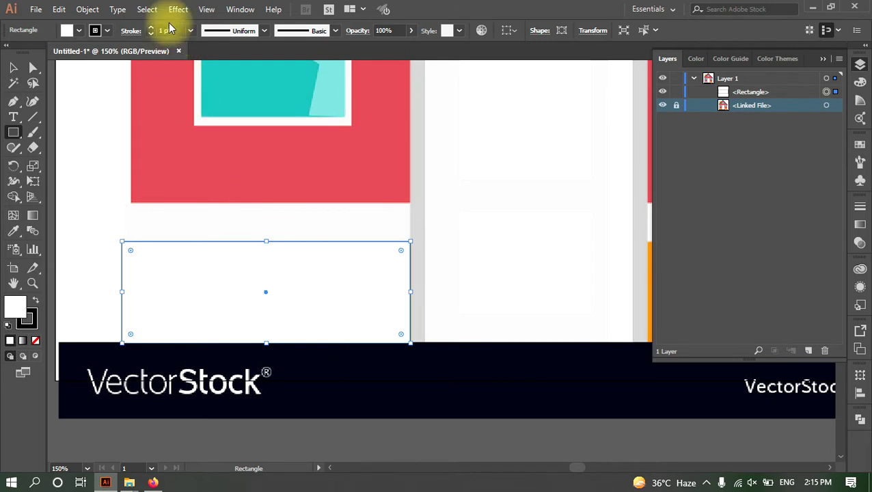
pyautogui.click(77, 31)
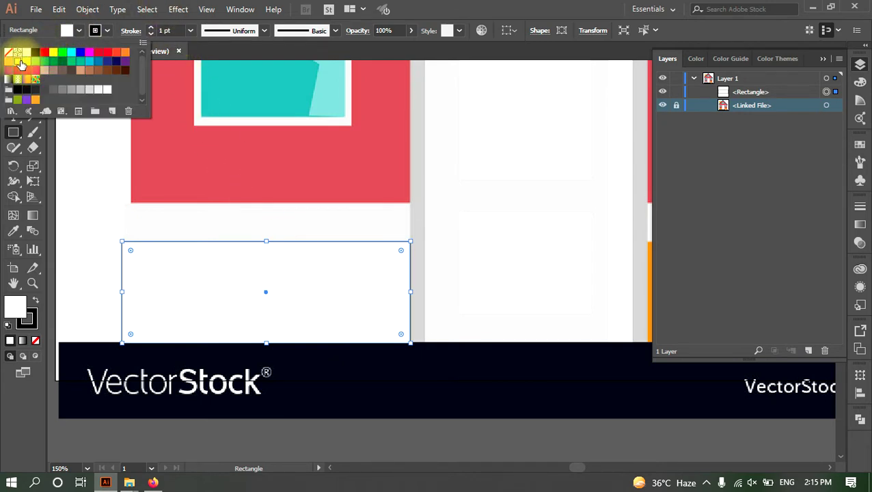
pyautogui.click(17, 61)
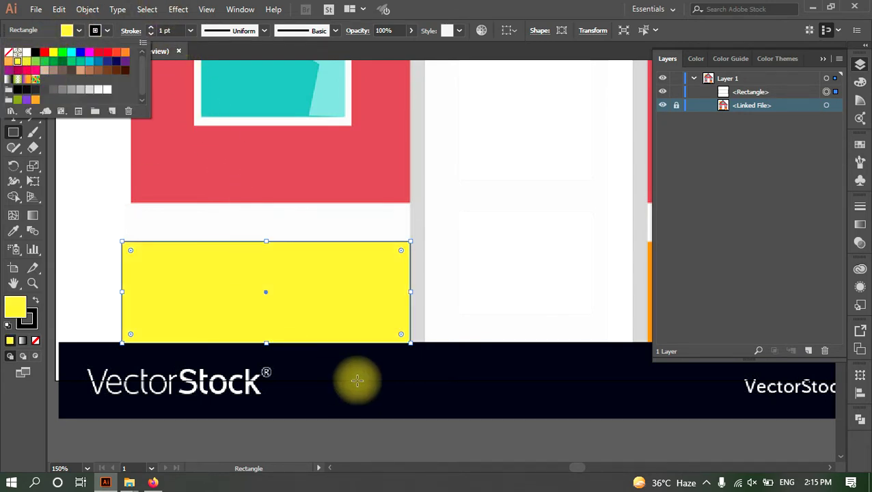
# Step: Detach the Tools panel into a floating panel
pyautogui.scroll(-1, 360, 231)
pyautogui.scroll(-1, 361, 231)
pyautogui.scroll(2, 369, 287)
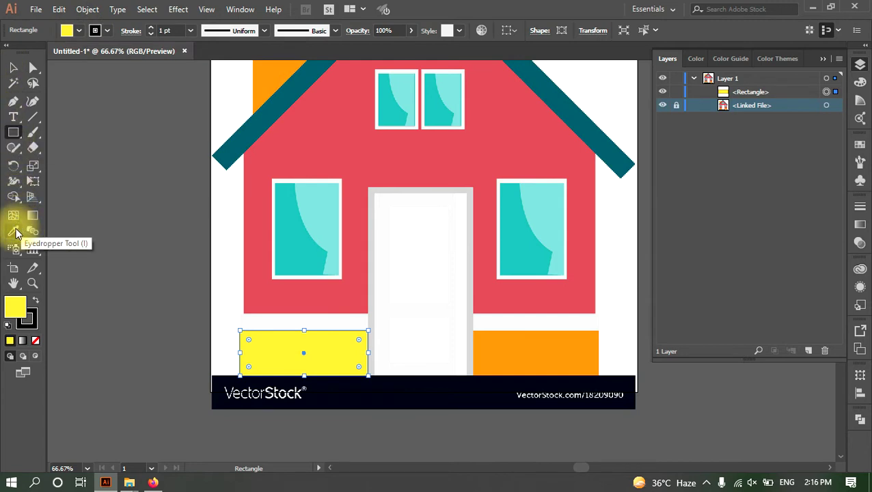
pyautogui.moveTo(20, 49); pyautogui.dragTo(79, 65)
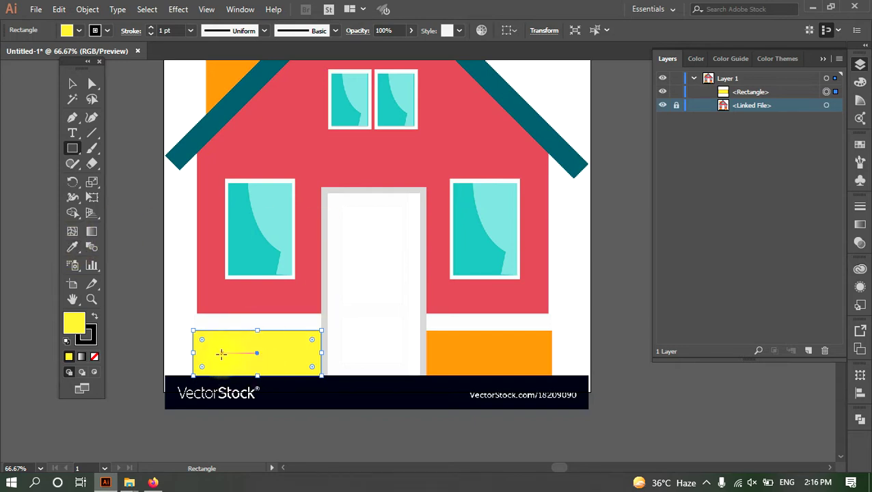
# Step: Sample the picture's orange base colour with the Eyedropper to refill the rectangle
pyautogui.click(74, 86)
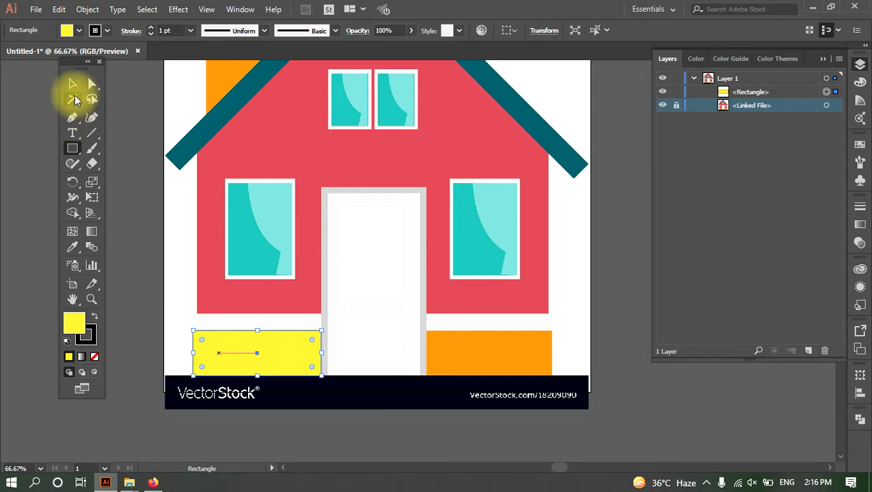
pyautogui.click(72, 247)
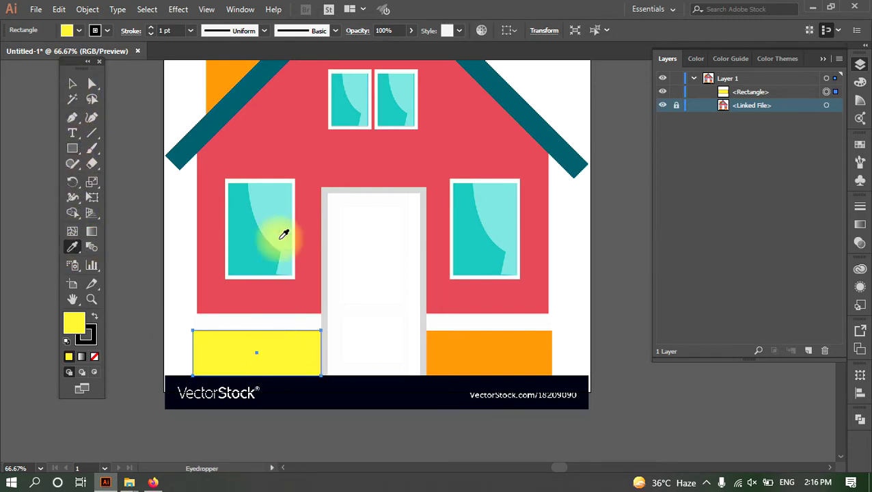
pyautogui.click(311, 138)
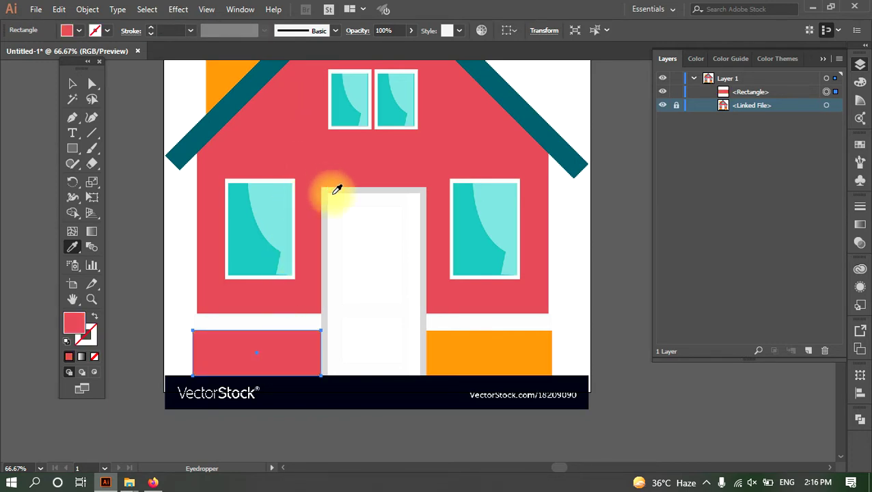
pyautogui.click(376, 232)
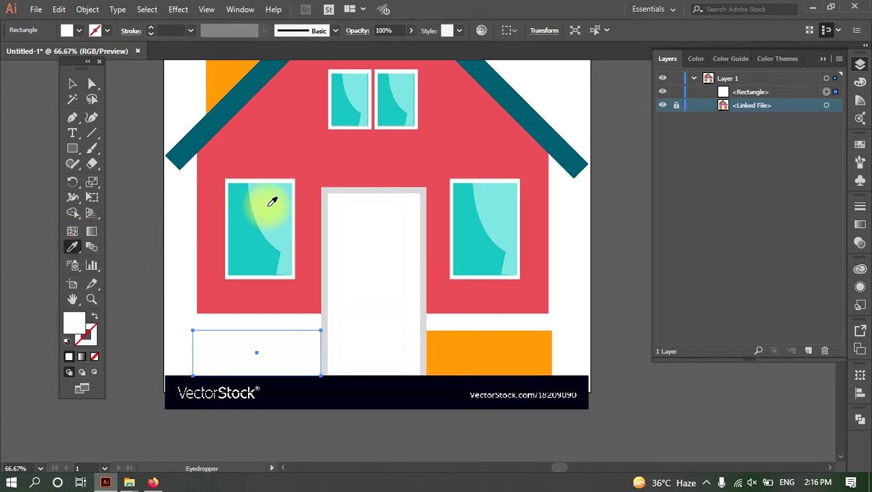
pyautogui.click(266, 212)
pyautogui.click(244, 242)
pyautogui.click(212, 123)
pyautogui.click(214, 83)
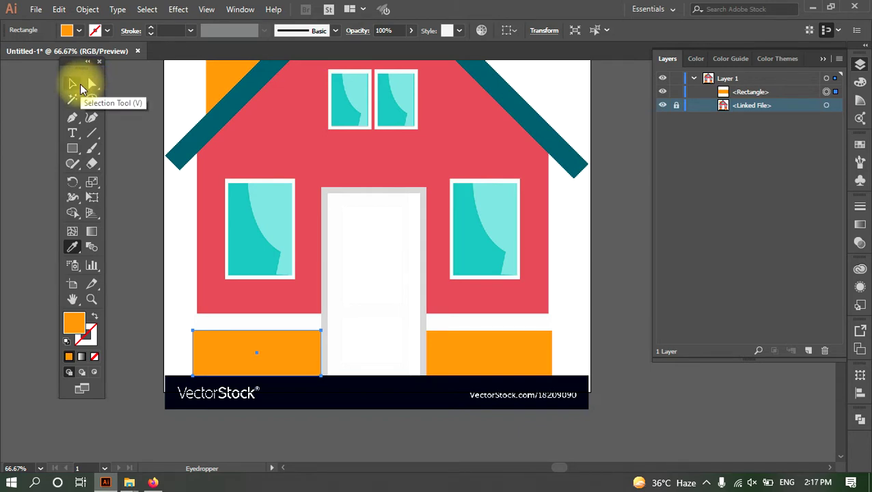
pyautogui.click(81, 89)
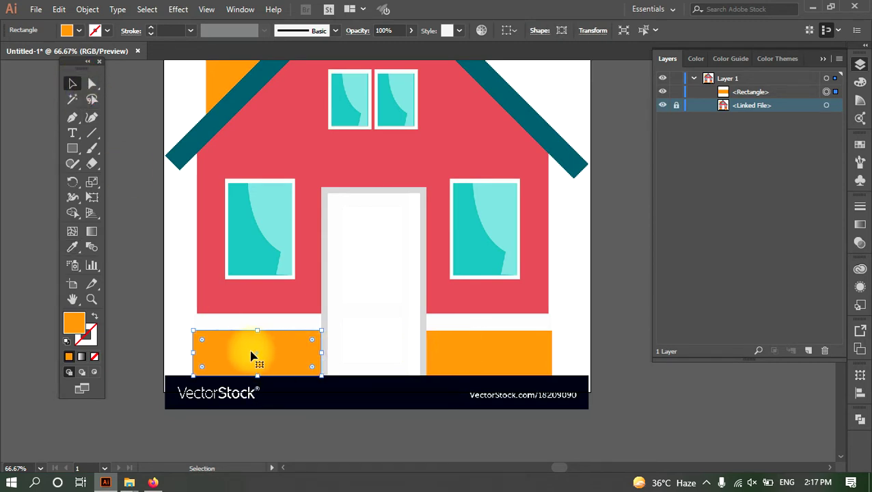
# Step: Widen the orange rectangle to 297.5 × 106 px, aligning its left edge with the base block
pyautogui.scroll(1, 239, 349)
pyautogui.scroll(1, 240, 349)
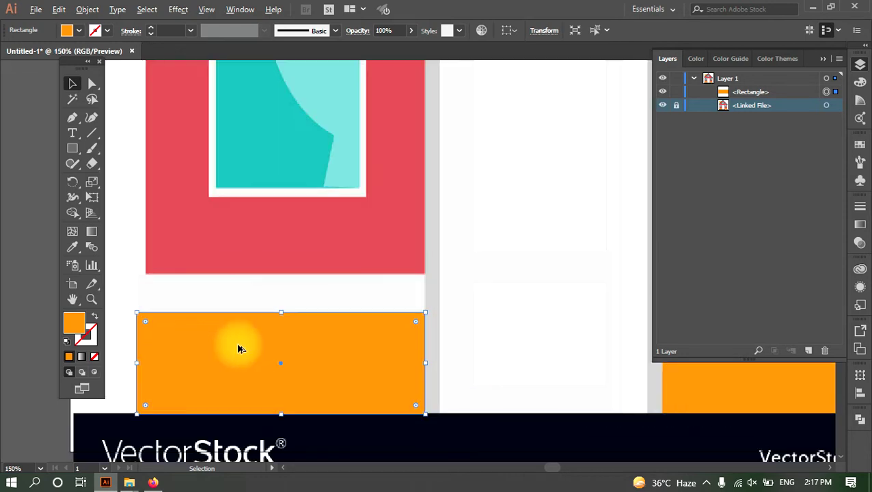
pyautogui.moveTo(233, 346); pyautogui.dragTo(292, 349)
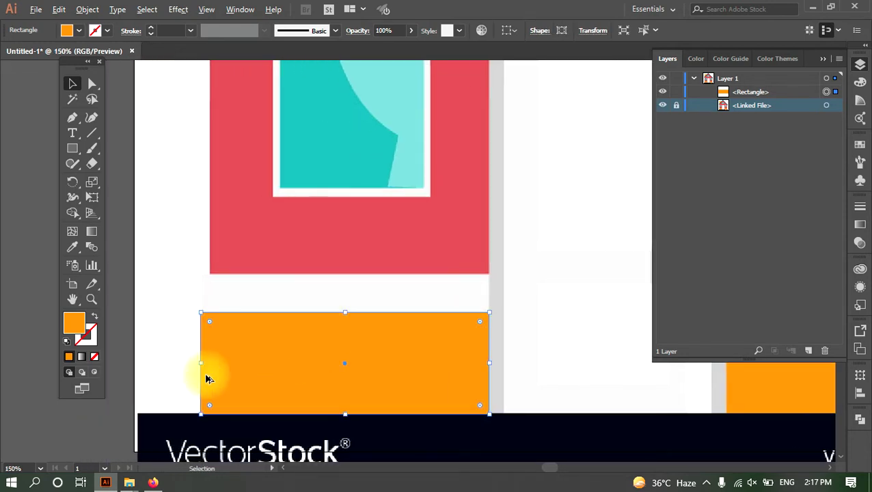
pyautogui.scroll(1, 205, 373)
pyautogui.scroll(1, 205, 373)
pyautogui.scroll(1, 205, 372)
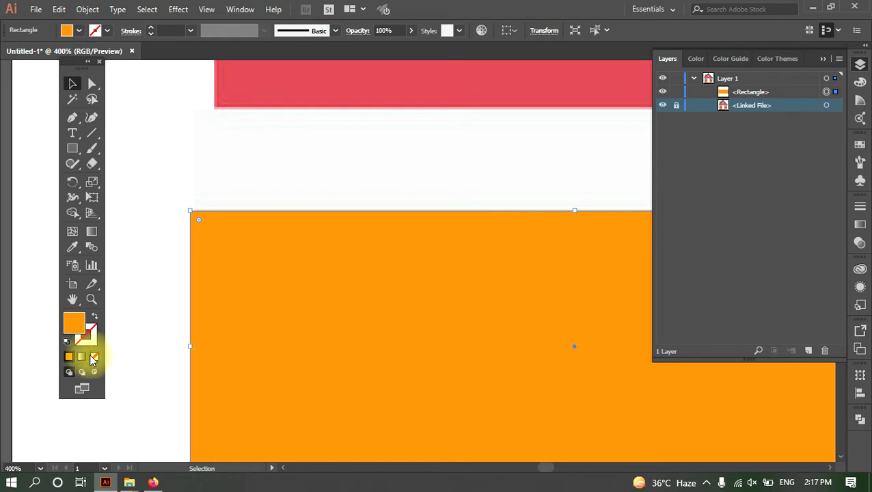
pyautogui.moveTo(192, 348); pyautogui.dragTo(198, 350)
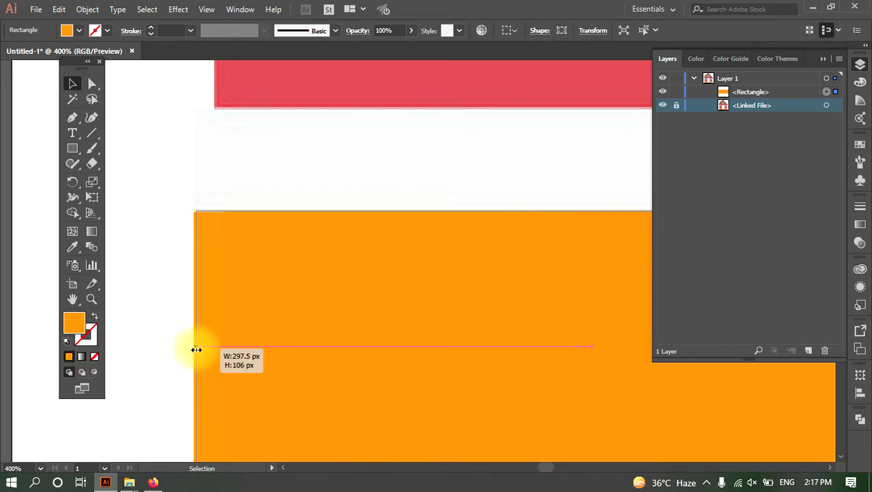
pyautogui.moveTo(199, 350); pyautogui.dragTo(194, 349)
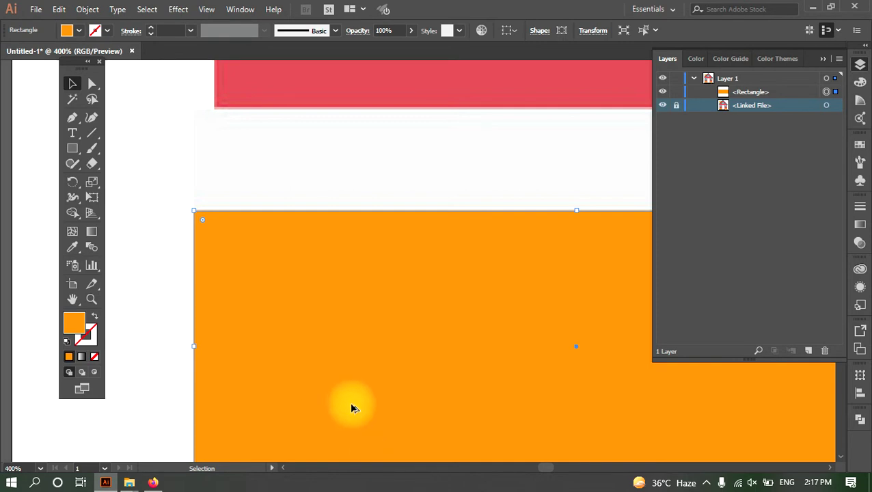
pyautogui.keyDown('alt'); pyautogui.scroll(-1, 351, 406); pyautogui.keyUp('alt')
pyautogui.keyDown('alt'); pyautogui.scroll(-1, 298, 360); pyautogui.keyUp('alt')
pyautogui.keyDown('alt'); pyautogui.scroll(-1, 400, 338); pyautogui.keyUp('alt')
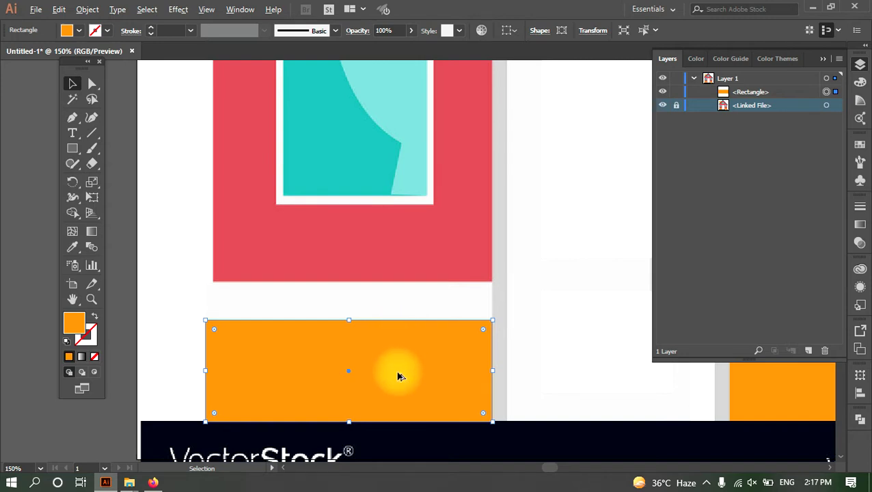
# Step: Duplicate the orange rectangle upward and shrink the copy to a thin strip above the base
pyautogui.moveTo(391, 410)
pyautogui.mouseDown()
pyautogui.moveTo(381, 316)
pyautogui.moveTo(391, 310)
pyautogui.mouseUp()
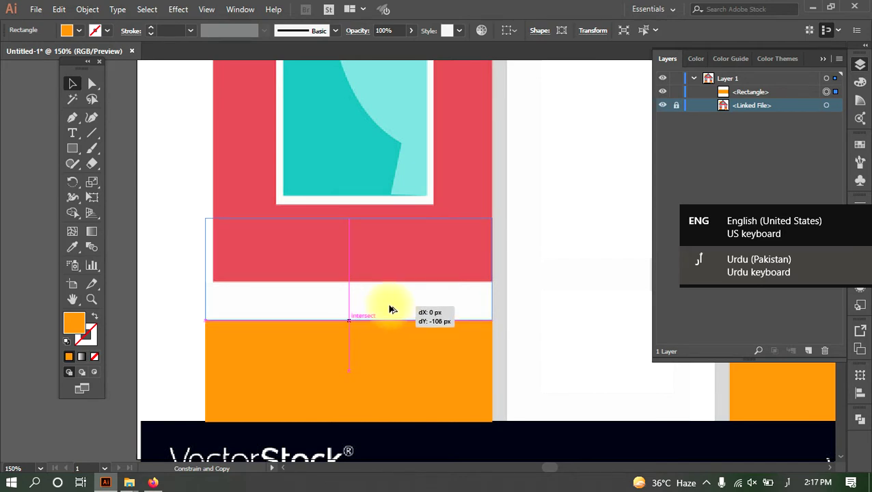
pyautogui.moveTo(392, 309); pyautogui.dragTo(387, 318)
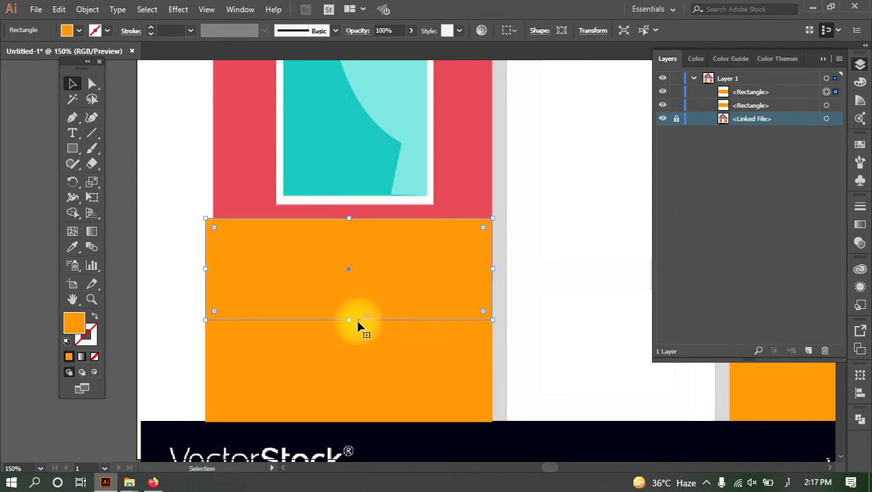
pyautogui.moveTo(349, 219)
pyautogui.mouseDown()
pyautogui.moveTo(351, 306)
pyautogui.moveTo(349, 282)
pyautogui.mouseUp()
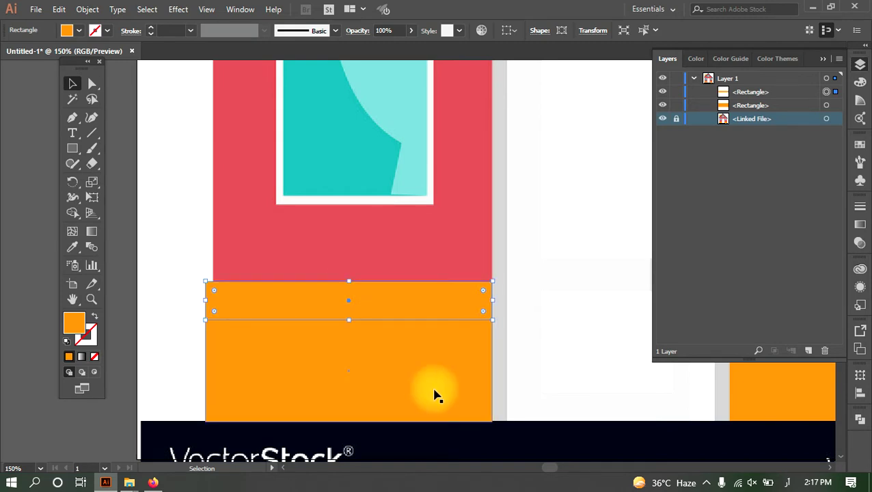
pyautogui.scroll(-1, 434, 397)
pyautogui.moveTo(414, 382); pyautogui.dragTo(298, 364)
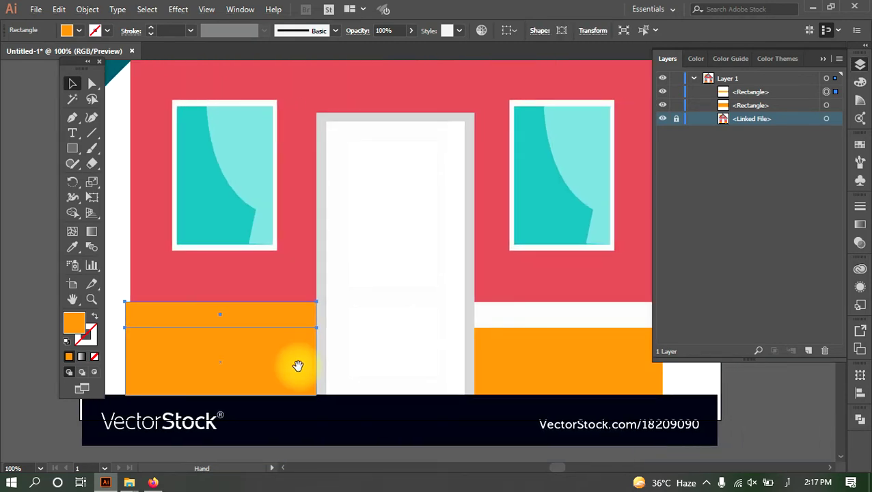
# Step: Fill the strip with the white band's colour sampled from the picture
pyautogui.click(72, 247)
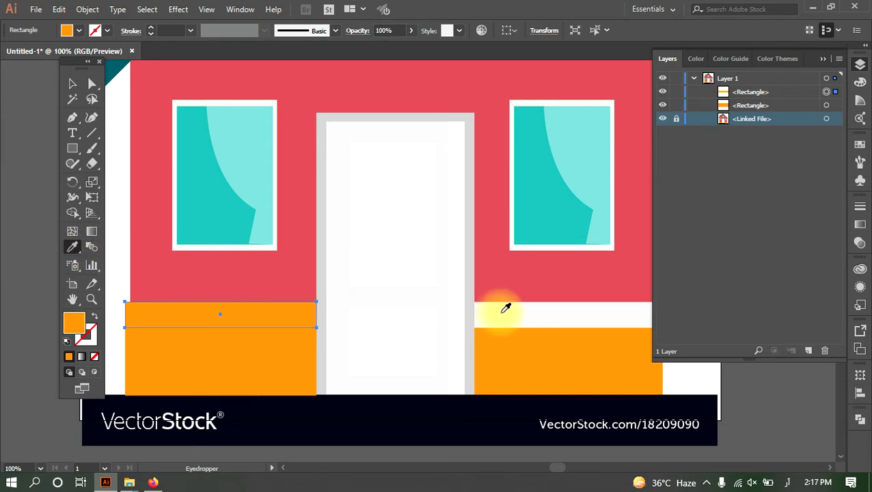
pyautogui.click(504, 314)
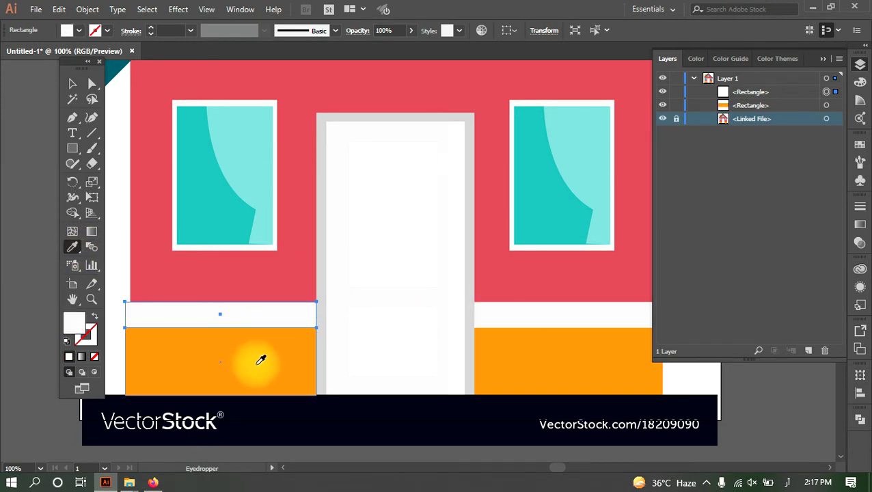
pyautogui.click(72, 83)
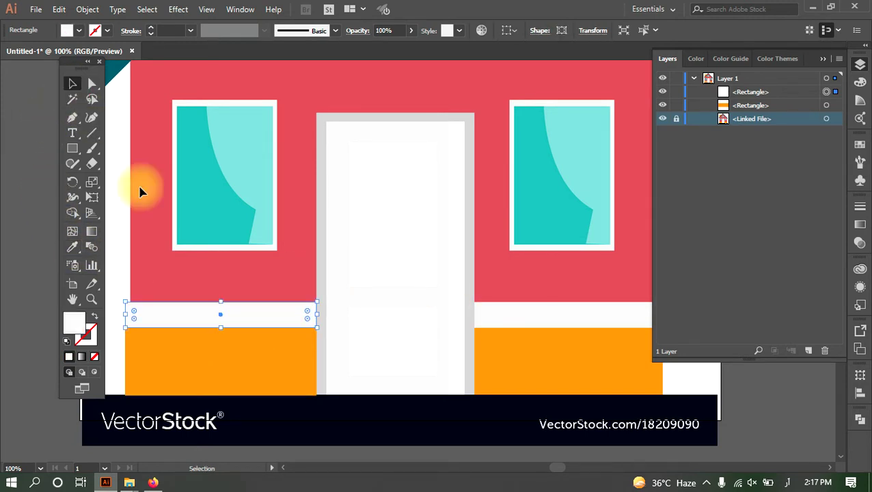
pyautogui.moveTo(309, 344); pyautogui.dragTo(324, 353)
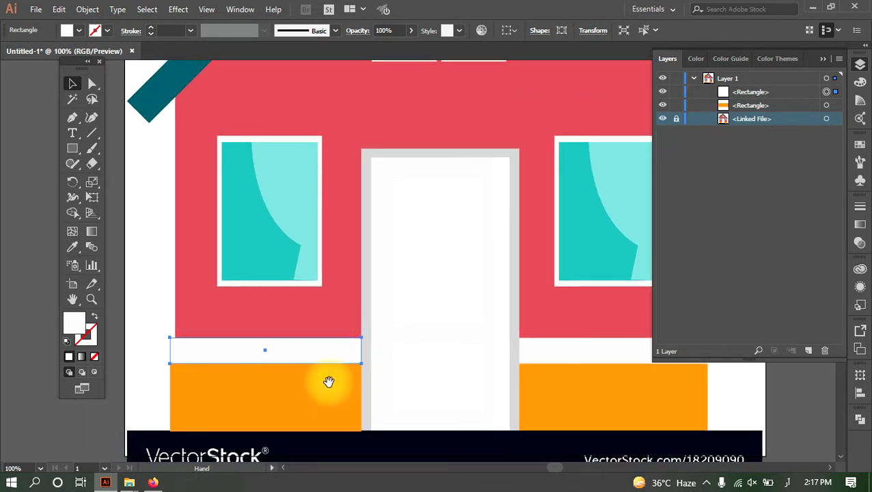
pyautogui.moveTo(321, 331)
pyautogui.mouseDown()
pyautogui.moveTo(301, 376)
pyautogui.moveTo(289, 379)
pyautogui.mouseUp()
pyautogui.scroll(-1, 299, 388)
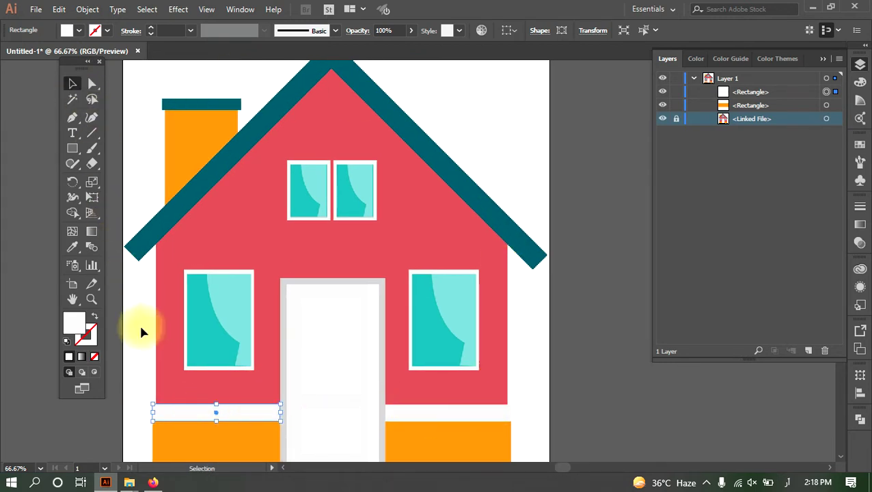
# Step: Draw a white rectangle over the lower-left front wall
pyautogui.click(72, 149)
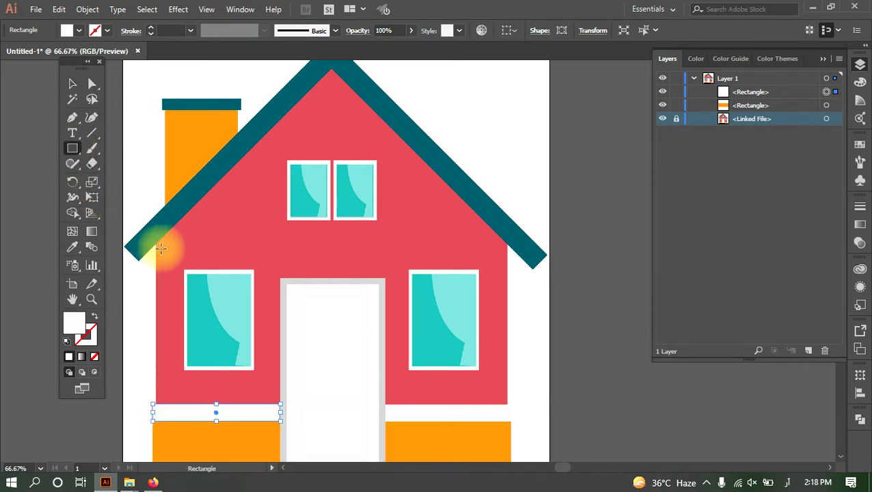
pyautogui.click(72, 83)
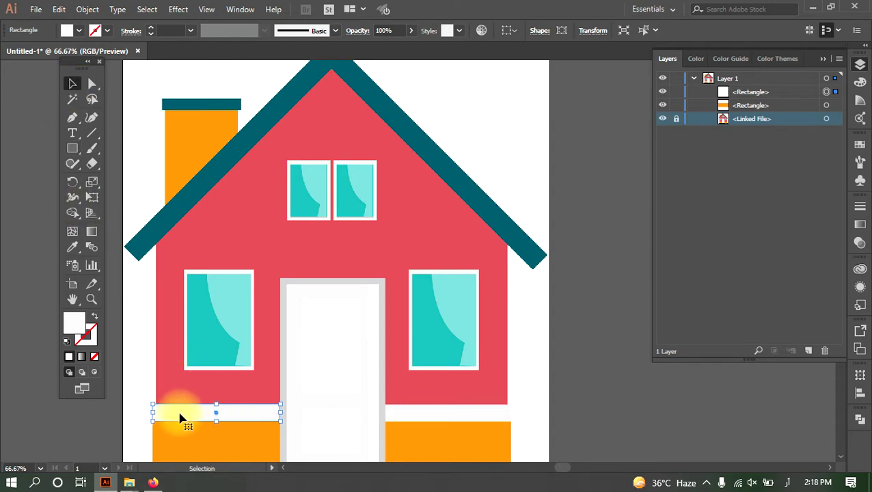
pyautogui.click(425, 383)
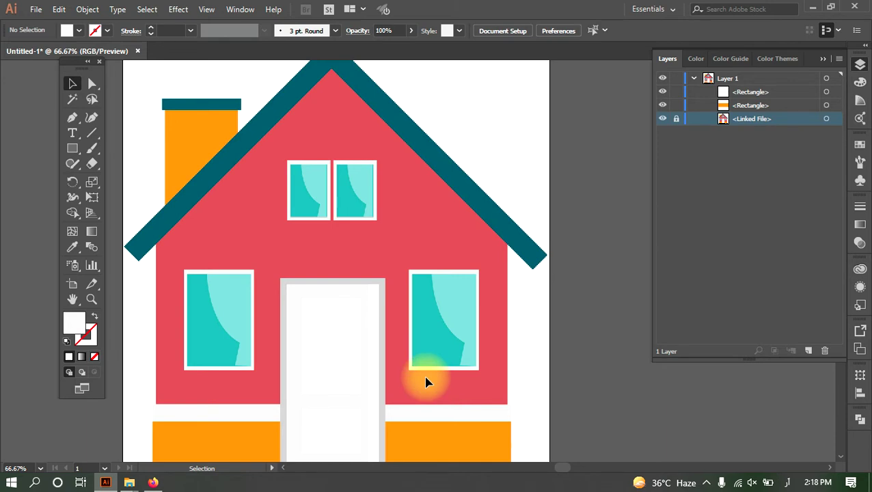
pyautogui.click(73, 148)
pyautogui.scroll(1, 170, 434)
pyautogui.scroll(1, 168, 441)
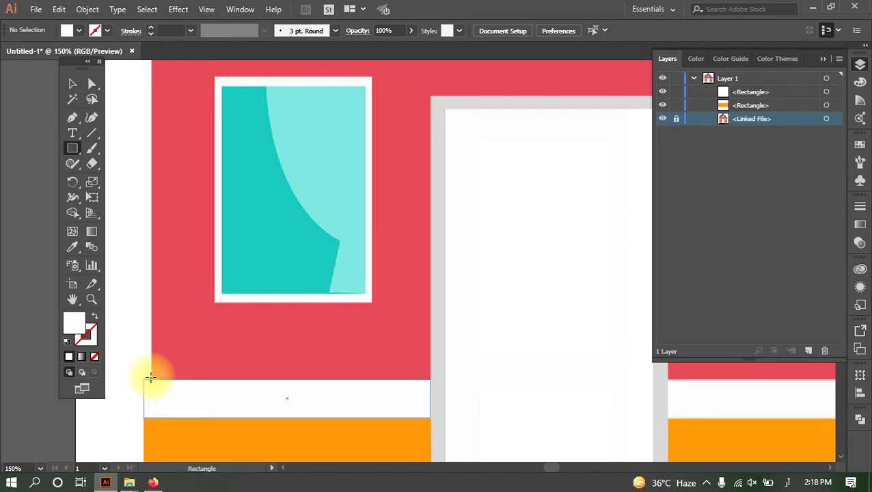
pyautogui.moveTo(150, 378); pyautogui.dragTo(427, 78)
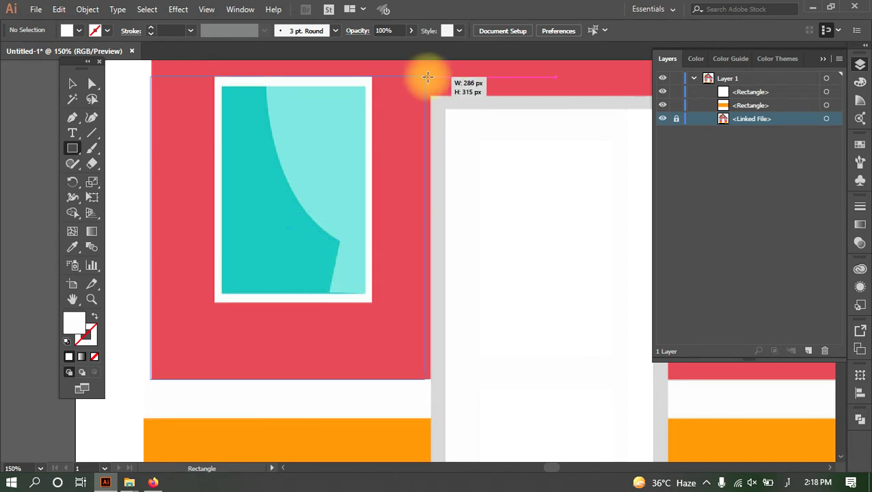
pyautogui.moveTo(427, 78); pyautogui.dragTo(429, 76)
# Step: Stretch the rectangle to the wall's right edge, making it 817 × 315 px
pyautogui.scroll(-2, 399, 268)
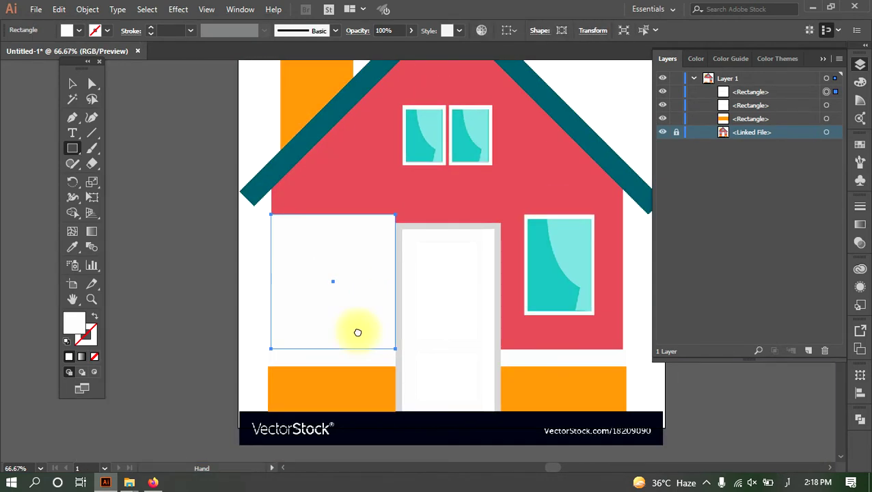
pyautogui.moveTo(358, 332); pyautogui.dragTo(306, 390)
pyautogui.moveTo(347, 339); pyautogui.dragTo(574, 337)
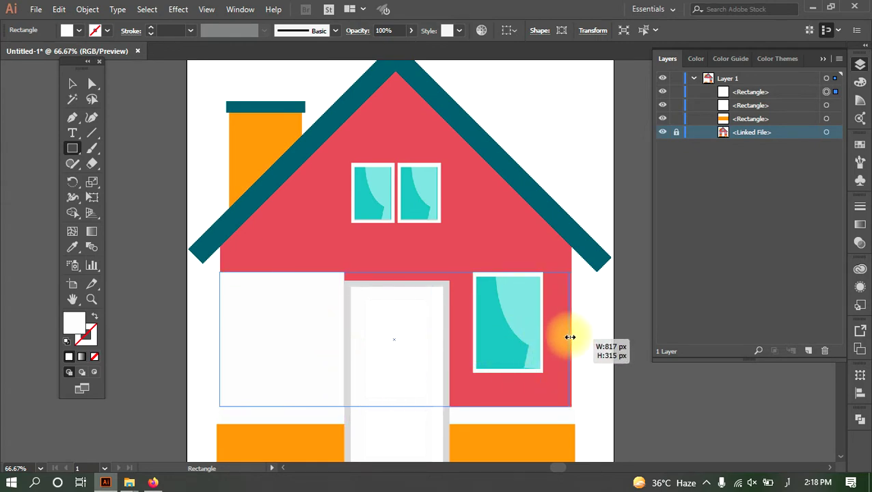
pyautogui.moveTo(573, 337); pyautogui.dragTo(573, 337)
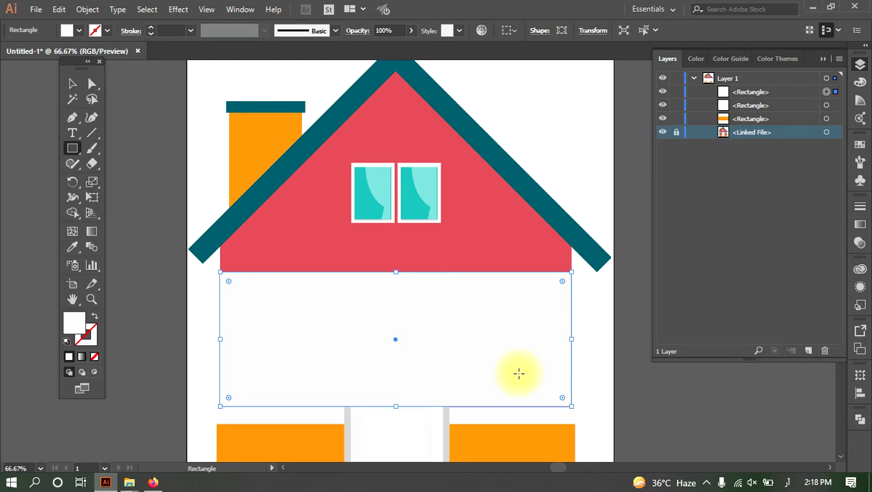
# Step: Extend the wall rectangle up to the roof peak and set its fill to None
pyautogui.moveTo(397, 272)
pyautogui.mouseDown()
pyautogui.moveTo(412, 110)
pyautogui.moveTo(404, 114)
pyautogui.mouseUp()
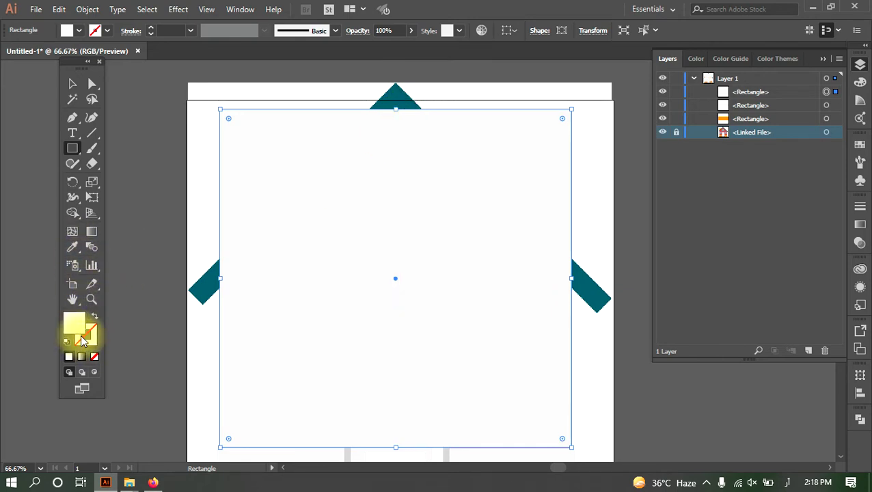
pyautogui.click(95, 357)
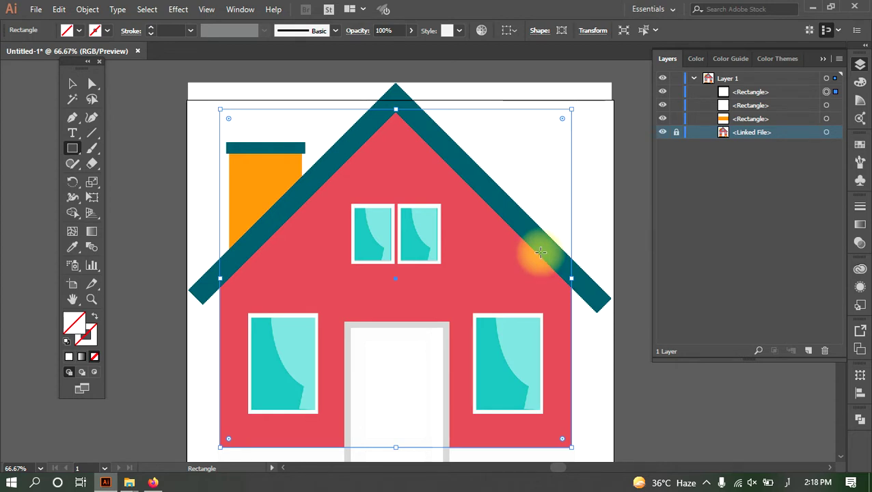
pyautogui.click(88, 10)
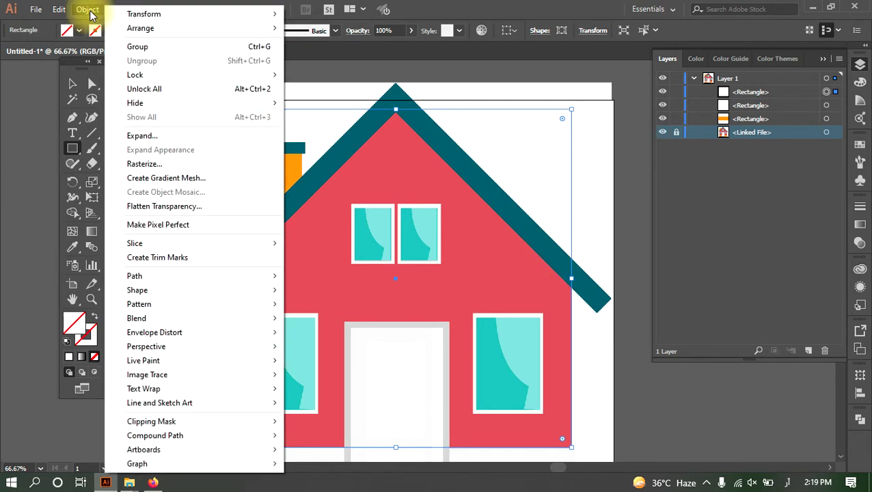
pyautogui.moveTo(134, 275)
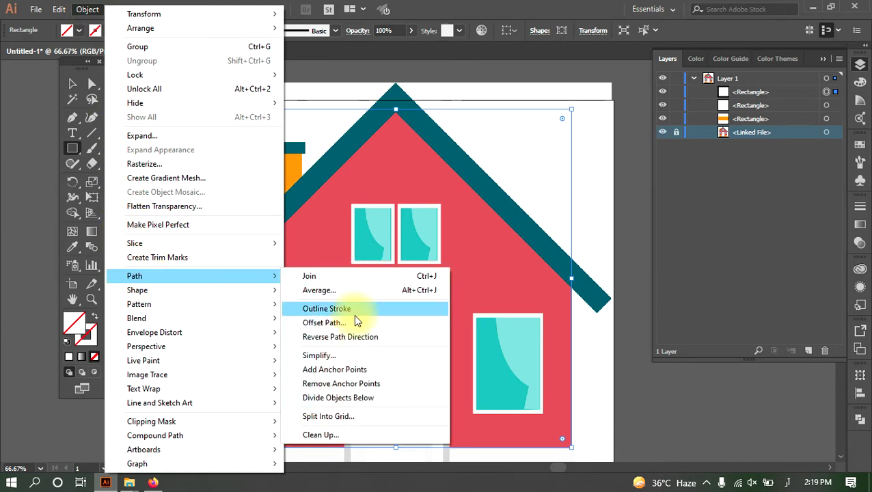
# Step: Add anchor points to the rectangle and drag its top-left corner onto the left roof slope
pyautogui.click(346, 374)
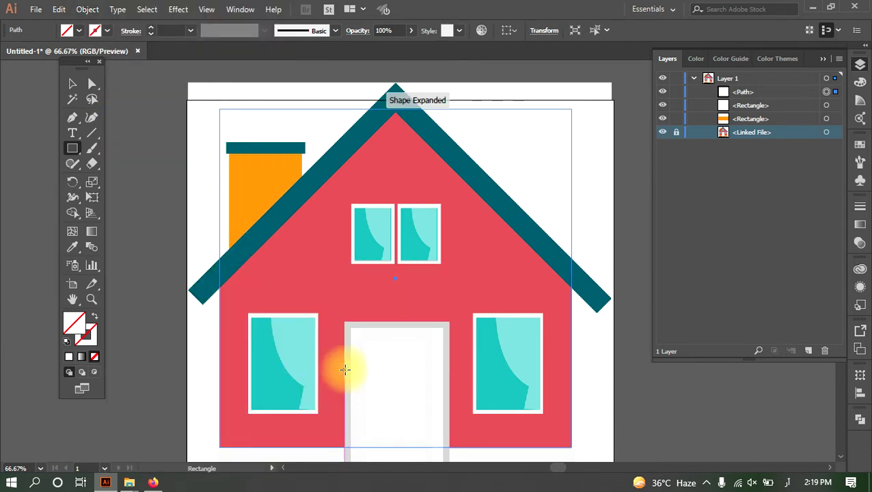
pyautogui.click(91, 83)
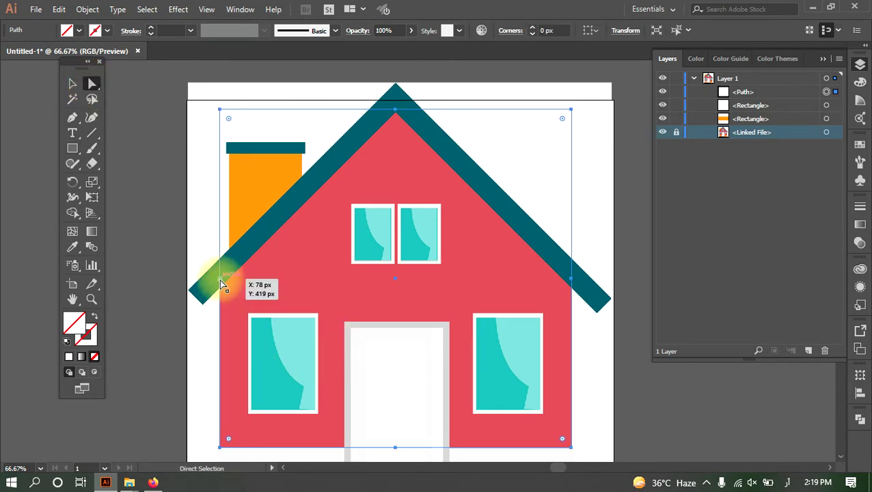
pyautogui.click(396, 111)
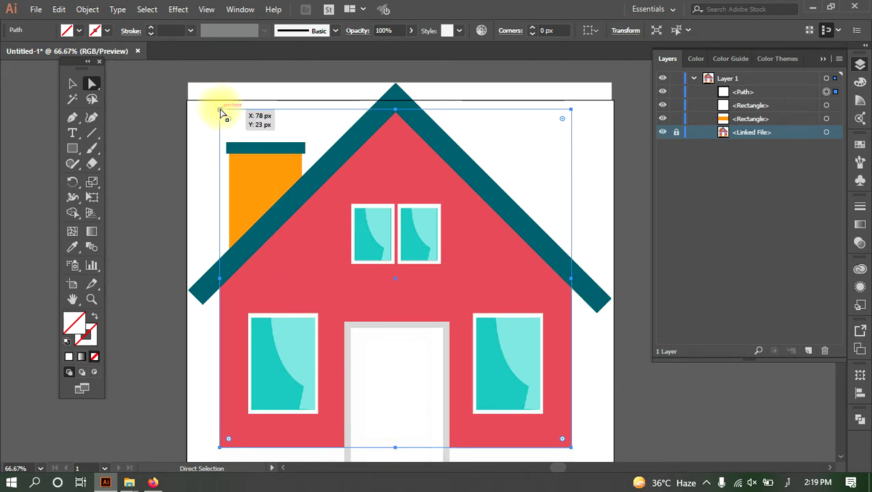
pyautogui.moveTo(220, 114); pyautogui.dragTo(292, 207)
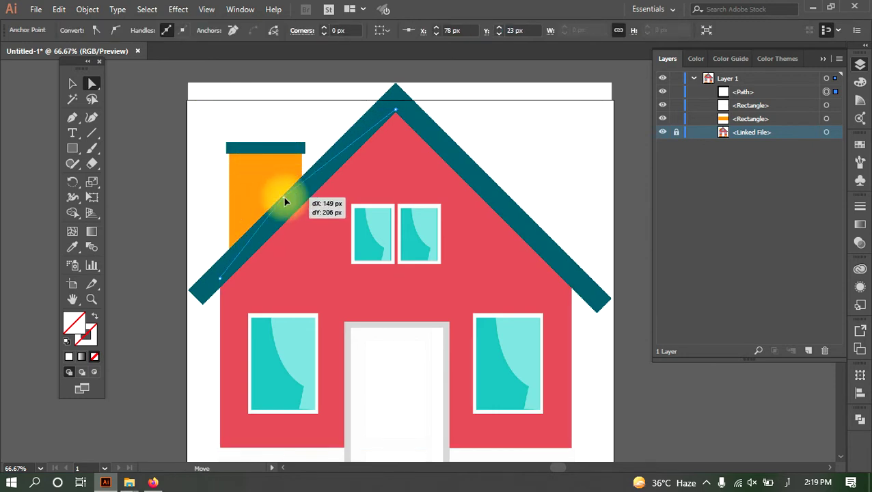
pyautogui.moveTo(293, 205); pyautogui.dragTo(297, 205)
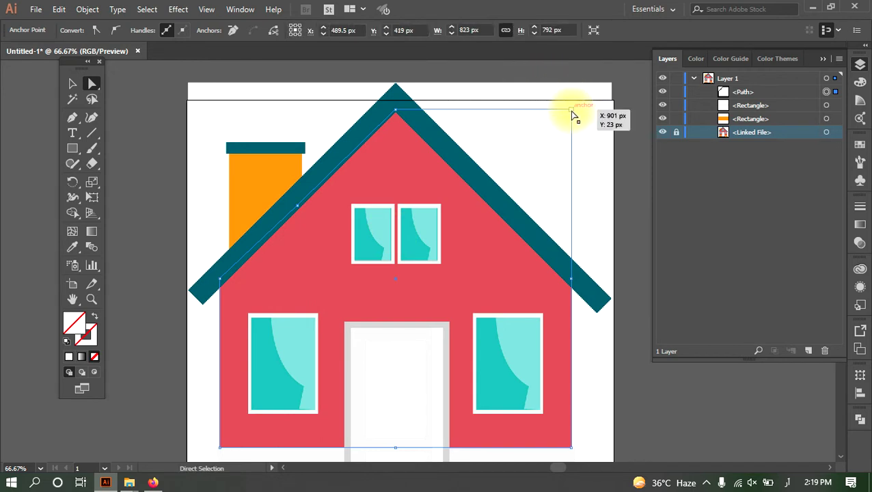
# Step: Delete the path's top-right corner anchor with the Delete Anchor Point Tool
pyautogui.click(571, 111)
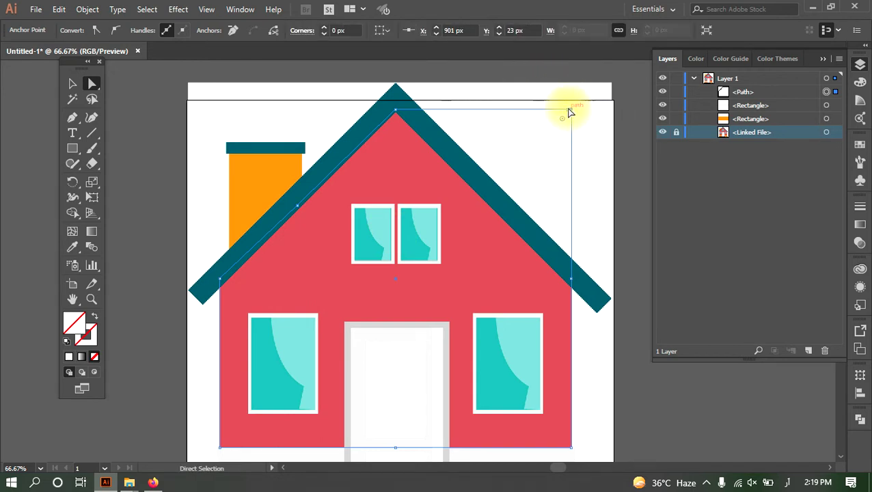
pyautogui.moveTo(72, 118); pyautogui.dragTo(135, 156)
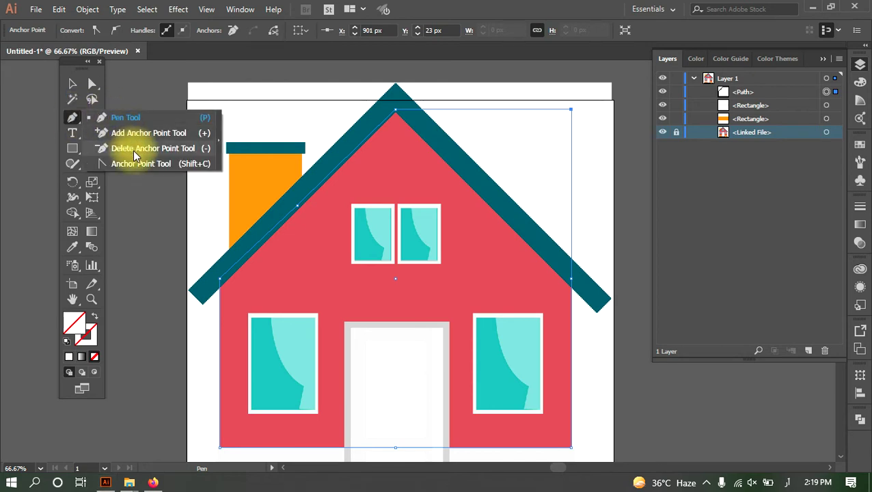
pyautogui.moveTo(140, 152); pyautogui.dragTo(140, 147)
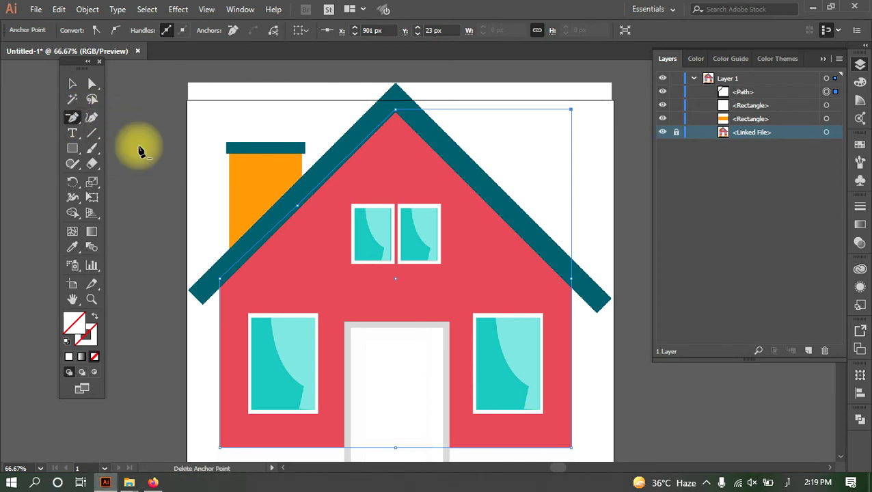
pyautogui.click(571, 110)
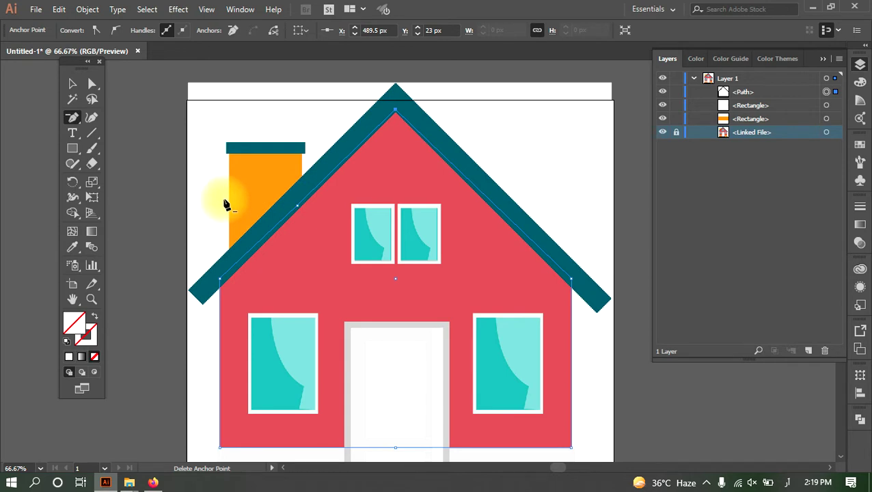
# Step: Lower the wall outline's left corner anchor beneath the teal roof band
pyautogui.click(72, 83)
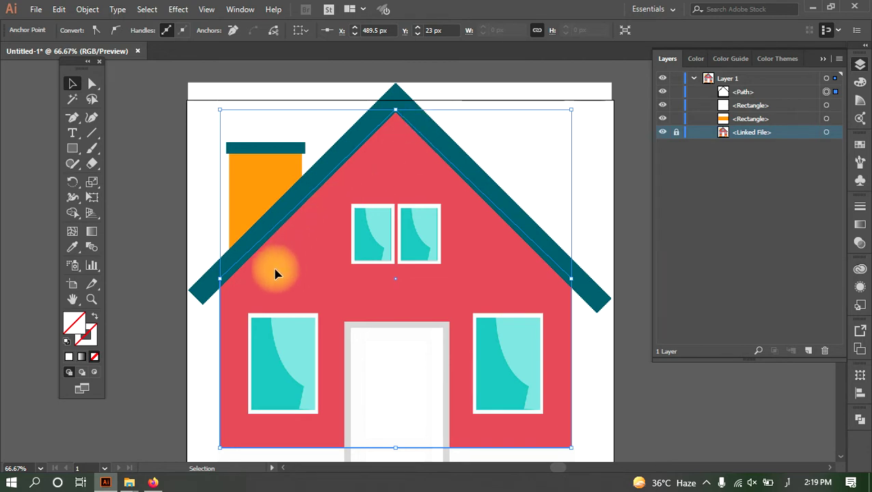
pyautogui.scroll(1, 216, 294)
pyautogui.scroll(3, 215, 294)
pyautogui.scroll(1, 217, 292)
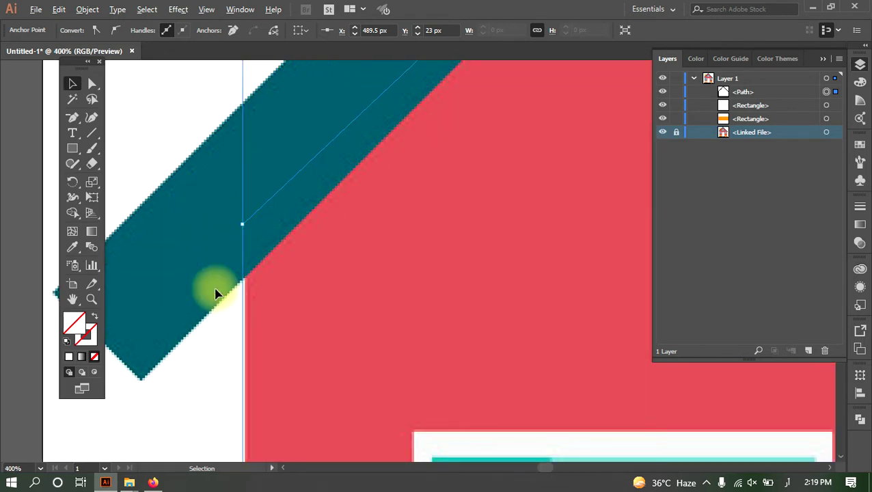
pyautogui.click(92, 84)
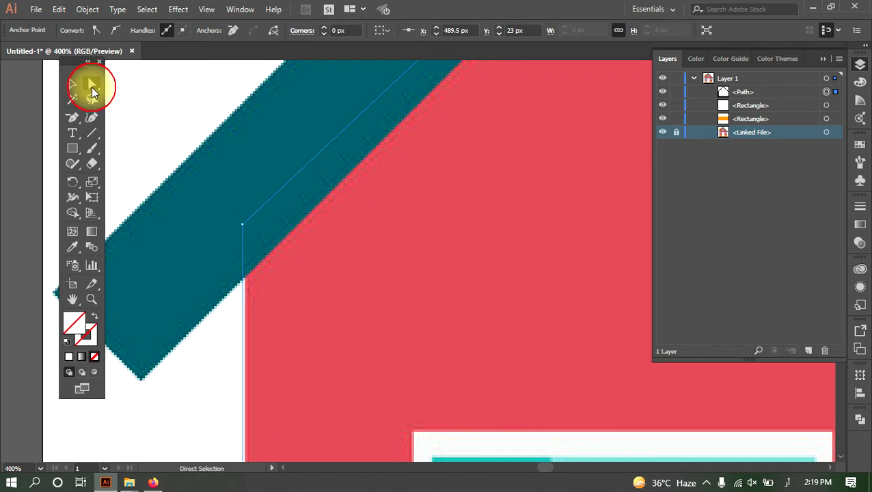
pyautogui.moveTo(245, 227); pyautogui.dragTo(244, 283)
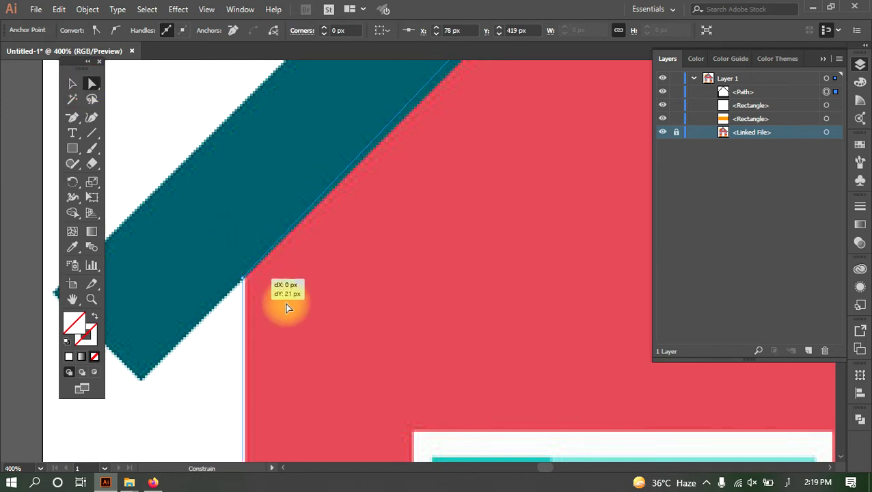
# Step: Lower the wall outline's peak and right corner anchors beneath the roof band
pyautogui.moveTo(386, 387)
pyautogui.mouseDown()
pyautogui.moveTo(257, 463)
pyautogui.moveTo(350, 247)
pyautogui.moveTo(376, 216)
pyautogui.moveTo(441, 223)
pyautogui.mouseUp()
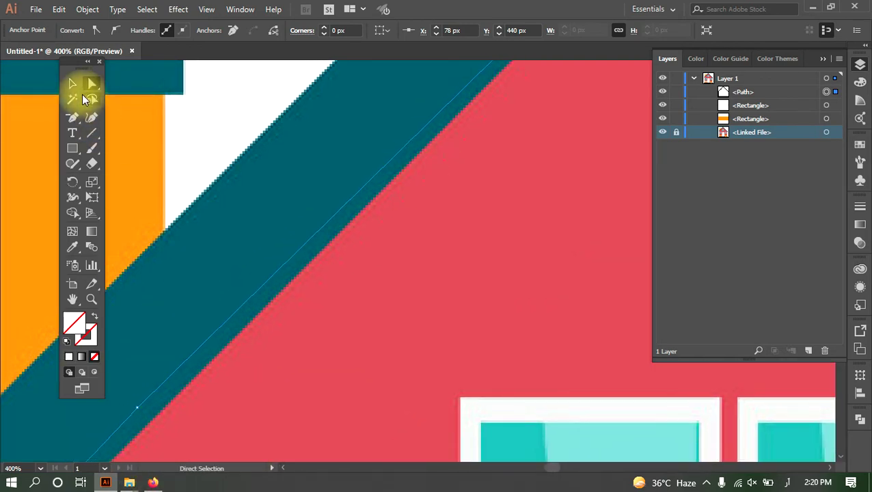
pyautogui.click(72, 117)
pyautogui.click(91, 84)
pyautogui.moveTo(557, 175)
pyautogui.mouseDown()
pyautogui.moveTo(417, 337)
pyautogui.moveTo(285, 379)
pyautogui.mouseUp()
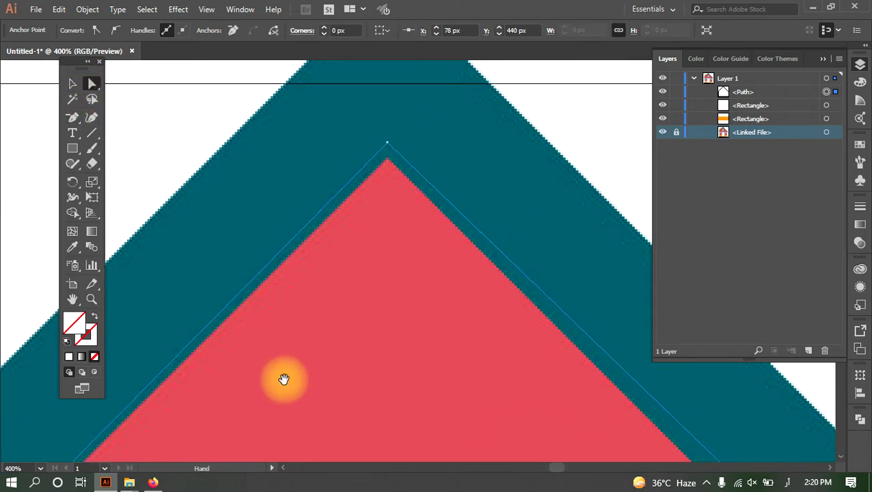
pyautogui.moveTo(386, 146); pyautogui.dragTo(388, 163)
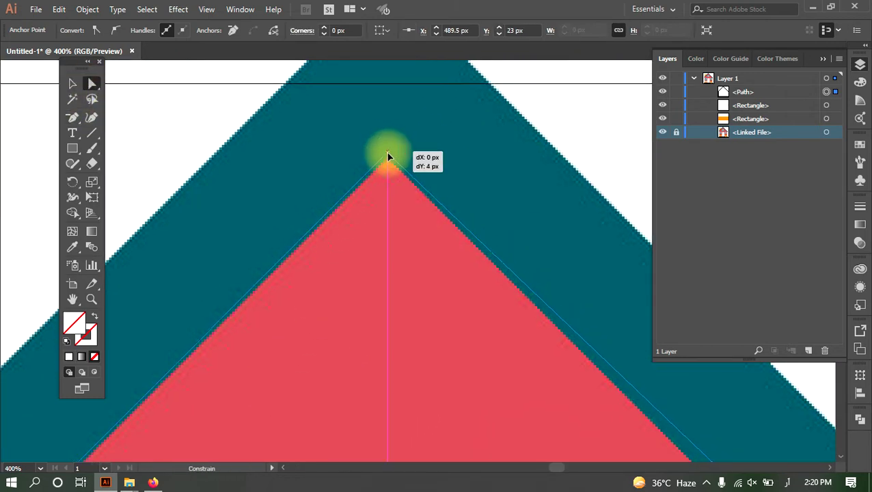
pyautogui.moveTo(451, 231)
pyautogui.mouseDown()
pyautogui.moveTo(362, 129)
pyautogui.moveTo(253, 74)
pyautogui.mouseUp()
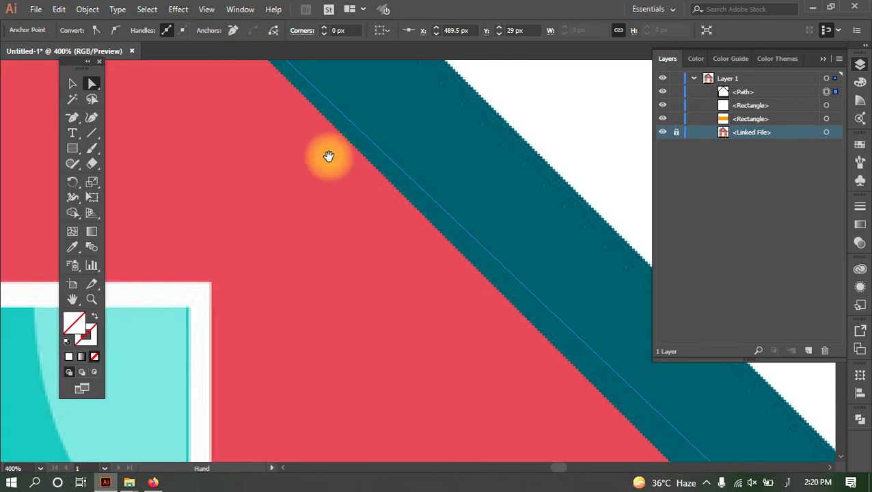
pyautogui.moveTo(510, 302)
pyautogui.mouseDown()
pyautogui.moveTo(448, 211)
pyautogui.moveTo(363, 159)
pyautogui.moveTo(365, 197)
pyautogui.mouseUp()
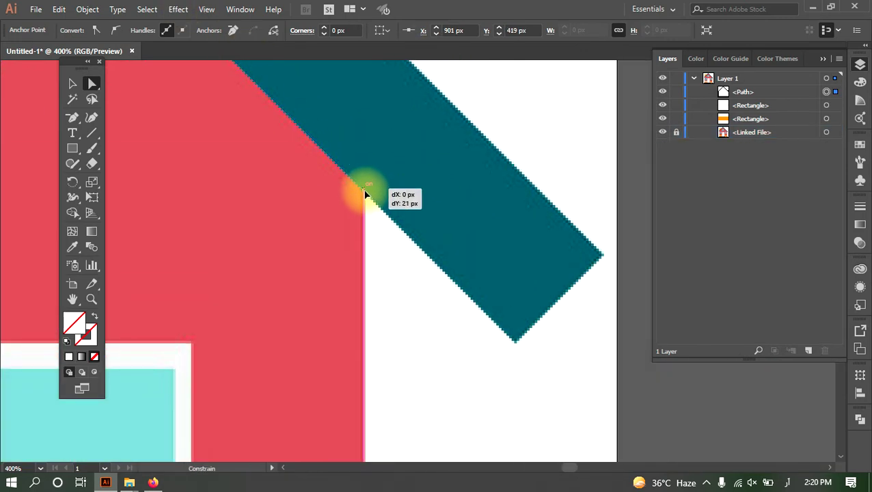
pyautogui.keyDown('alt'); pyautogui.scroll(-2, 448, 268); pyautogui.keyUp('alt')
pyautogui.keyDown('alt'); pyautogui.scroll(-3, 448, 268); pyautogui.keyUp('alt')
pyautogui.moveTo(448, 268)
pyautogui.mouseDown()
pyautogui.moveTo(590, 259)
pyautogui.moveTo(612, 267)
pyautogui.mouseUp()
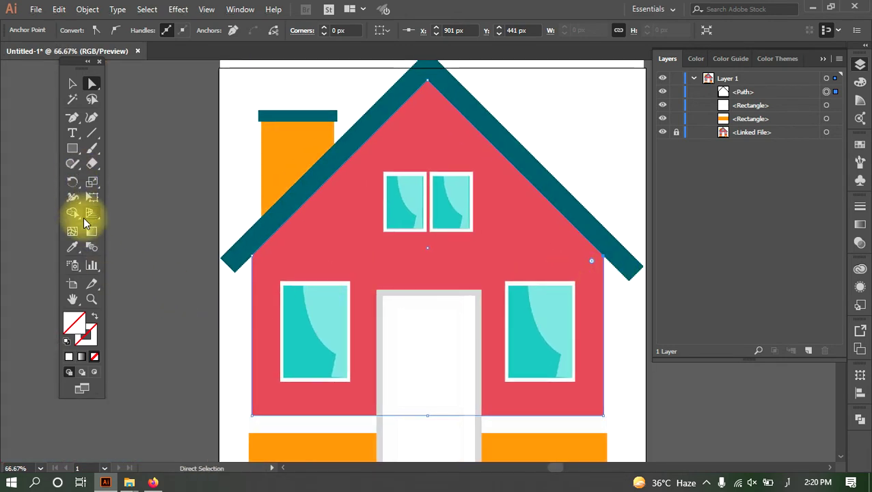
pyautogui.click(72, 246)
# Step: Fill the traced wall shape with the sampled red wall colour
pyautogui.click(356, 203)
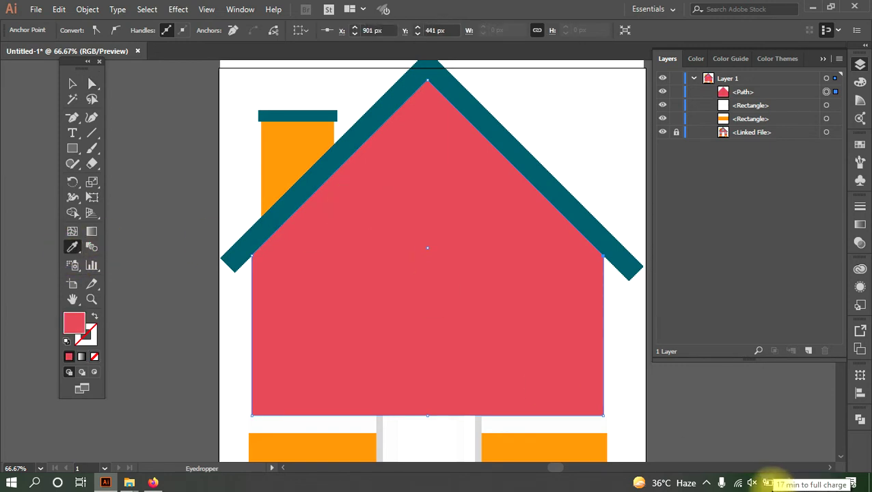
pyautogui.scroll(-3, 714, 423)
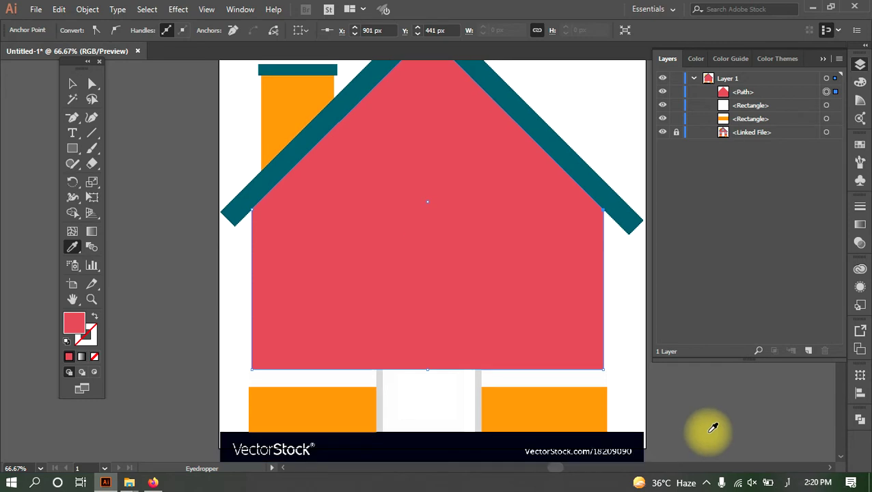
pyautogui.scroll(-2, 704, 407)
# Step: Stretch the orange base block and the white strip above it across the house's full width
pyautogui.click(72, 83)
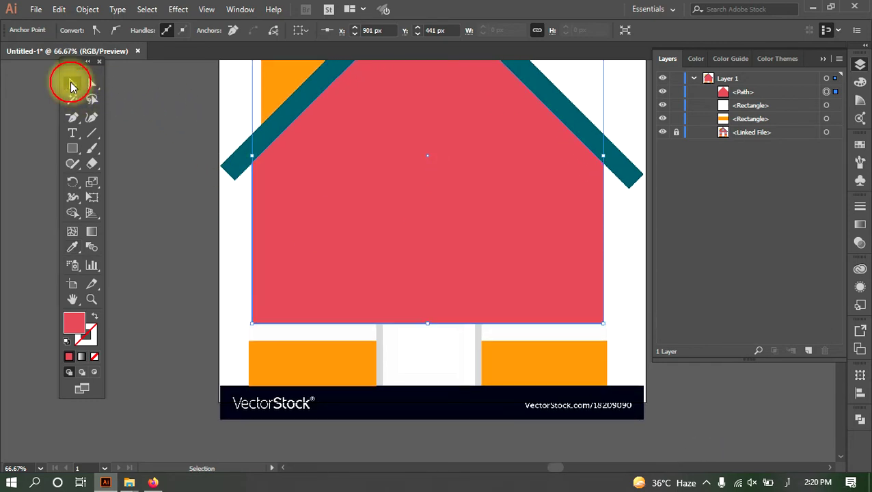
pyautogui.click(344, 374)
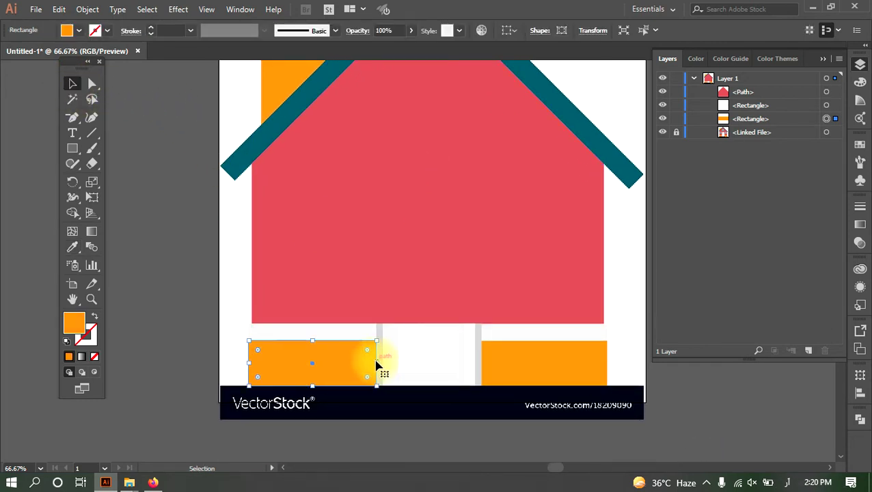
pyautogui.moveTo(376, 366); pyautogui.dragTo(606, 356)
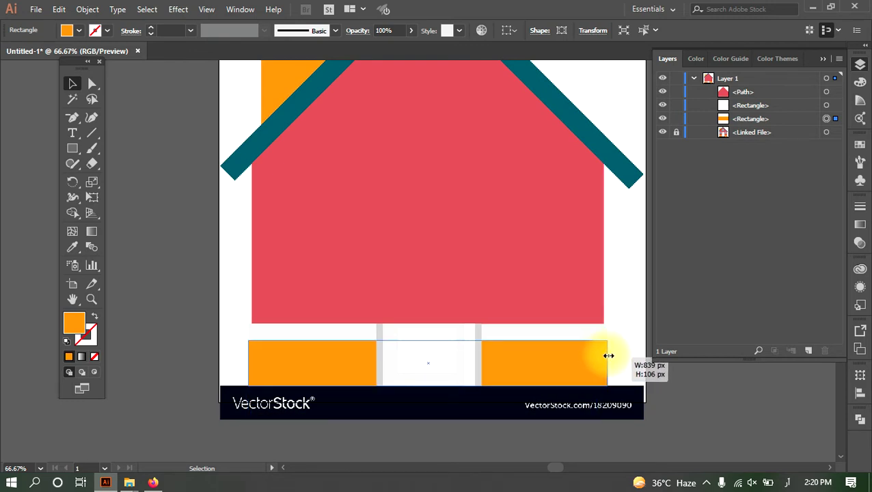
pyautogui.click(375, 333)
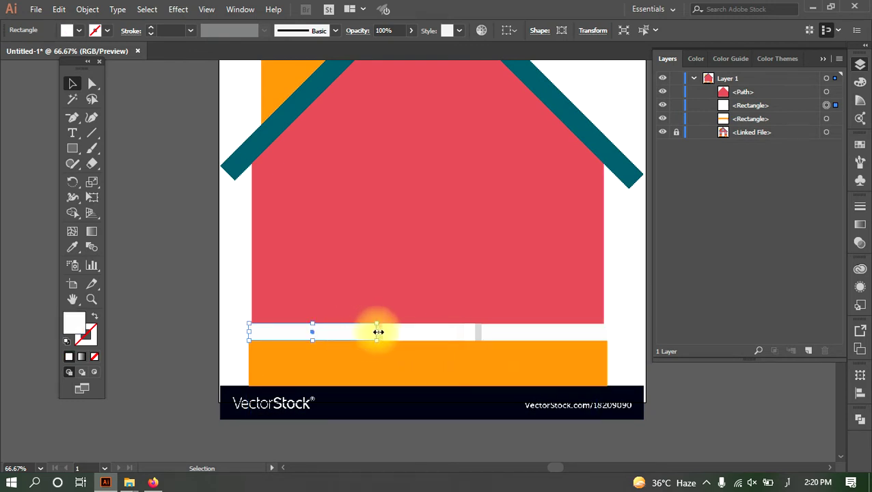
pyautogui.moveTo(378, 332); pyautogui.dragTo(607, 330)
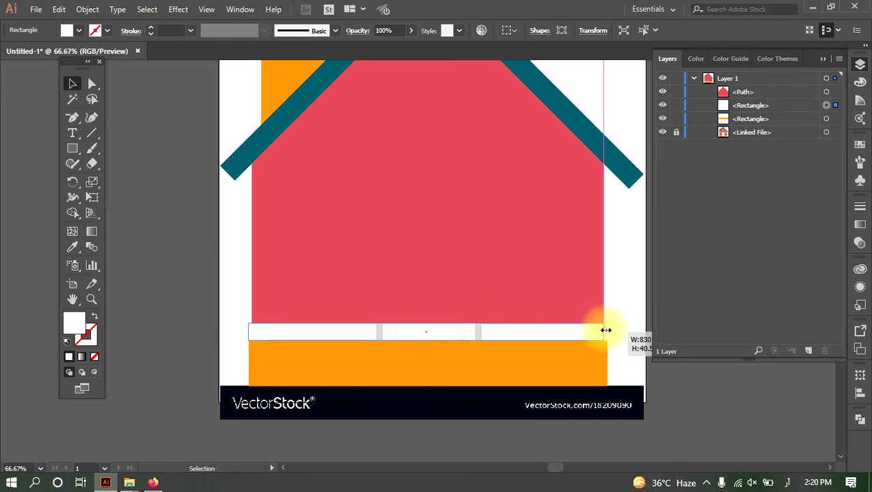
pyautogui.click(636, 329)
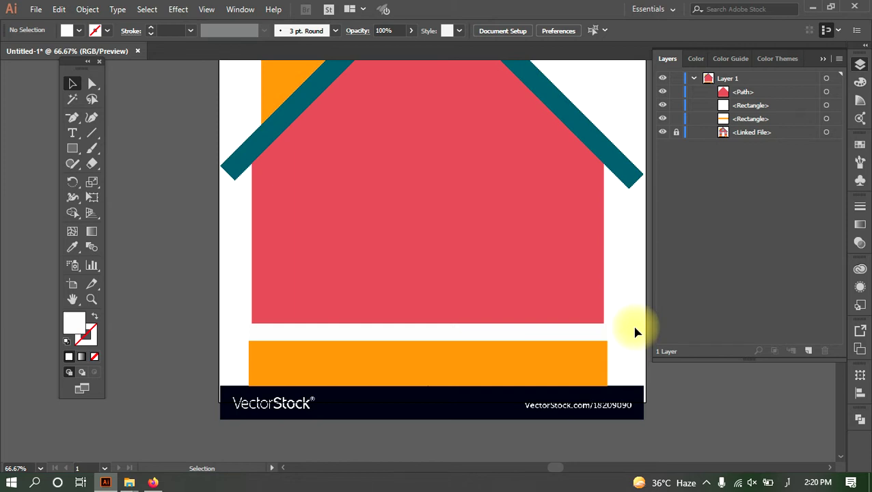
pyautogui.scroll(4, 635, 333)
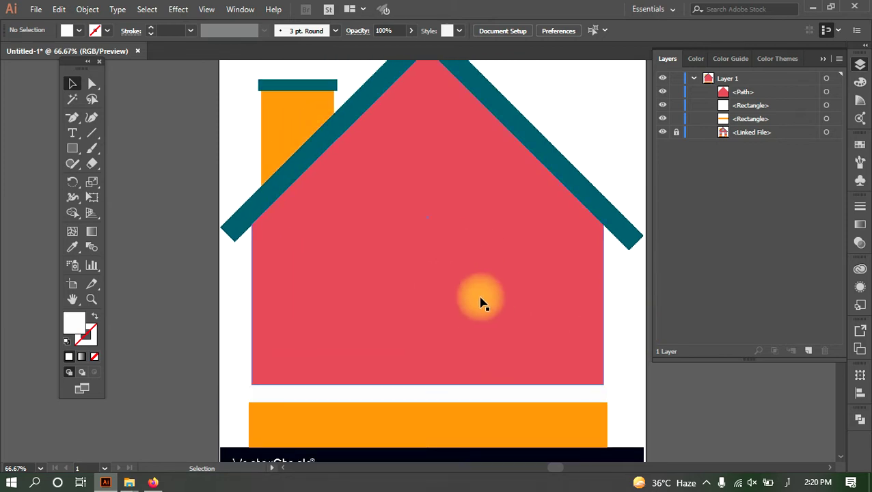
# Step: Draw a thin rectangle, about 486 × 40 px, at the roof's left edge and rotate it 45°
pyautogui.moveTo(478, 271); pyautogui.dragTo(459, 352)
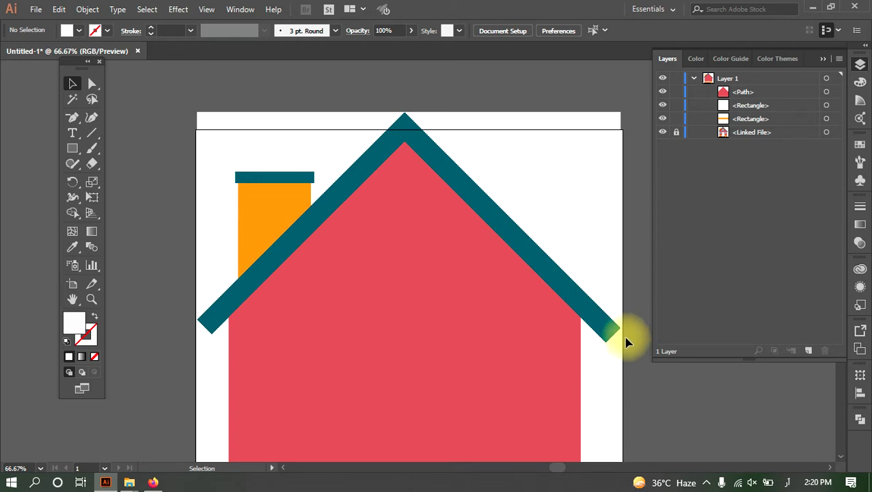
pyautogui.click(71, 149)
pyautogui.click(111, 145)
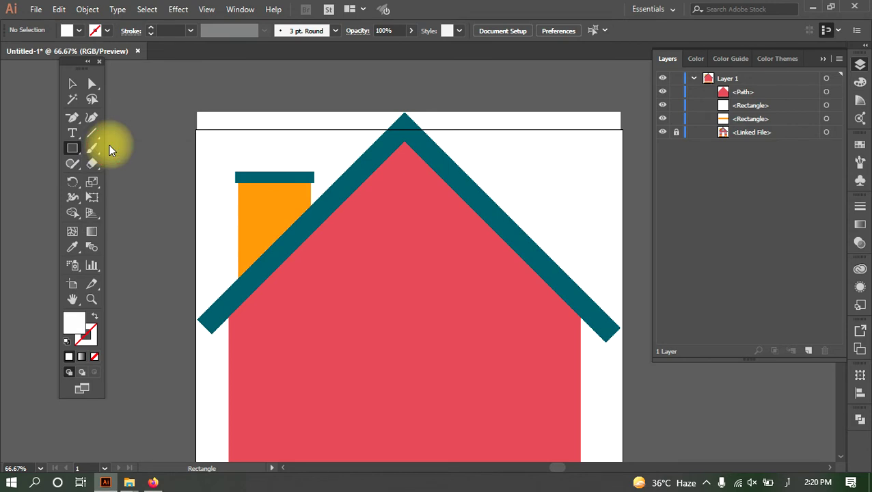
pyautogui.moveTo(197, 319); pyautogui.dragTo(407, 341)
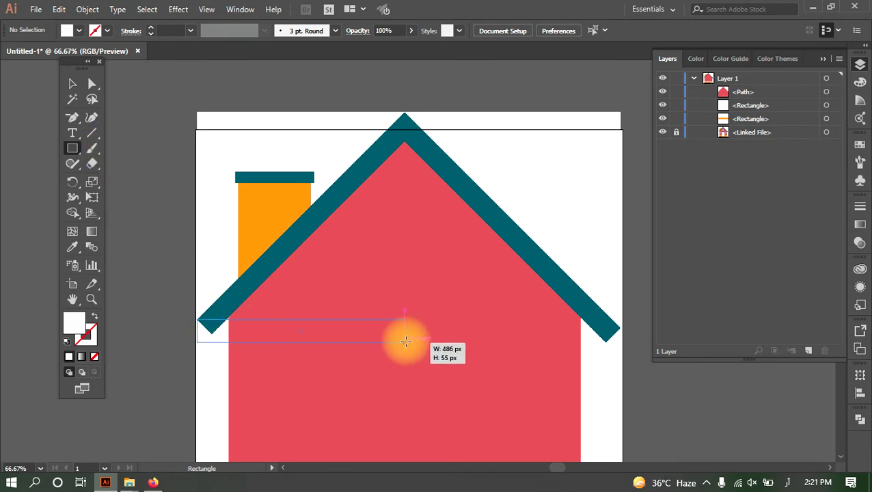
pyautogui.moveTo(406, 340); pyautogui.dragTo(406, 335)
pyautogui.click(72, 84)
pyautogui.moveTo(410, 340); pyautogui.dragTo(409, 253)
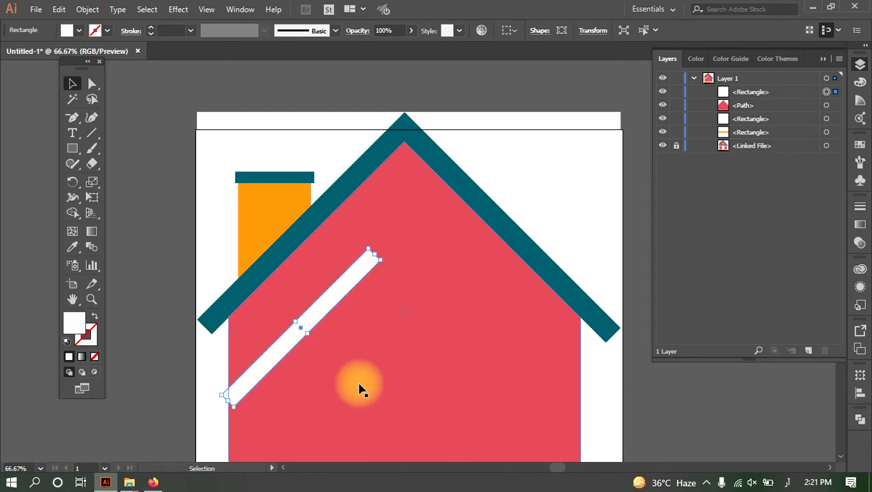
# Step: Move the white band onto the roof's left slope and lengthen it up to the peak
pyautogui.click(263, 359)
pyautogui.moveTo(251, 302); pyautogui.dragTo(242, 290)
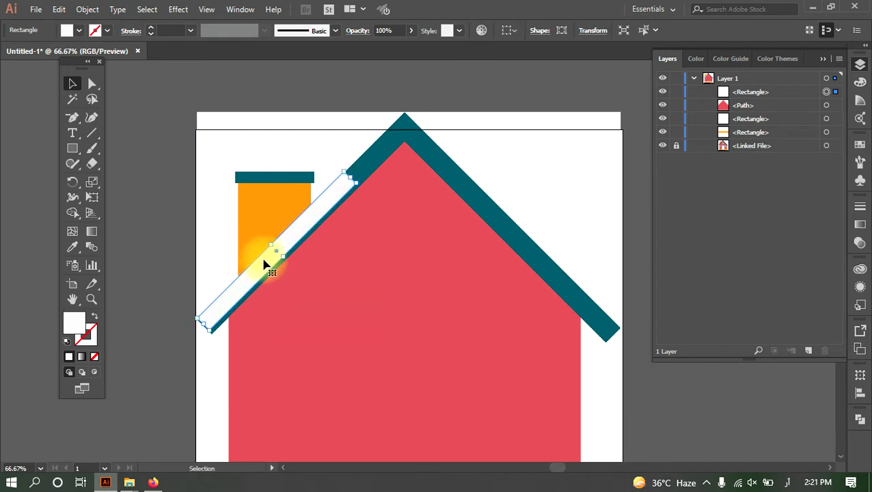
pyautogui.moveTo(351, 179); pyautogui.dragTo(411, 121)
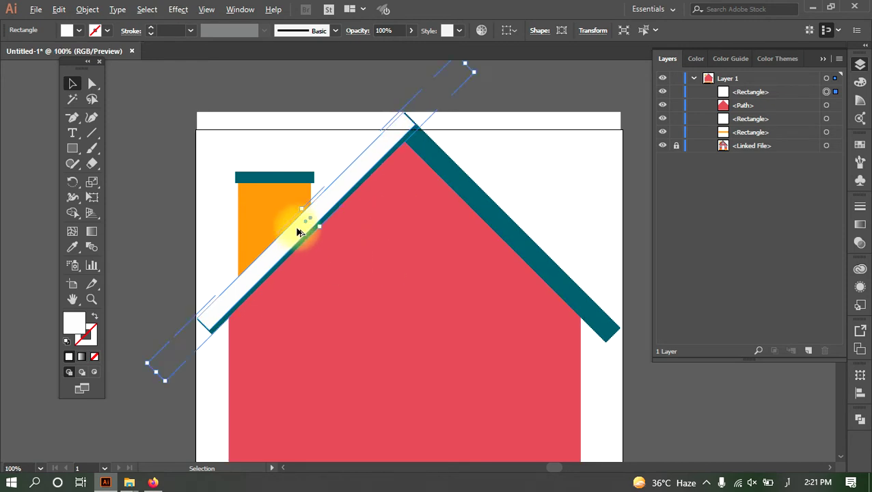
pyautogui.keyDown('alt'); pyautogui.scroll(2, 298, 232); pyautogui.keyUp('alt')
pyautogui.moveTo(340, 225); pyautogui.dragTo(351, 231)
pyautogui.keyDown('alt'); pyautogui.scroll(-1, 352, 291); pyautogui.keyUp('alt')
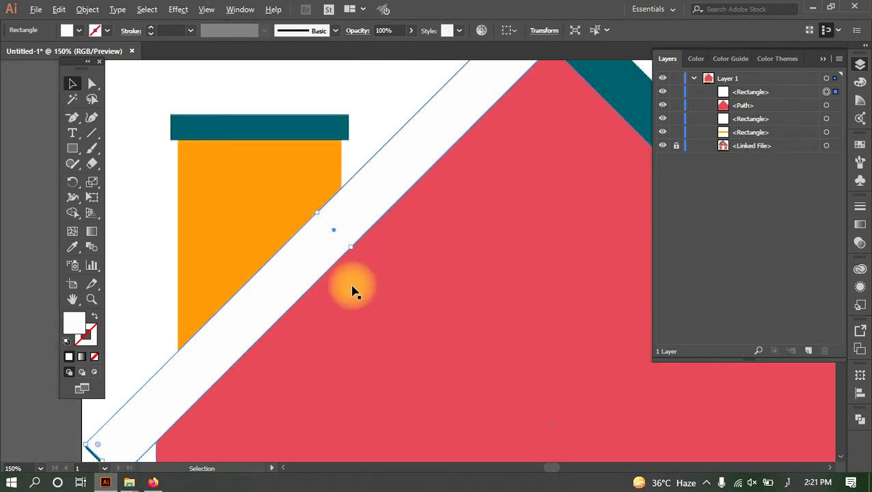
pyautogui.keyDown('alt'); pyautogui.scroll(-1, 352, 291); pyautogui.keyUp('alt')
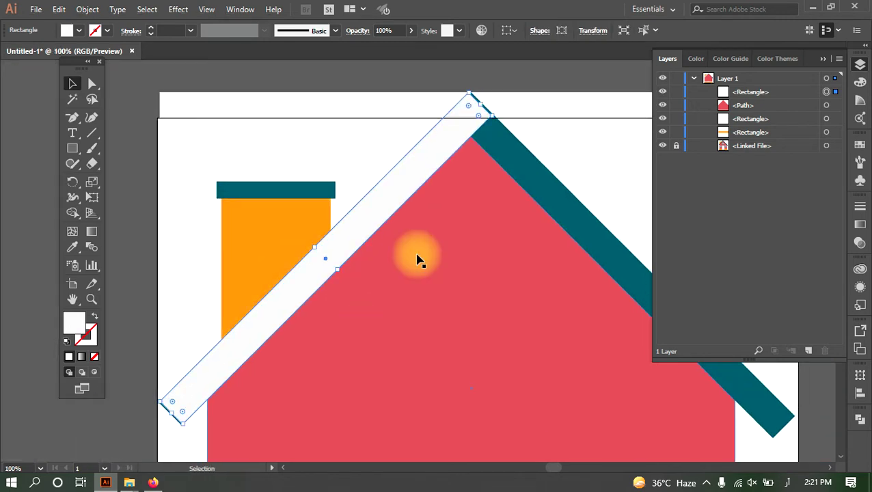
pyautogui.keyDown('alt'); pyautogui.scroll(1, 482, 91); pyautogui.keyUp('alt')
pyautogui.keyDown('alt'); pyautogui.scroll(4, 489, 107); pyautogui.keyUp('alt')
pyautogui.moveTo(488, 183); pyautogui.dragTo(498, 175)
# Step: Align the band's upper edge with the chimney and stretch it over the teal edge to 686.6 × 48.79 px
pyautogui.moveTo(286, 326); pyautogui.dragTo(491, 120)
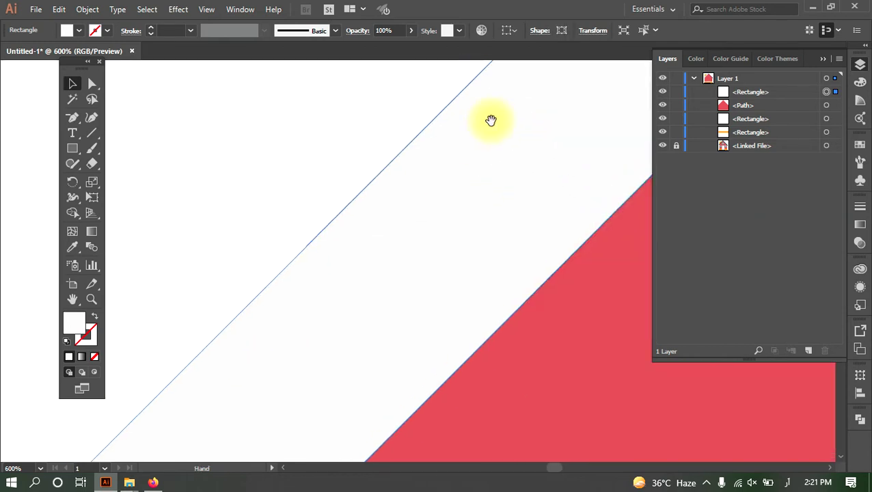
pyautogui.keyDown('alt'); pyautogui.scroll(-1, 411, 229); pyautogui.keyUp('alt')
pyautogui.moveTo(410, 230); pyautogui.dragTo(411, 111)
pyautogui.moveTo(170, 345); pyautogui.dragTo(408, 152)
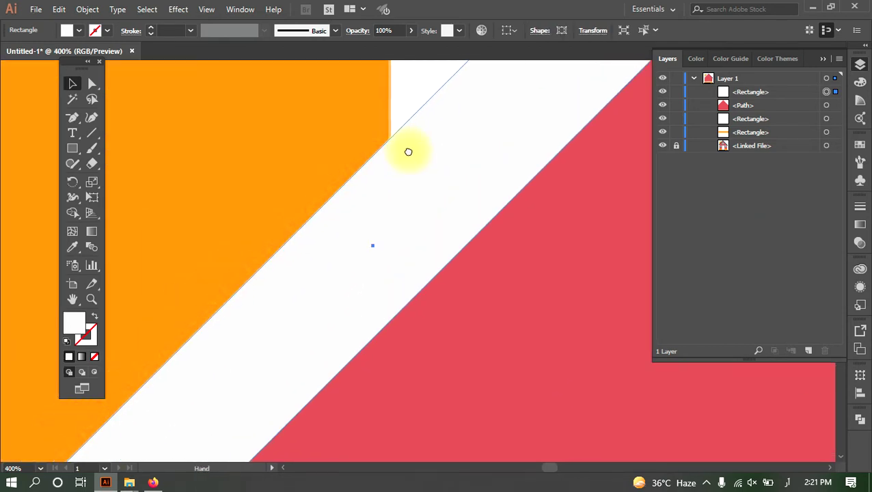
pyautogui.moveTo(329, 203); pyautogui.dragTo(332, 207)
pyautogui.scroll(-1, 362, 260)
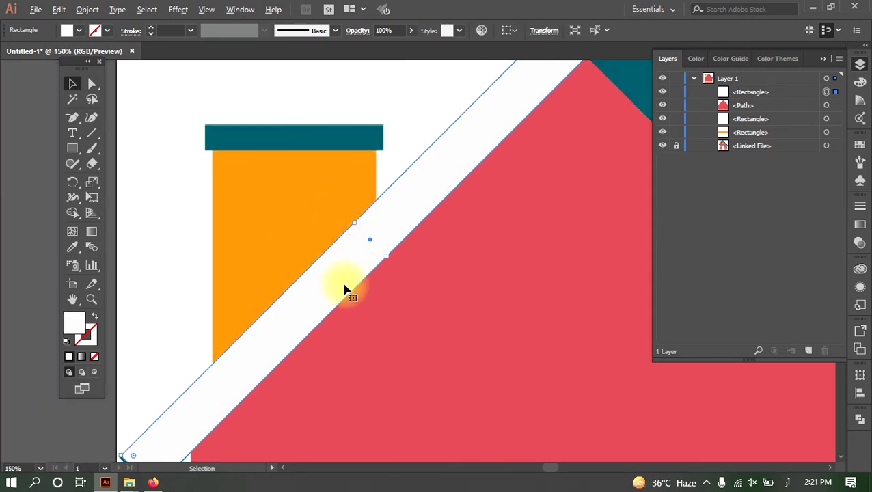
pyautogui.scroll(-2, 410, 218)
pyautogui.scroll(4, 386, 229)
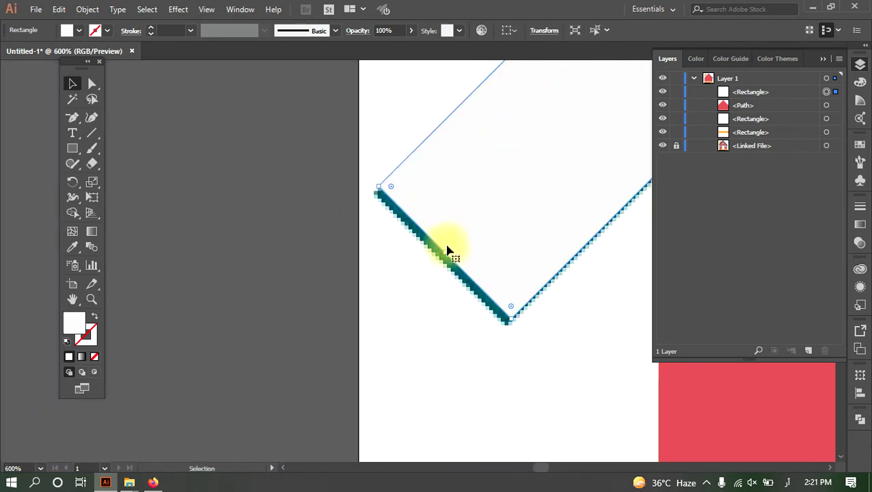
pyautogui.moveTo(446, 251); pyautogui.dragTo(441, 256)
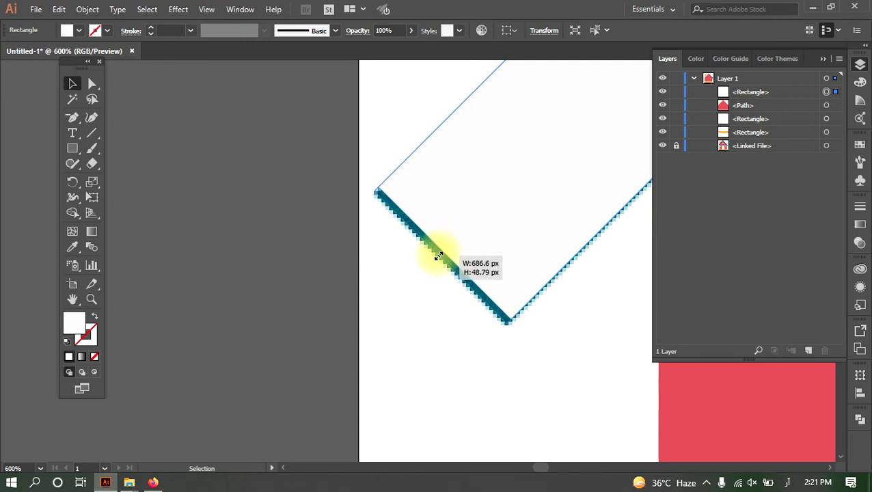
pyautogui.click(442, 340)
# Step: Select the left roof band and paste an in-place copy in front of it with Ctrl+C, Ctrl+F
pyautogui.scroll(-2, 442, 340)
pyautogui.scroll(-3, 442, 339)
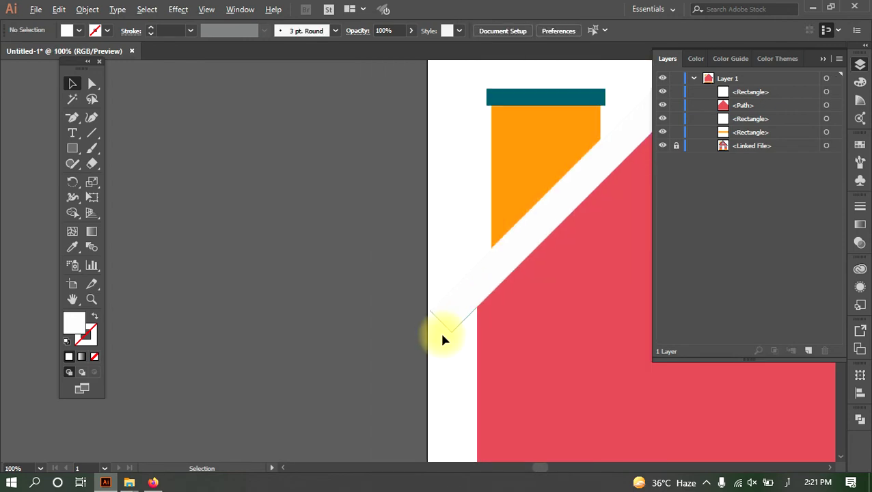
pyautogui.moveTo(488, 317); pyautogui.dragTo(195, 378)
pyautogui.scroll(-1, 302, 318)
pyautogui.moveTo(302, 317); pyautogui.dragTo(301, 249)
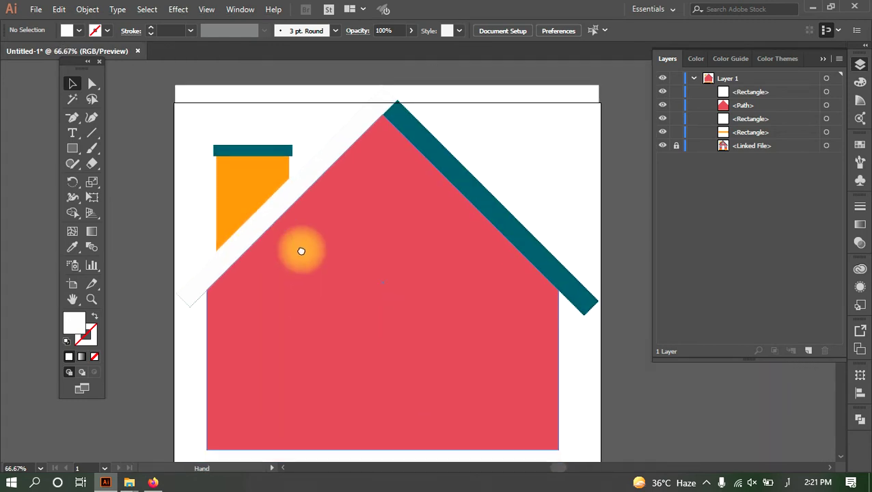
pyautogui.click(285, 205)
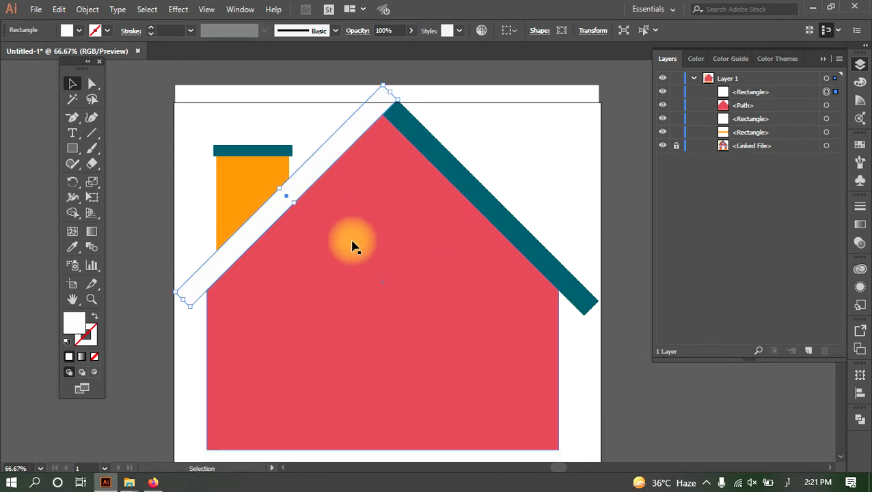
pyautogui.hotkey('ctrl', 'c')
pyautogui.hotkey('ctrl', 'f')
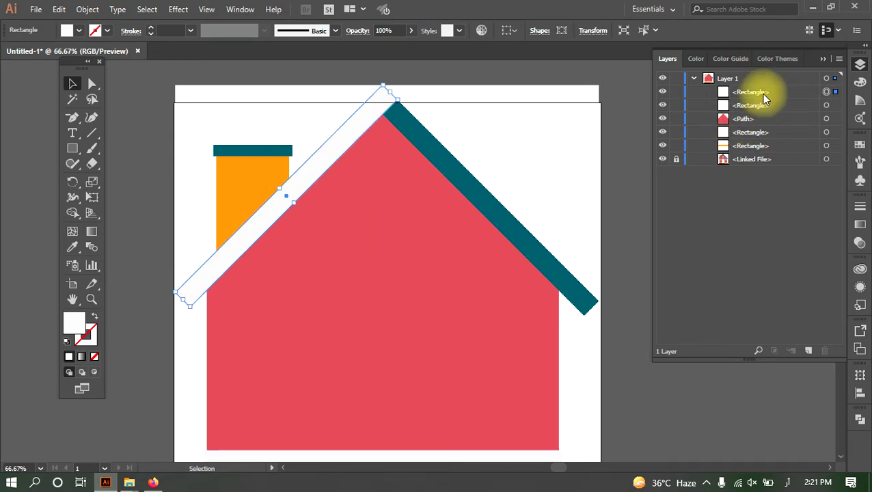
# Step: Rotate the copied band to 315° and lay it along the right roof edge
pyautogui.rightClick(302, 183)
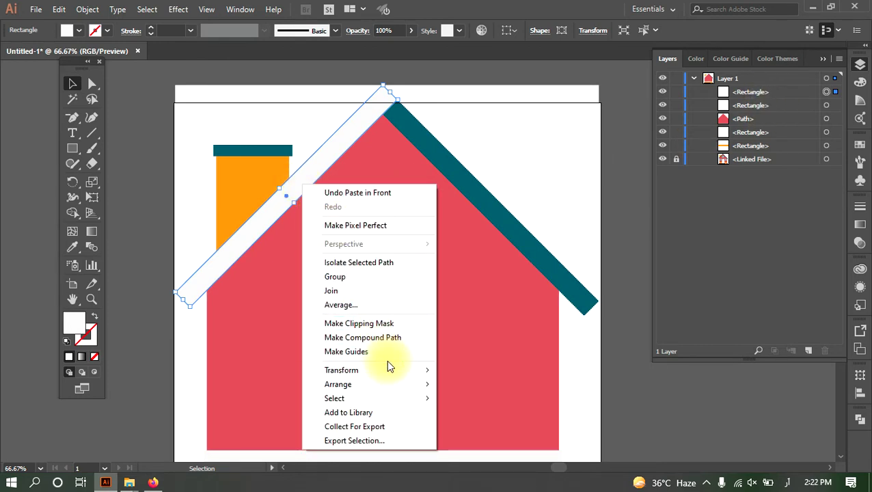
pyautogui.moveTo(341, 370)
pyautogui.click(321, 172)
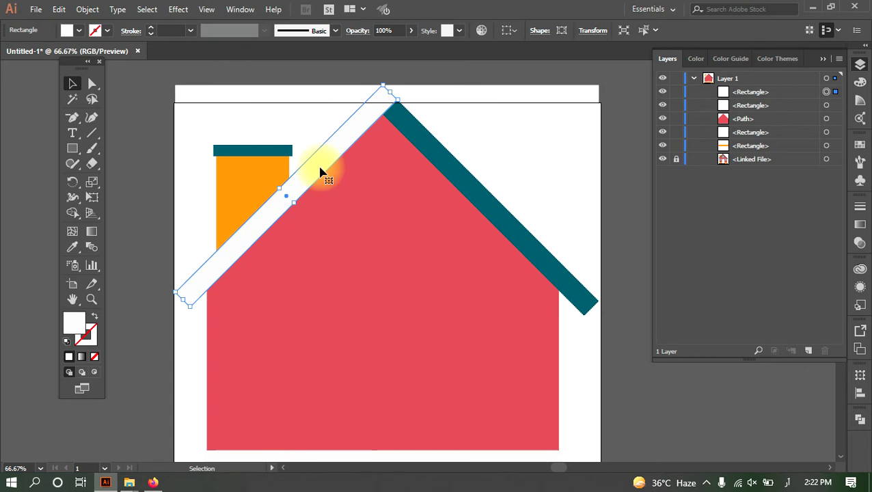
pyautogui.moveTo(405, 101)
pyautogui.mouseDown()
pyautogui.moveTo(406, 183)
pyautogui.moveTo(386, 298)
pyautogui.mouseUp()
pyautogui.moveTo(333, 253); pyautogui.dragTo(525, 256)
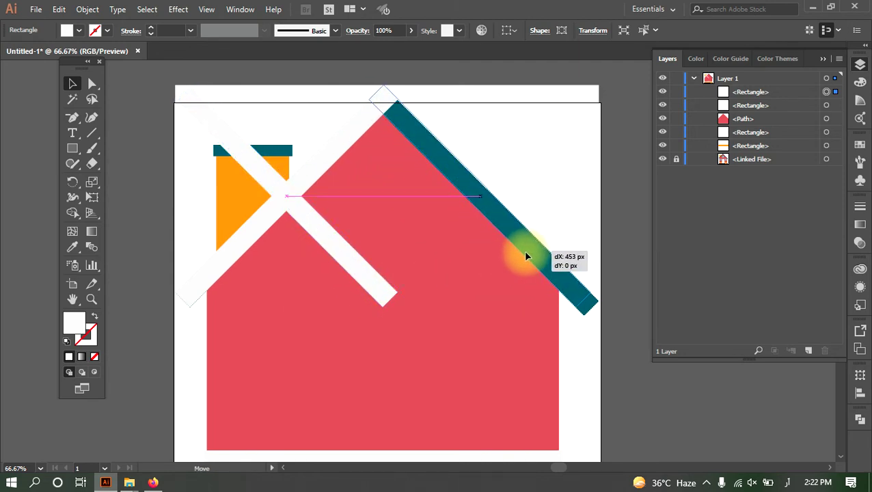
pyautogui.moveTo(526, 257); pyautogui.dragTo(525, 256)
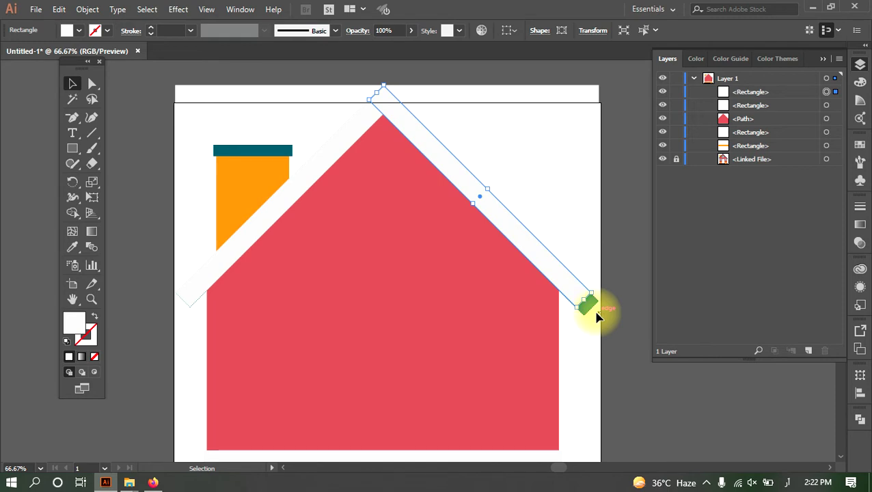
pyautogui.click(73, 149)
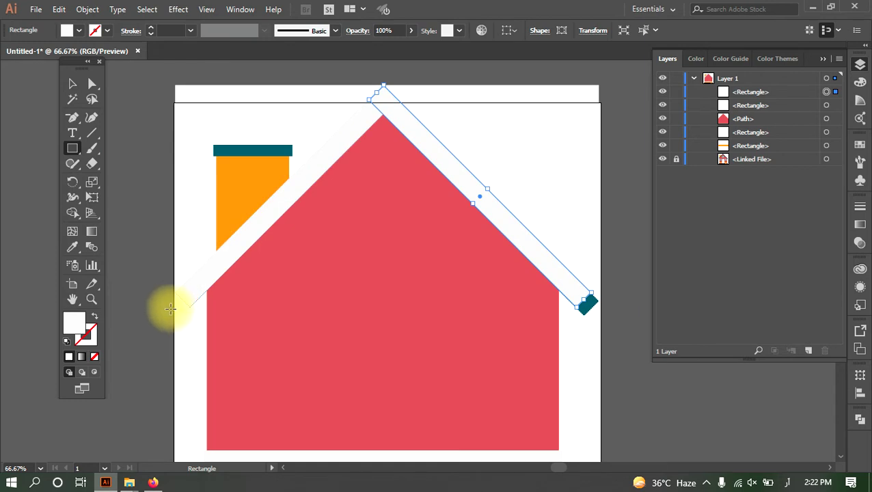
# Step: Draw a test rectangle across the house, then delete it
pyautogui.moveTo(175, 307); pyautogui.dragTo(606, 340)
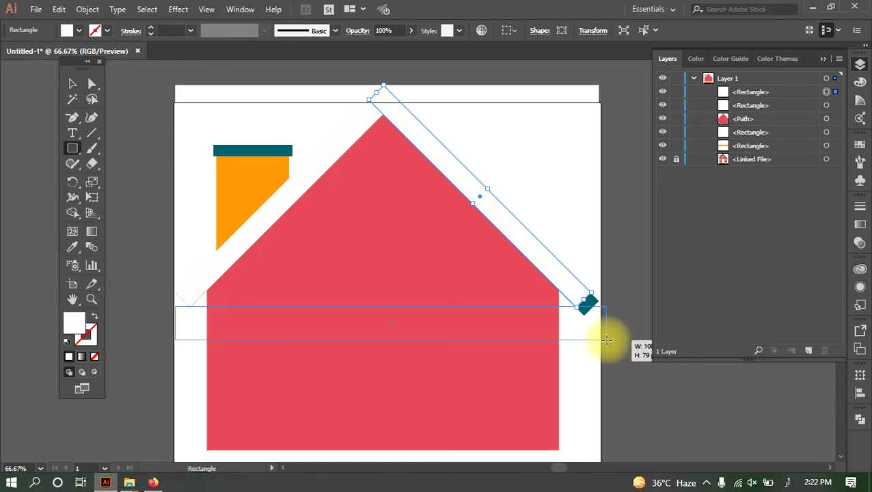
pyautogui.moveTo(608, 339); pyautogui.dragTo(607, 340)
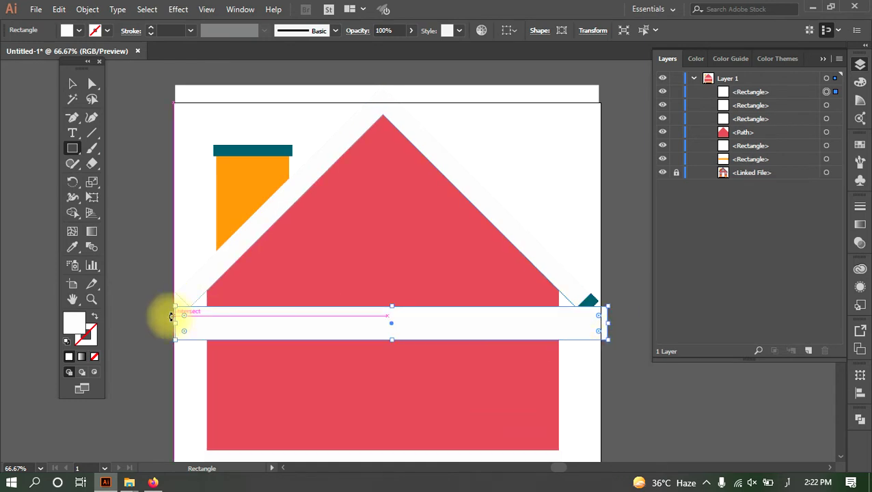
pyautogui.press('a')
pyautogui.click(600, 310)
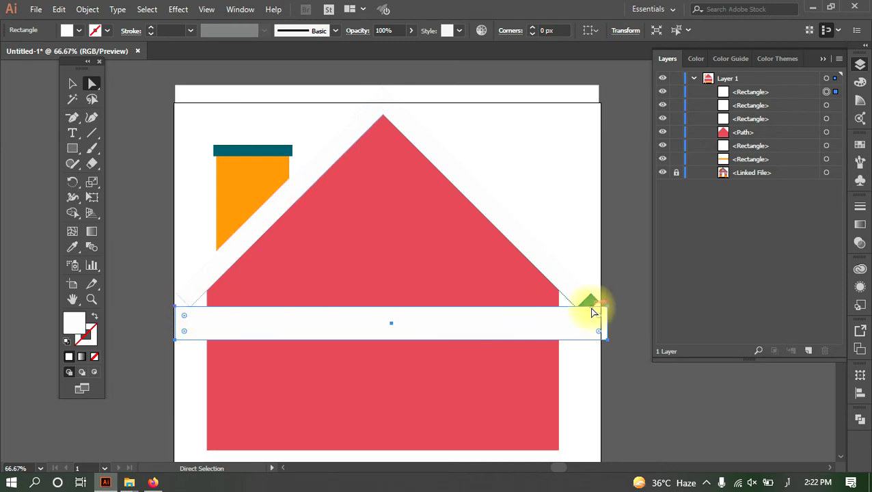
pyautogui.click(527, 331)
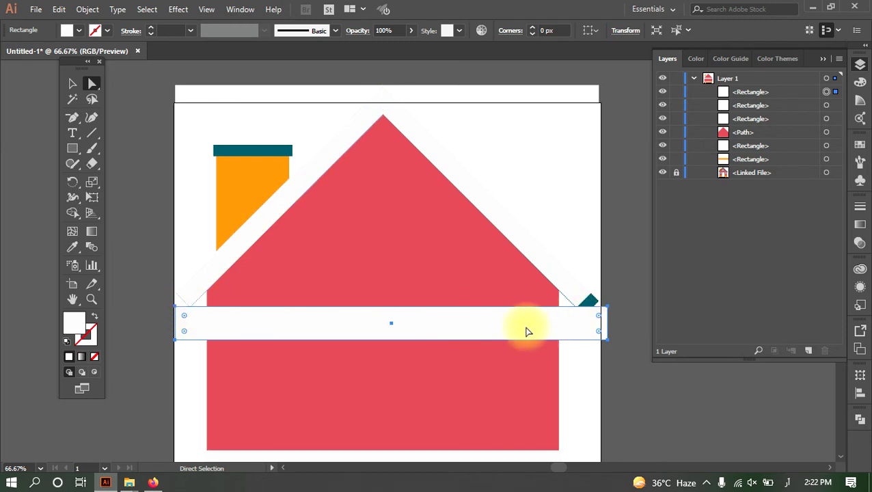
pyautogui.press('Delete')
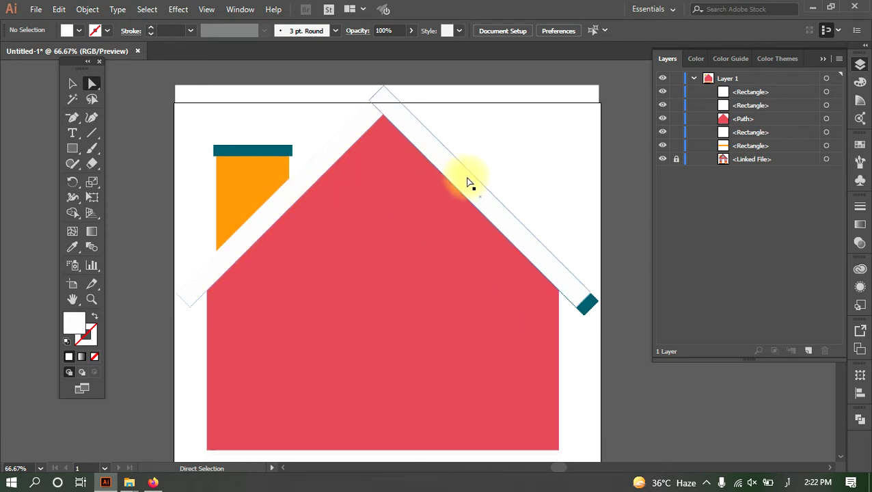
# Step: Give both the left and right roof bands the dark teal roof colour
pyautogui.click(73, 83)
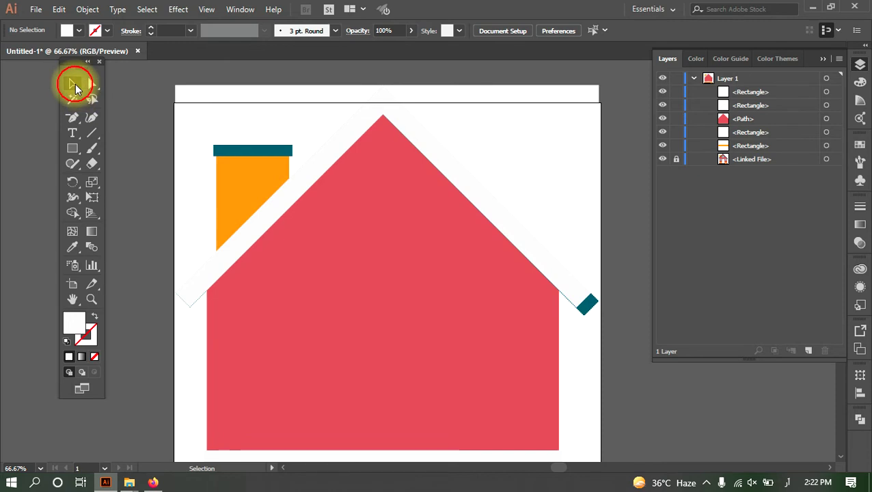
pyautogui.click(287, 202)
pyautogui.keyDown('shift'); pyautogui.click(508, 225); pyautogui.keyUp('shift')
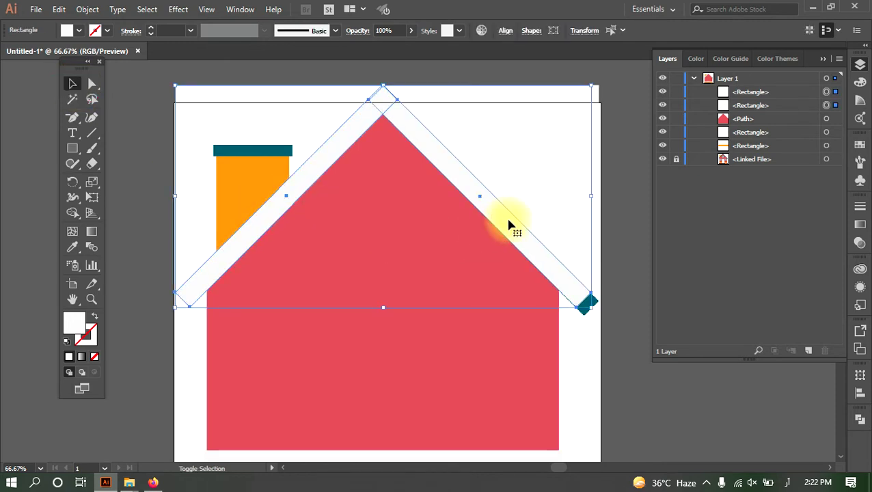
pyautogui.click(73, 247)
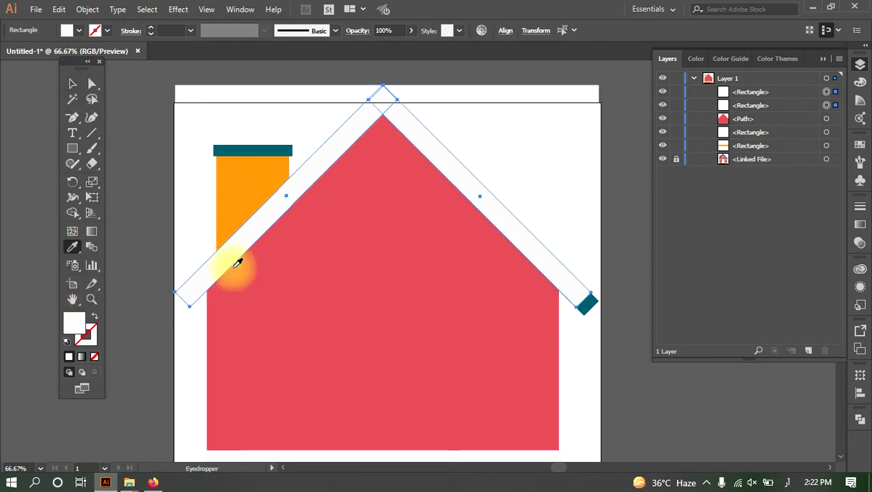
pyautogui.click(586, 305)
pyautogui.press('a')
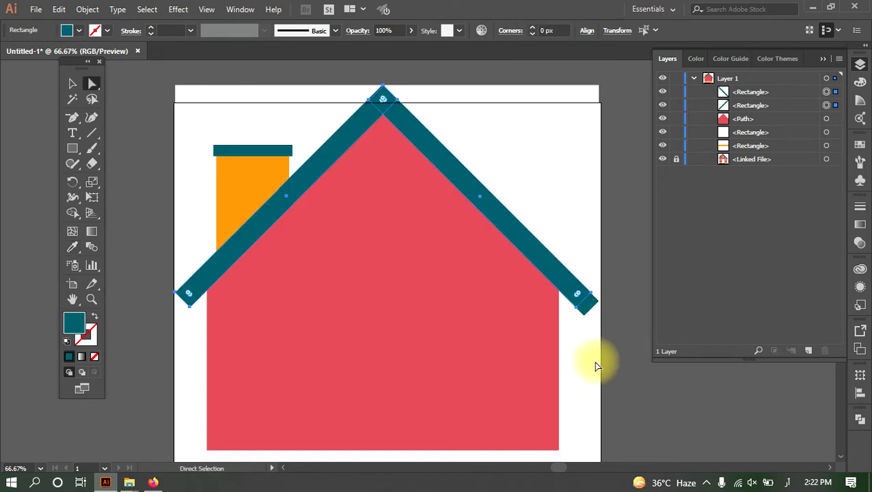
pyautogui.click(597, 362)
pyautogui.scroll(-2, 606, 388)
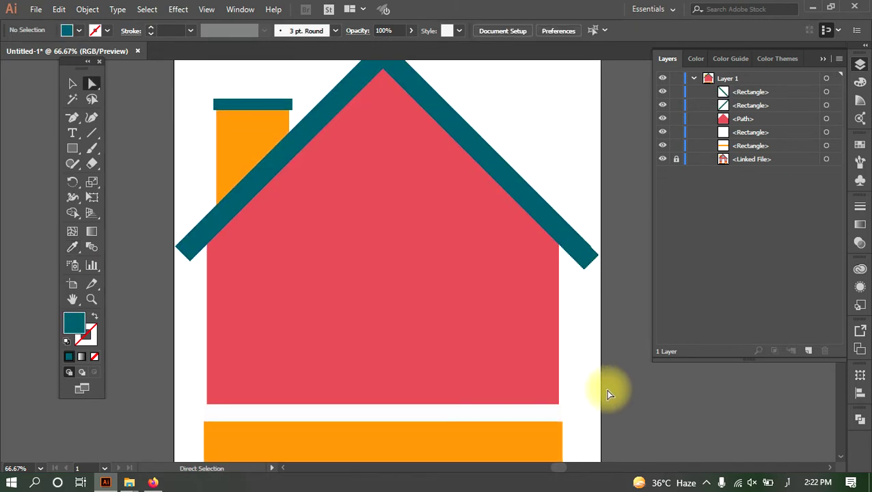
# Step: Draw a rectangle over the upper part of the chimney
pyautogui.keyDown('alt'); pyautogui.scroll(-1, 605, 389); pyautogui.keyUp('alt')
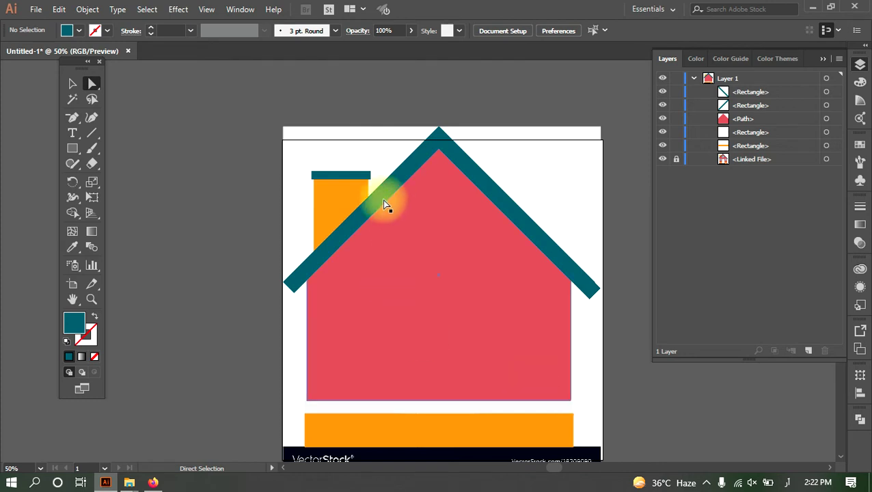
pyautogui.keyDown('alt'); pyautogui.scroll(1, 331, 205); pyautogui.keyUp('alt')
pyautogui.keyDown('alt'); pyautogui.scroll(2, 330, 187); pyautogui.keyUp('alt')
pyautogui.press('a')
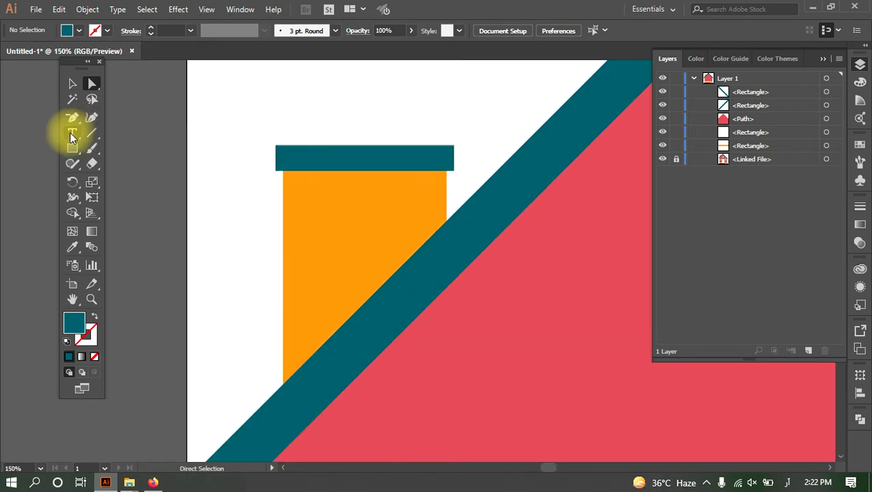
pyautogui.click(72, 146)
pyautogui.moveTo(283, 170); pyautogui.dragTo(448, 256)
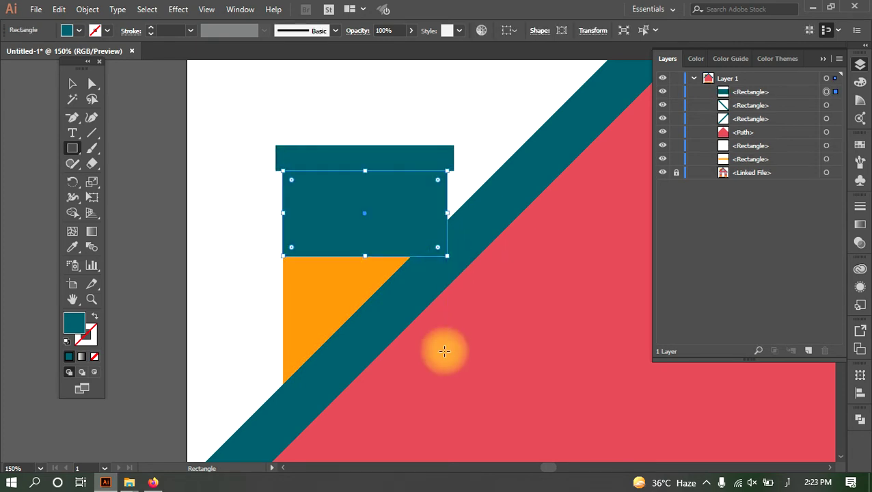
# Step: Drag the rectangle's bottom corners onto the roof line so its base follows the slope
pyautogui.click(92, 83)
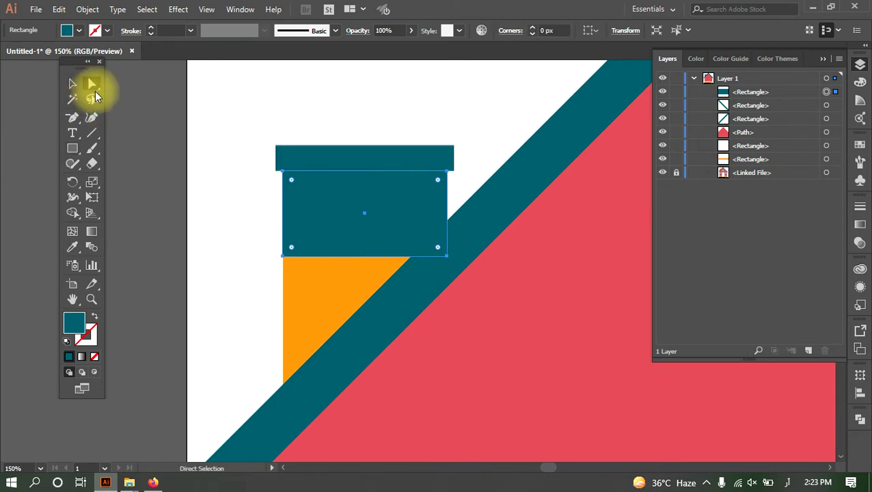
pyautogui.moveTo(282, 256); pyautogui.dragTo(286, 424)
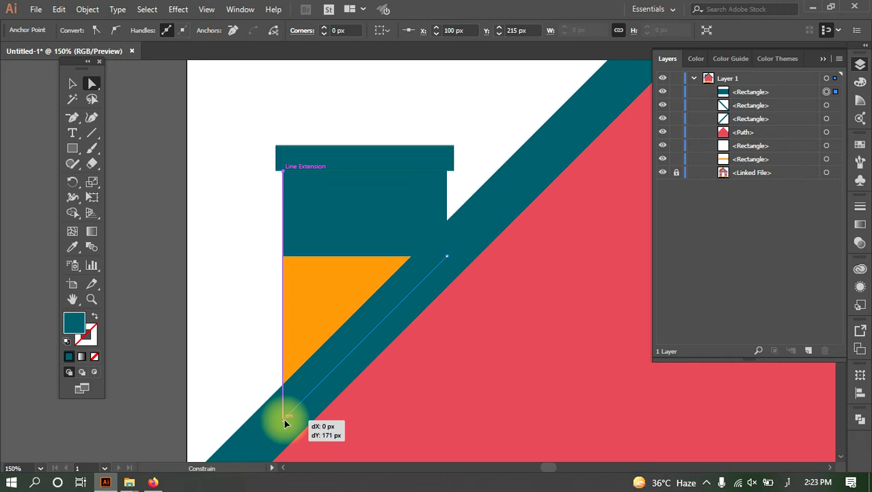
pyautogui.moveTo(286, 424); pyautogui.dragTo(282, 385)
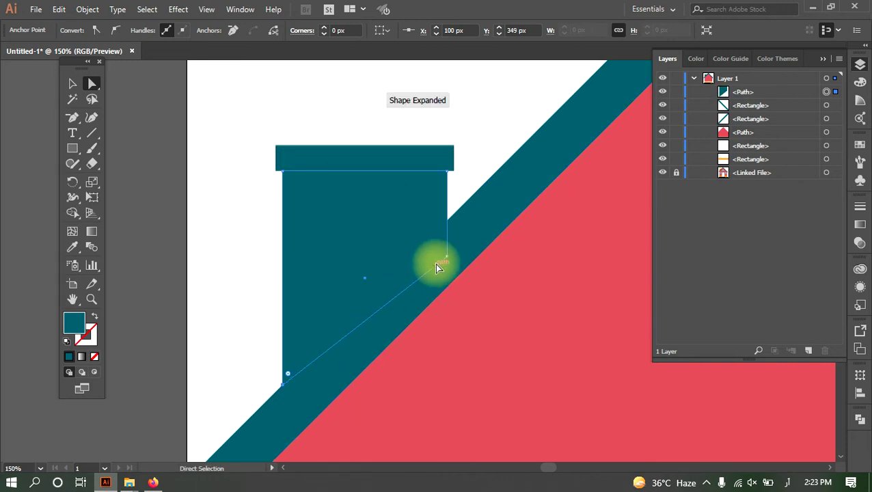
pyautogui.moveTo(446, 258); pyautogui.dragTo(446, 248)
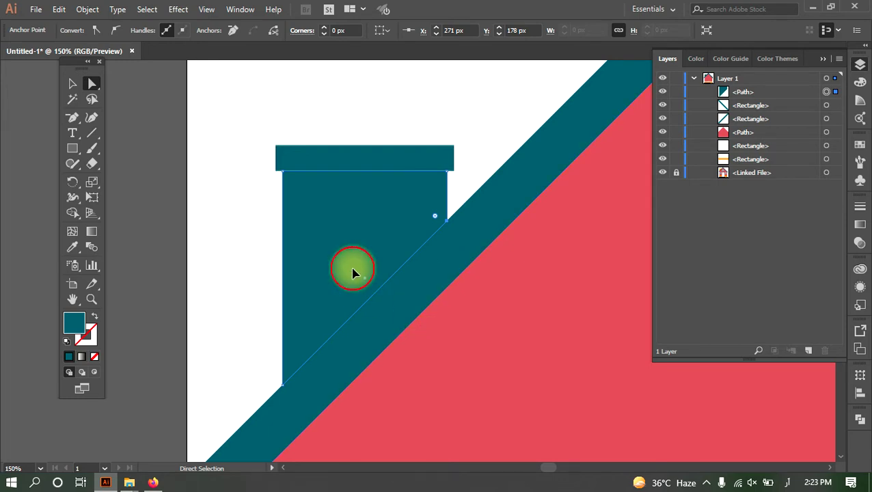
pyautogui.click(352, 273)
pyautogui.scroll(-3, 414, 366)
pyautogui.moveTo(427, 386); pyautogui.dragTo(402, 191)
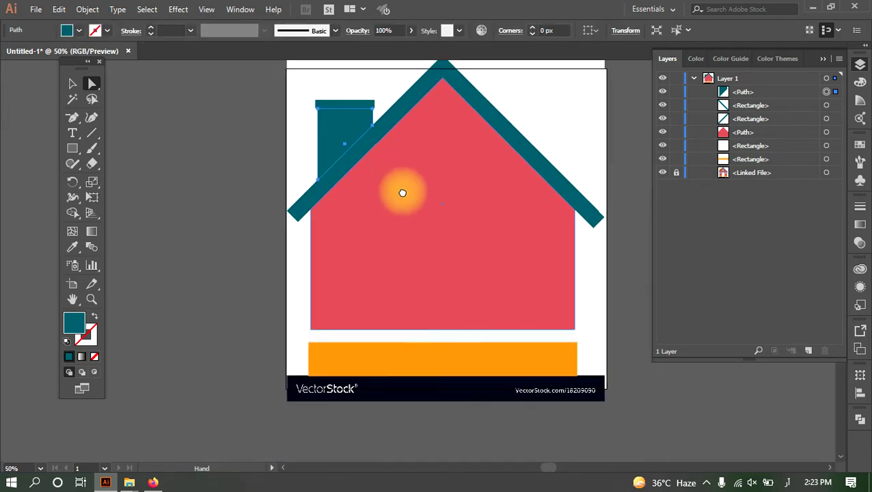
pyautogui.click(71, 247)
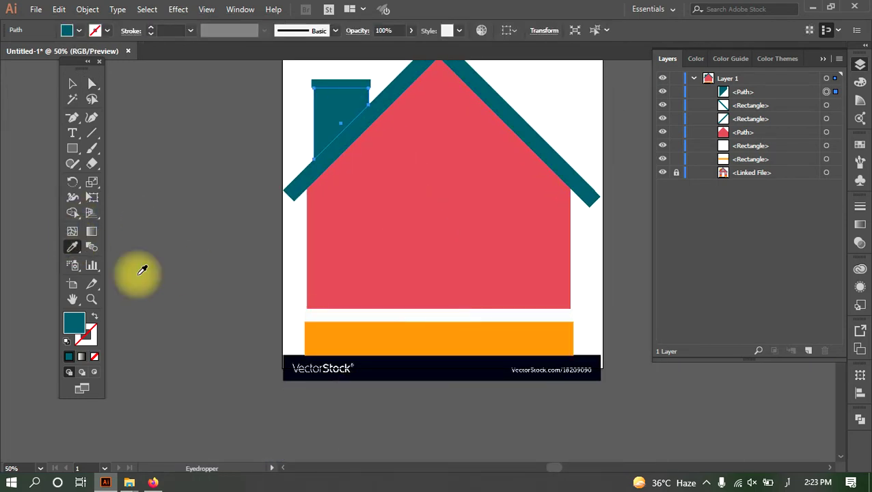
# Step: Colour the chimney with the orange sampled from the base
pyautogui.click(400, 338)
pyautogui.moveTo(374, 249); pyautogui.dragTo(429, 408)
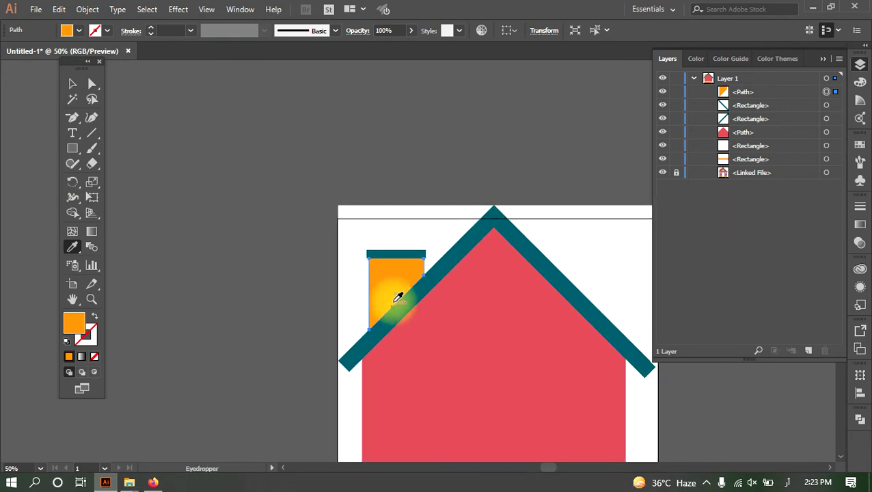
pyautogui.scroll(1, 396, 280)
pyautogui.scroll(4, 404, 277)
pyautogui.moveTo(404, 277); pyautogui.dragTo(376, 354)
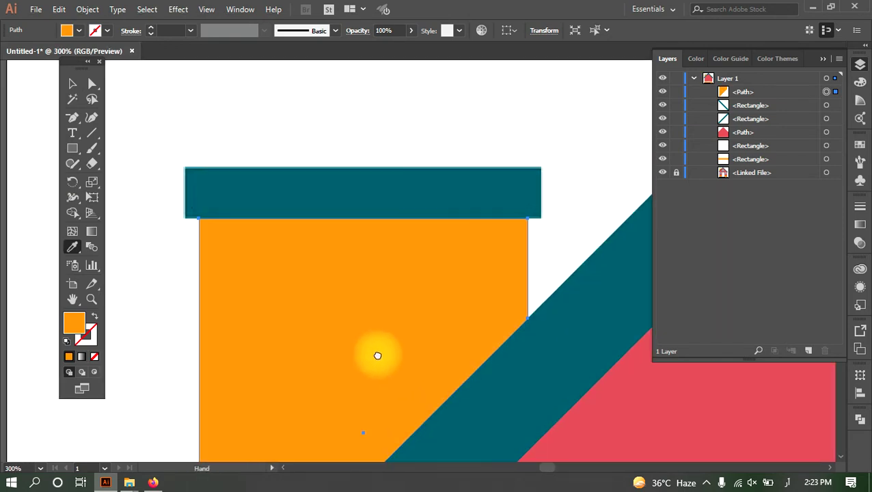
# Step: Draw a 184 × 27 px cap rectangle over the chimney top and colour it teal
pyautogui.press('a')
pyautogui.click(72, 148)
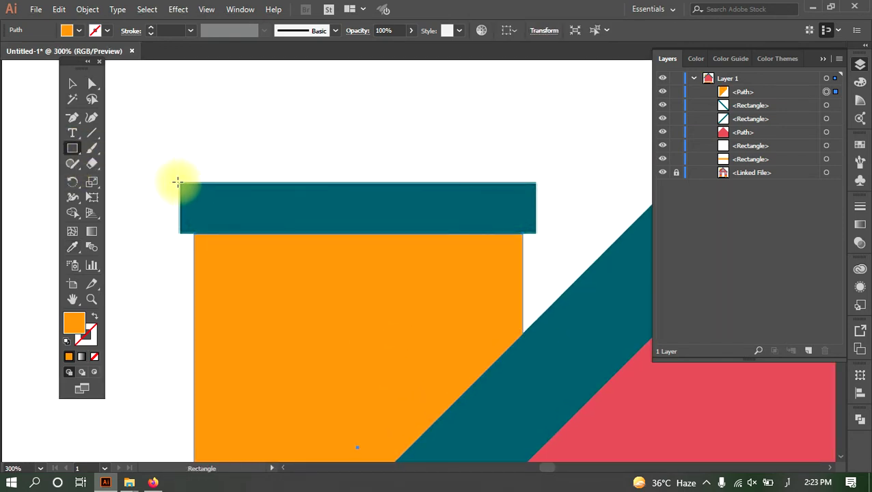
pyautogui.moveTo(182, 182); pyautogui.dragTo(537, 234)
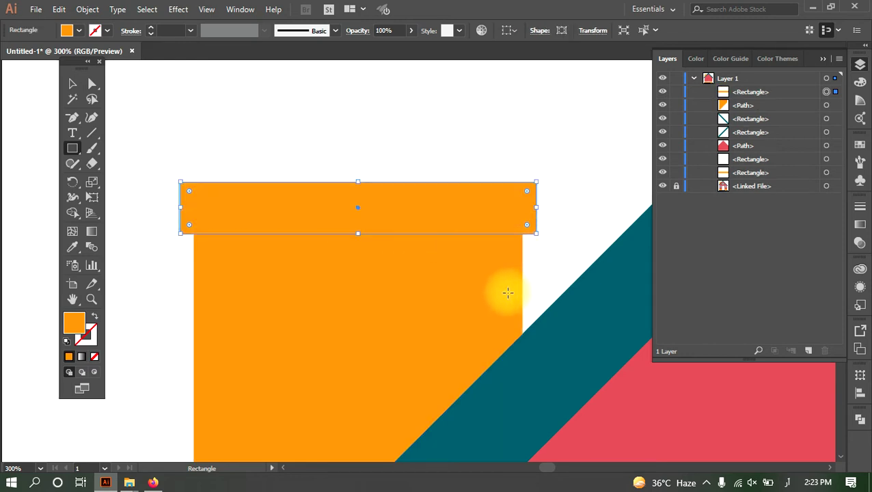
pyautogui.click(72, 246)
pyautogui.click(580, 363)
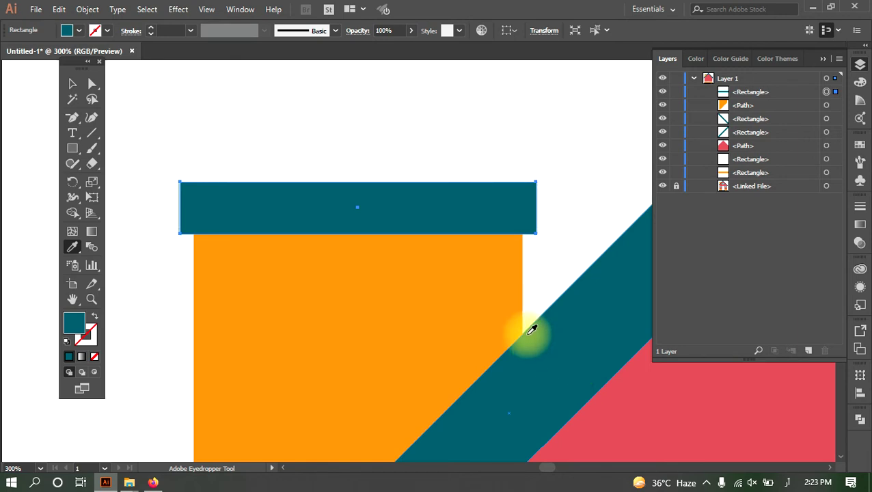
pyautogui.keyDown('alt'); pyautogui.scroll(-4, 519, 333); pyautogui.keyUp('alt')
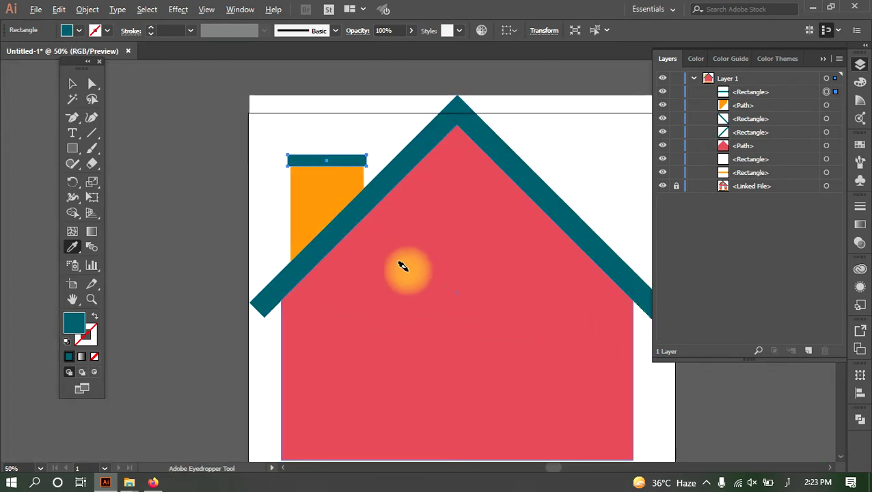
pyautogui.keyDown('alt'); pyautogui.scroll(-1, 400, 263); pyautogui.keyUp('alt')
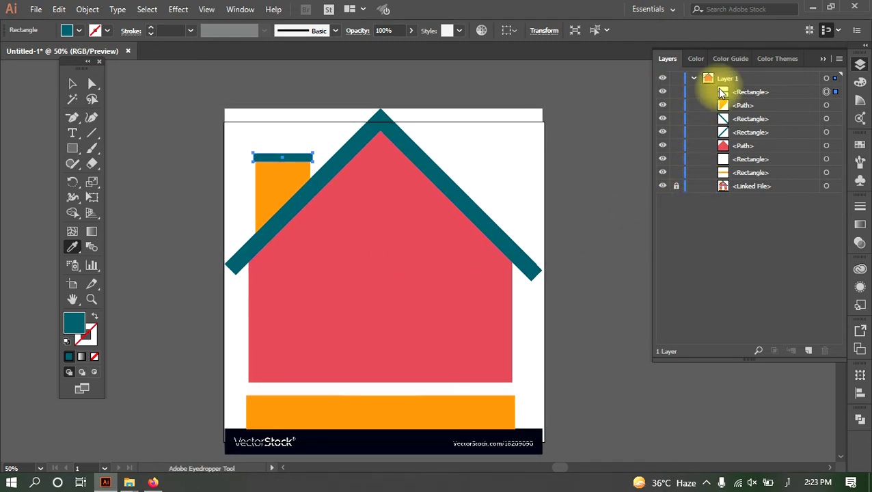
# Step: Select all traced house layers, group them with Ctrl+G, and hide the group
pyautogui.keyDown('shift'); pyautogui.click(835, 105); pyautogui.keyUp('shift')
pyautogui.moveTo(834, 121); pyautogui.dragTo(834, 172)
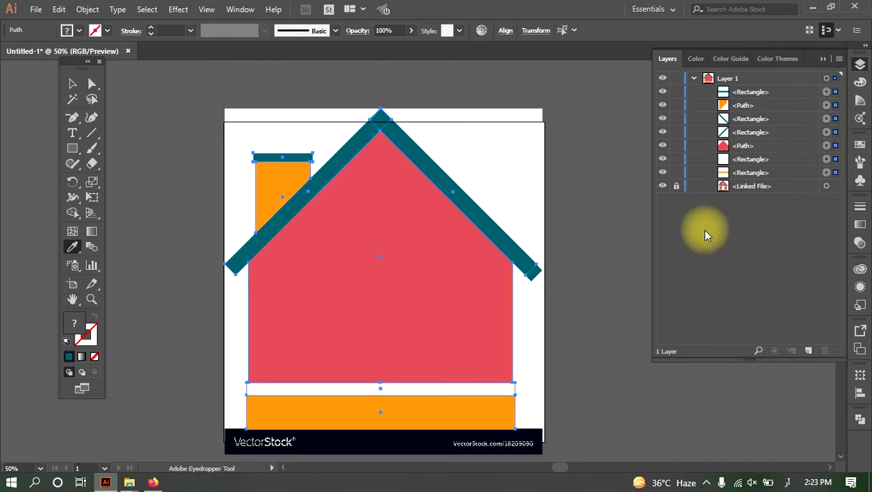
pyautogui.hotkey('ctrl', 'g')
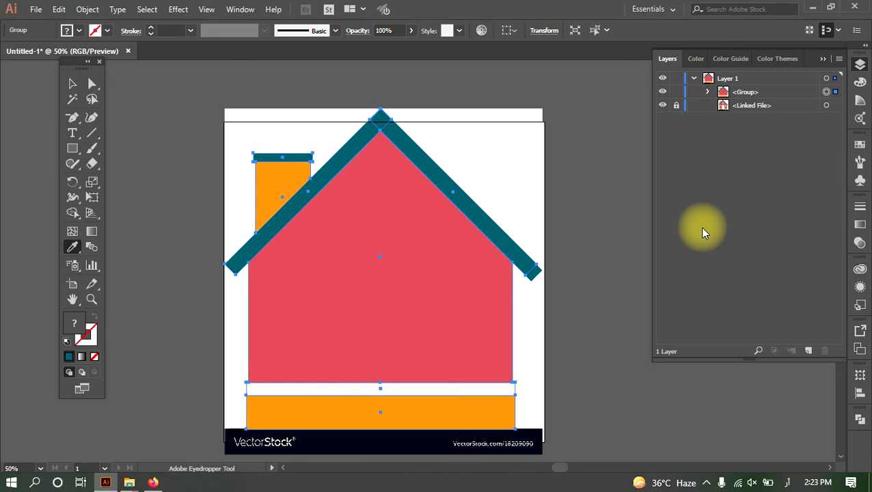
pyautogui.click(663, 92)
pyautogui.scroll(-1, 566, 266)
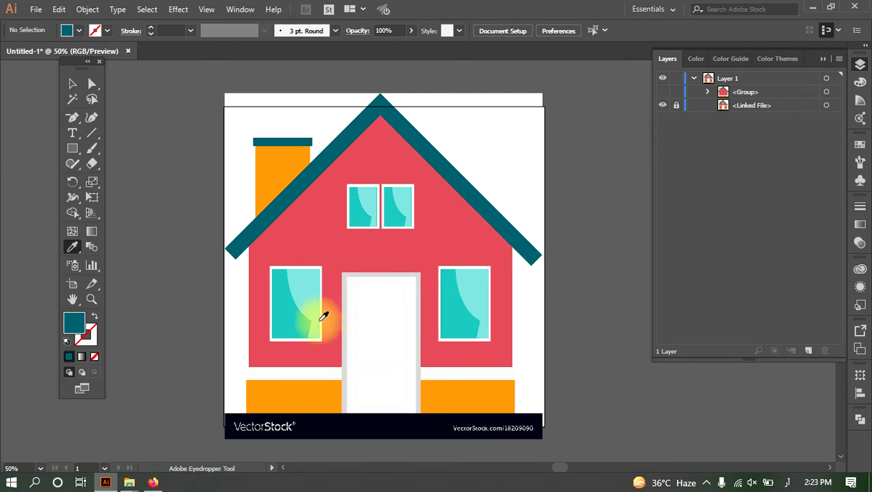
pyautogui.scroll(3, 291, 335)
# Step: Draw a rectangle outlining the whole door
pyautogui.hscroll(2, 232, 260)
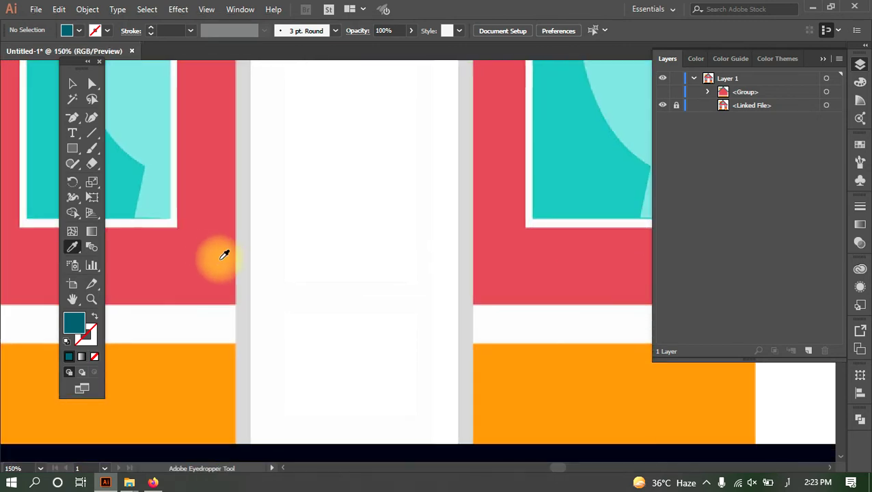
pyautogui.scroll(-2, 236, 259)
pyautogui.moveTo(73, 148); pyautogui.dragTo(179, 147)
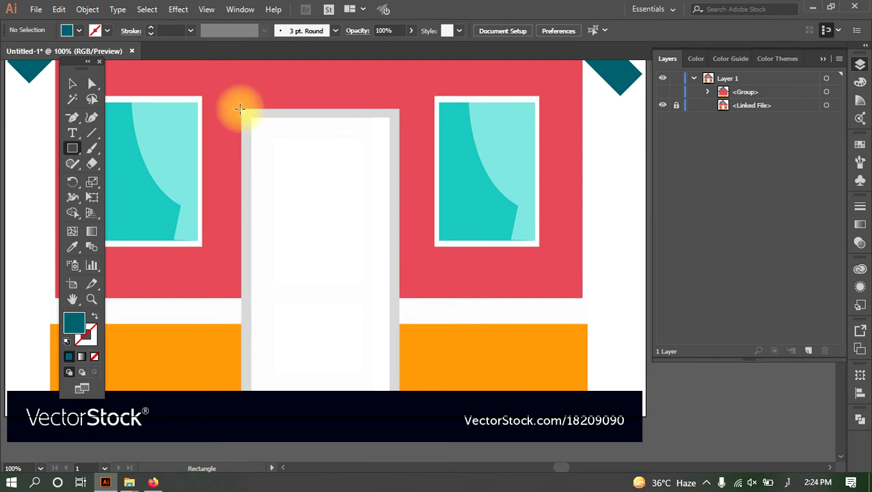
pyautogui.moveTo(240, 110); pyautogui.dragTo(400, 390)
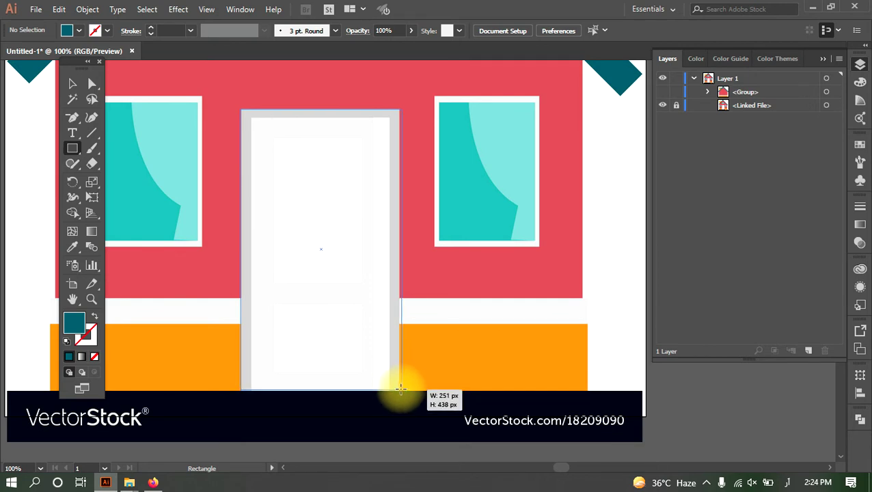
pyautogui.moveTo(399, 389); pyautogui.dragTo(401, 391)
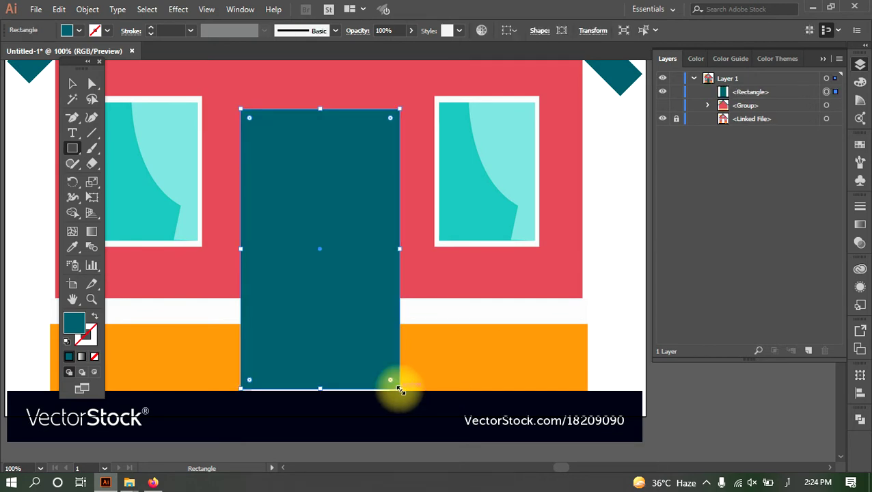
pyautogui.click(662, 92)
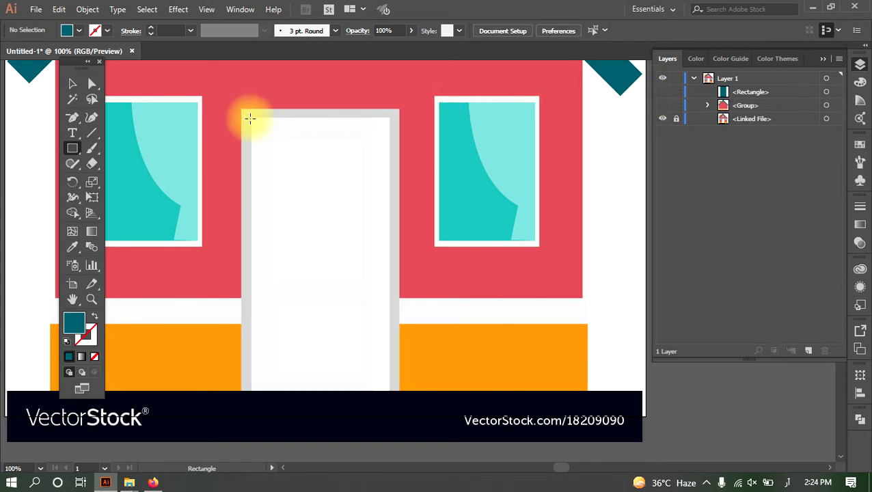
# Step: Draw rectangles for the inner door, upper and lower panels, and the right-edge strip
pyautogui.moveTo(251, 118); pyautogui.dragTo(372, 389)
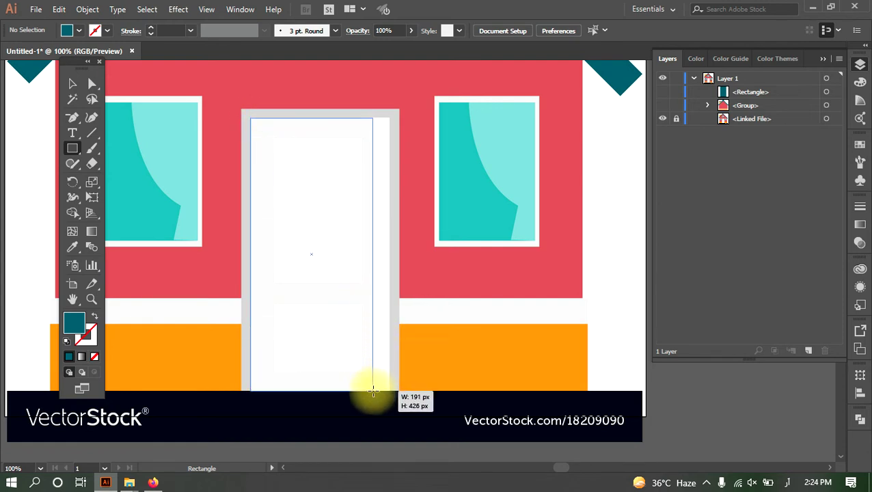
pyautogui.moveTo(372, 388); pyautogui.dragTo(373, 390)
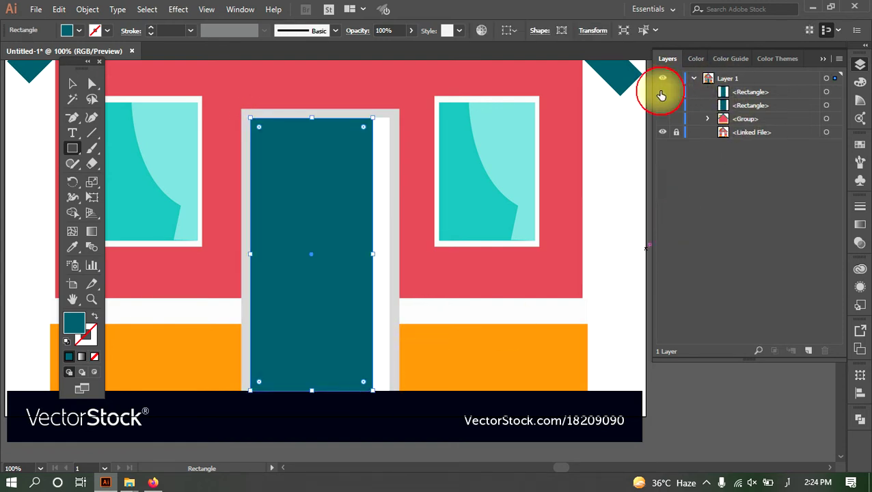
pyautogui.click(661, 93)
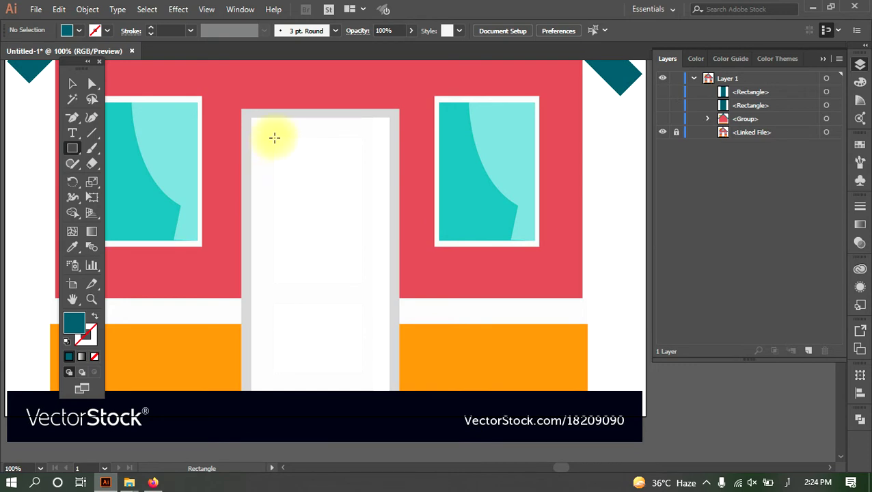
pyautogui.moveTo(273, 138); pyautogui.dragTo(360, 282)
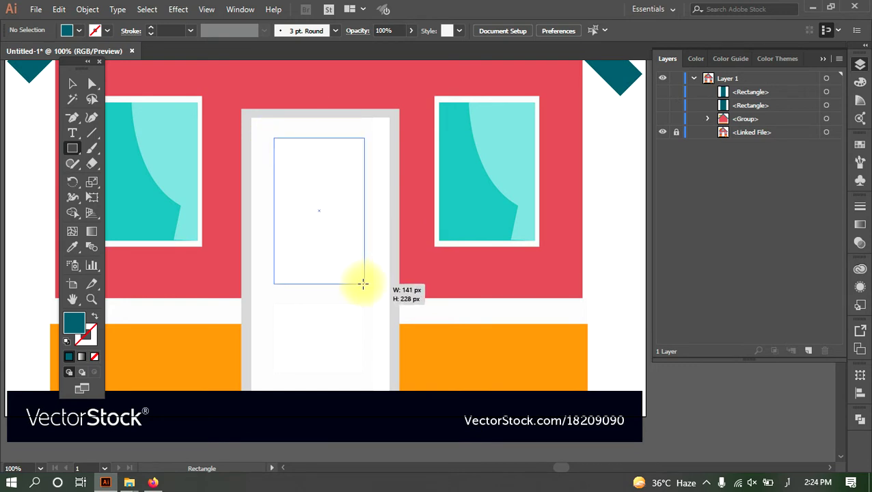
pyautogui.moveTo(360, 282); pyautogui.dragTo(360, 283)
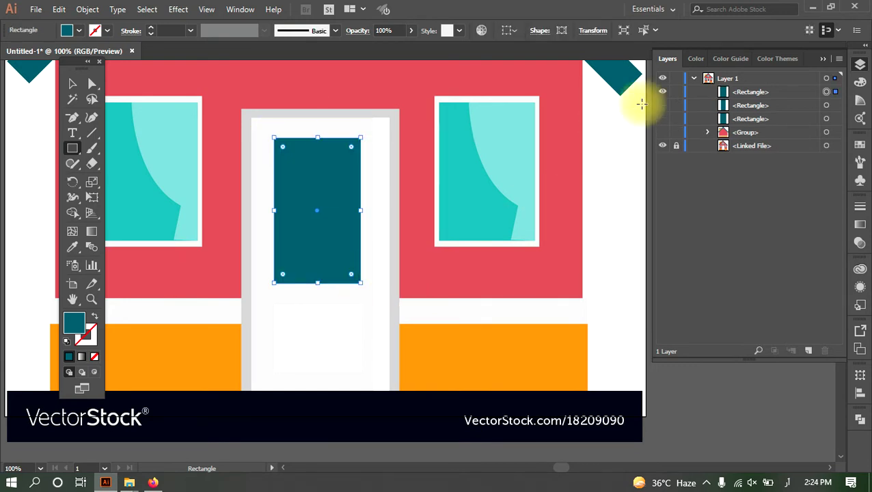
pyautogui.click(663, 93)
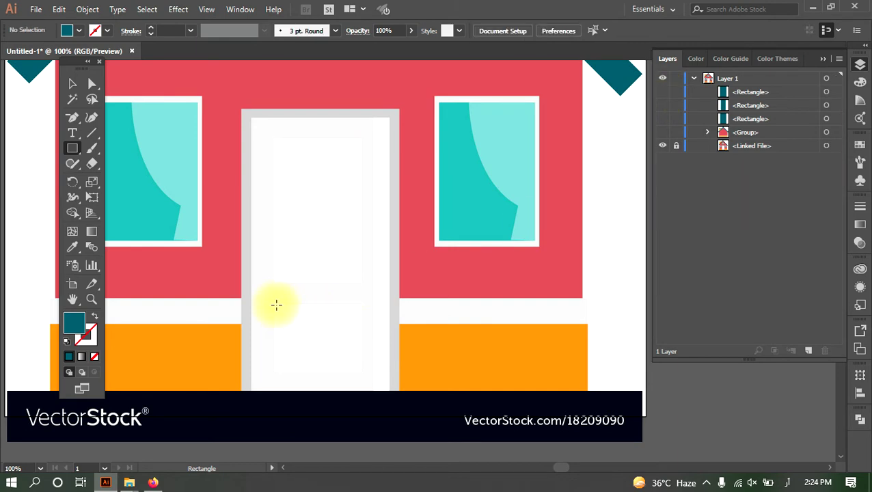
pyautogui.moveTo(273, 305); pyautogui.dragTo(360, 372)
pyautogui.click(663, 92)
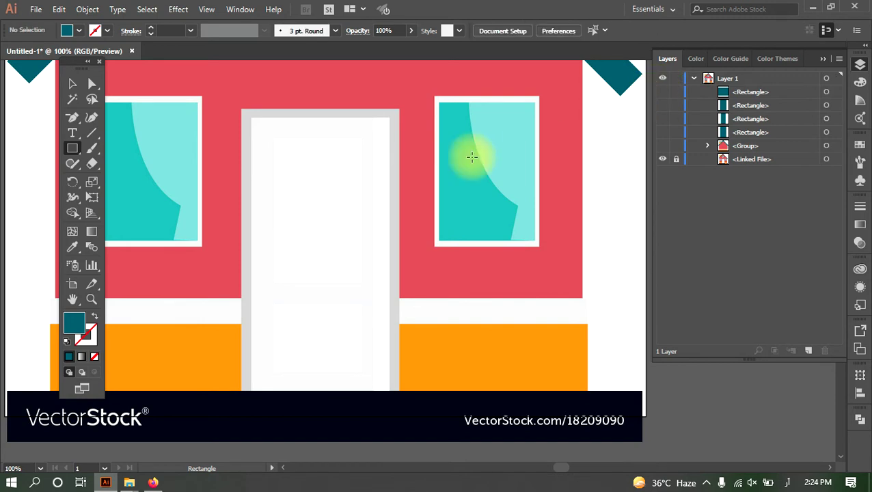
pyautogui.moveTo(373, 118); pyautogui.dragTo(389, 388)
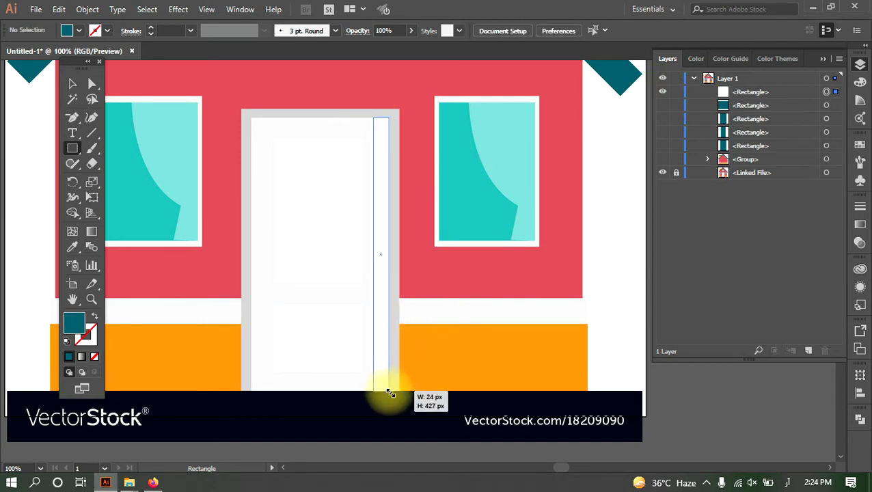
pyautogui.click(662, 91)
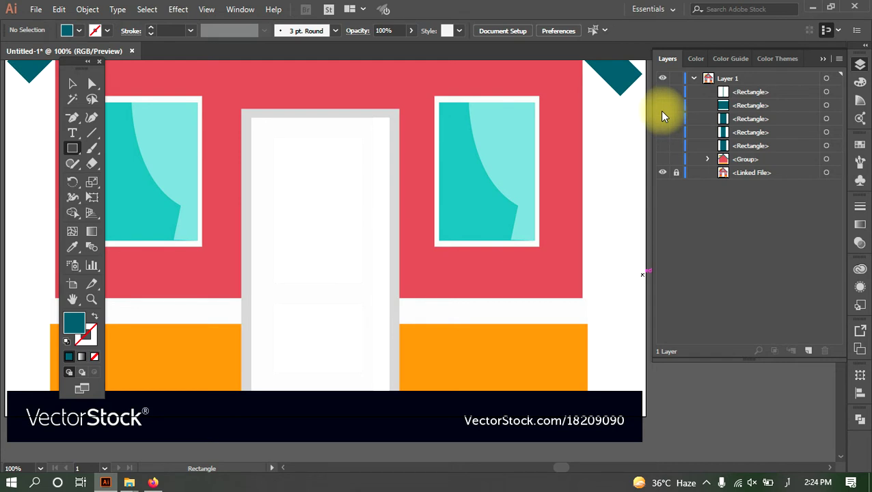
# Step: Make the thin strip and both door panels white by sampling the reference door
pyautogui.click(661, 92)
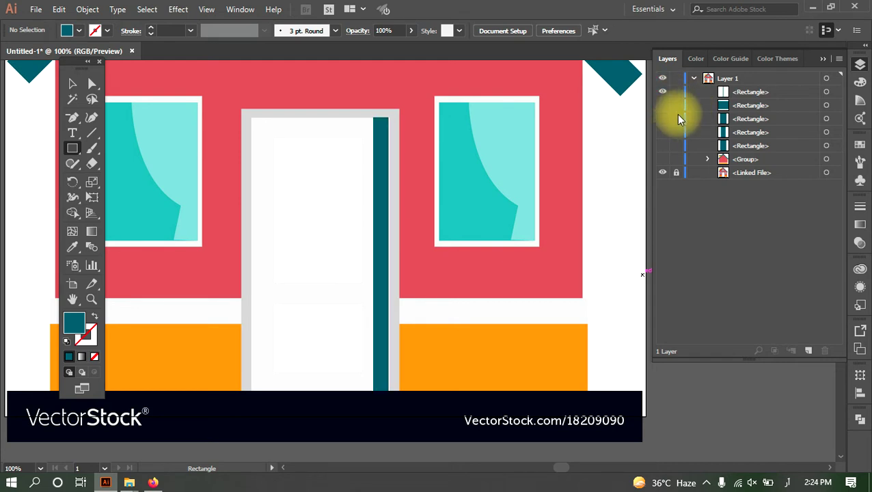
pyautogui.click(828, 92)
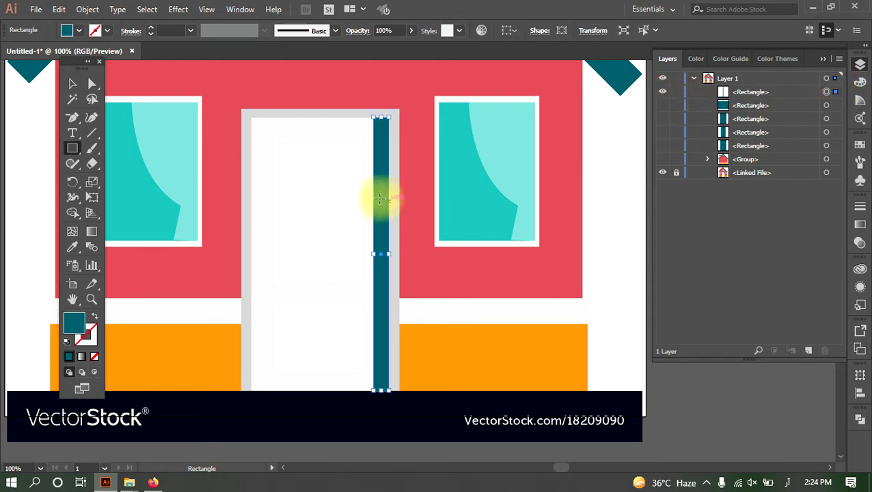
pyautogui.click(84, 250)
pyautogui.click(326, 157)
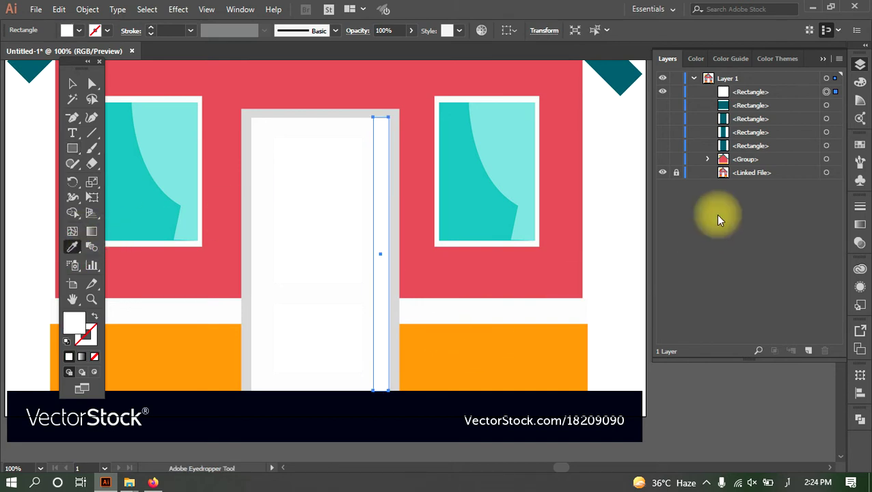
pyautogui.click(663, 105)
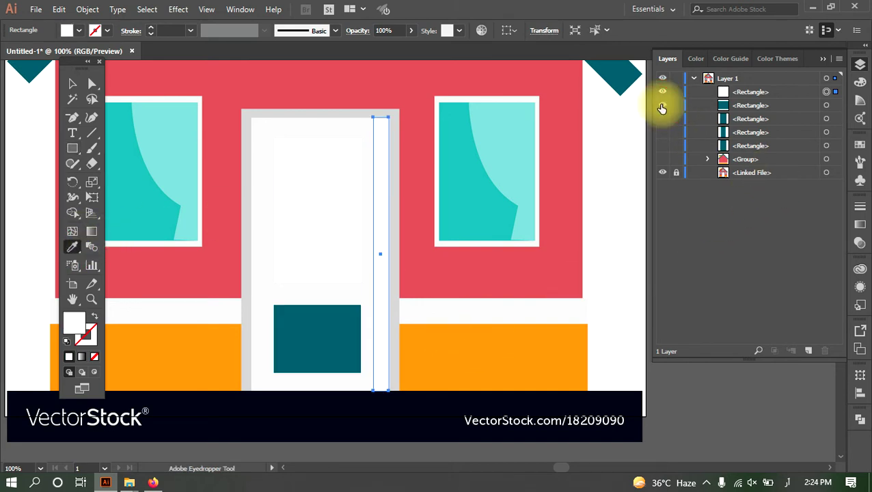
pyautogui.click(826, 105)
pyautogui.click(319, 240)
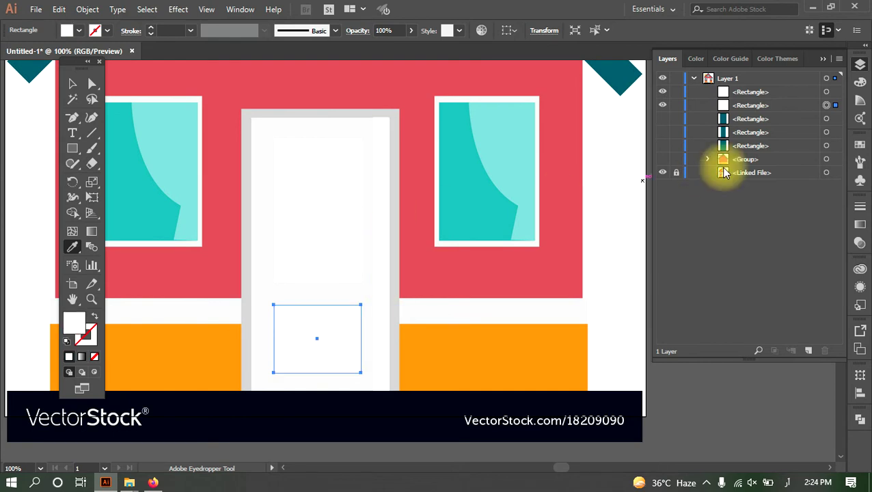
pyautogui.click(663, 119)
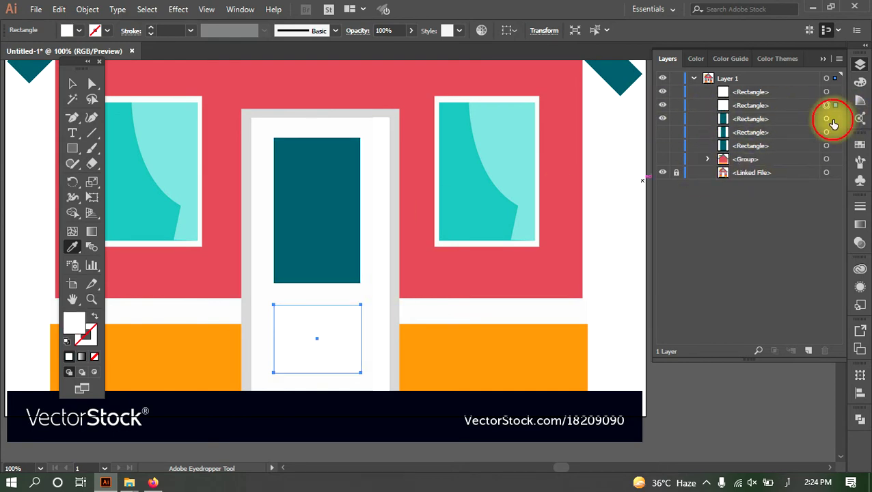
pyautogui.click(826, 118)
pyautogui.click(337, 342)
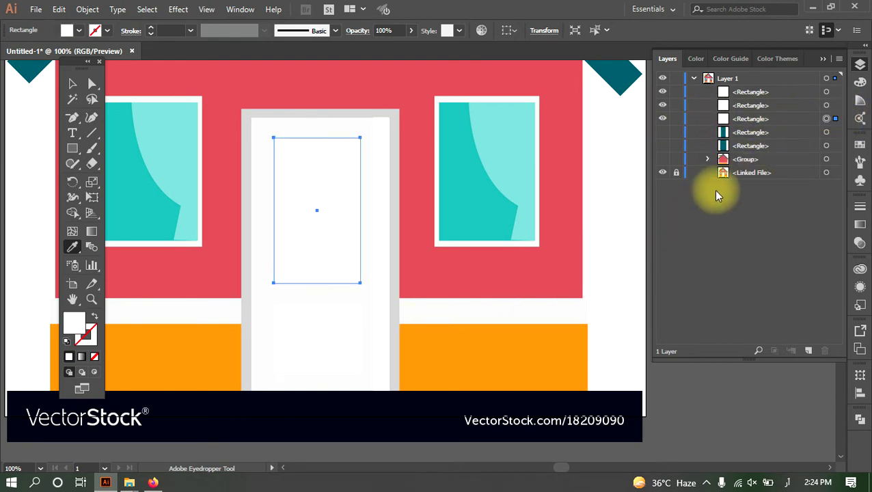
# Step: Set the inner door rectangle's fill to None and give the door frame the reference's light grey
pyautogui.click(662, 132)
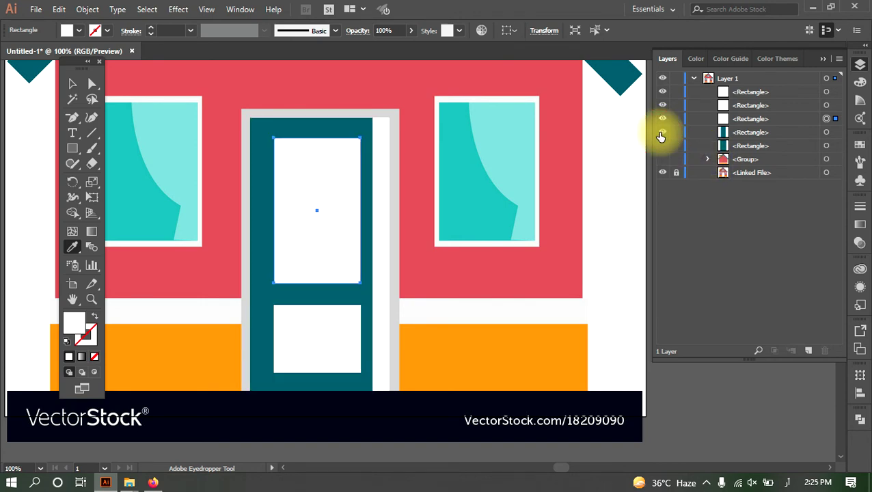
pyautogui.click(662, 133)
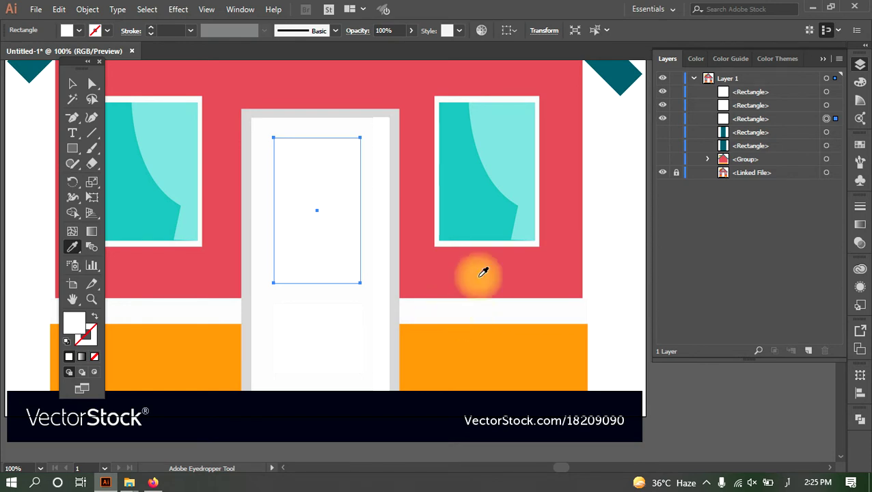
pyautogui.click(662, 132)
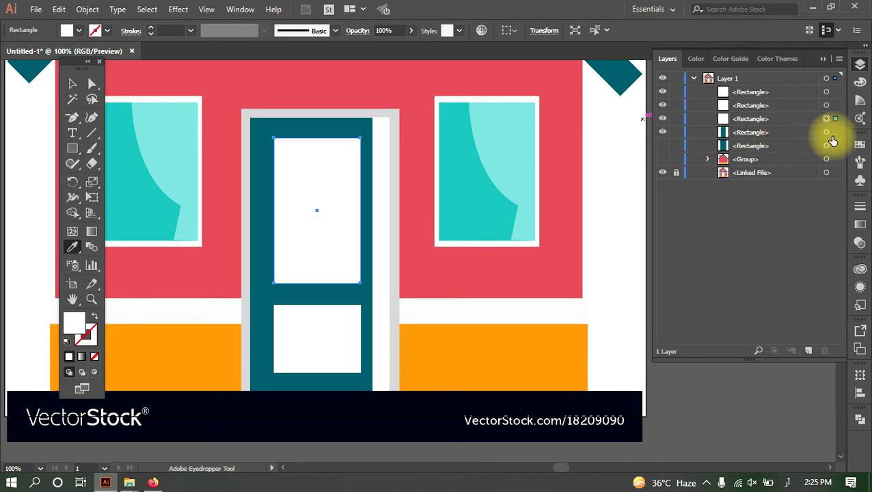
pyautogui.click(827, 132)
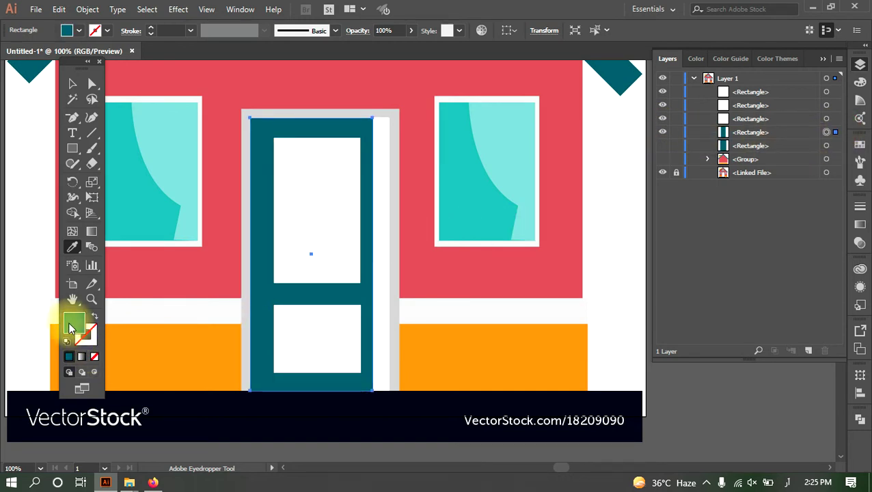
pyautogui.click(96, 359)
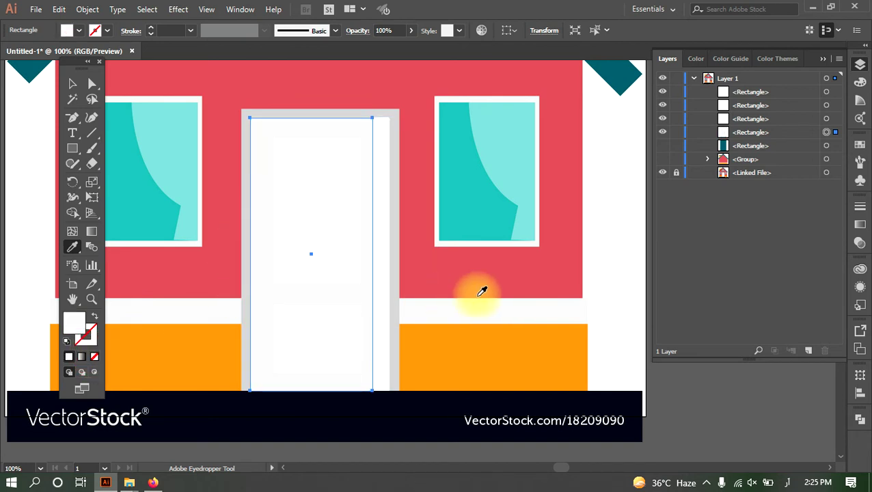
pyautogui.click(663, 132)
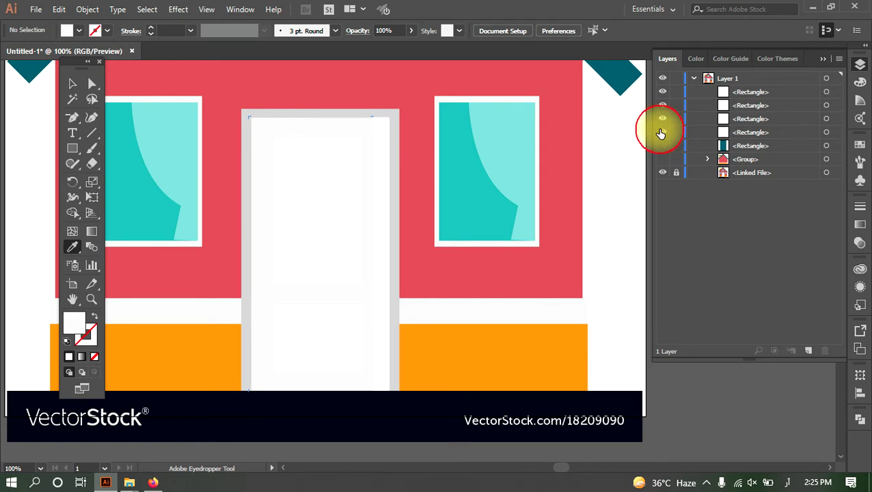
pyautogui.click(662, 133)
pyautogui.click(661, 145)
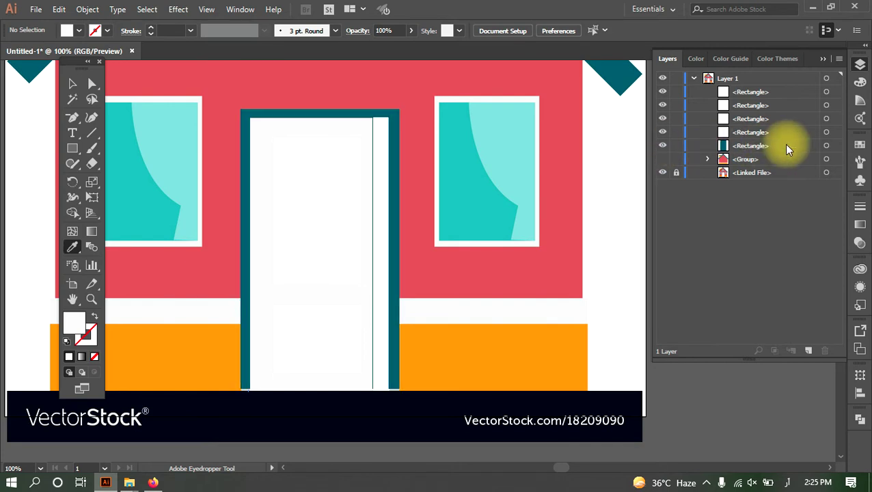
pyautogui.click(827, 146)
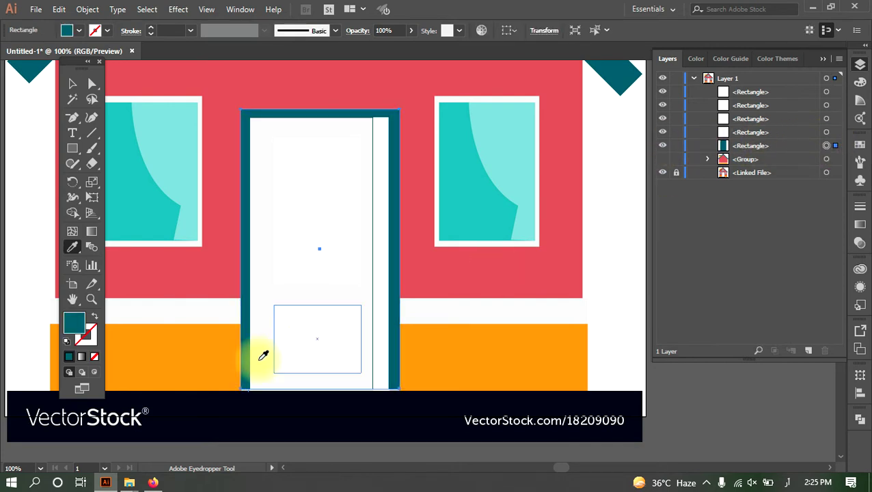
pyautogui.click(94, 358)
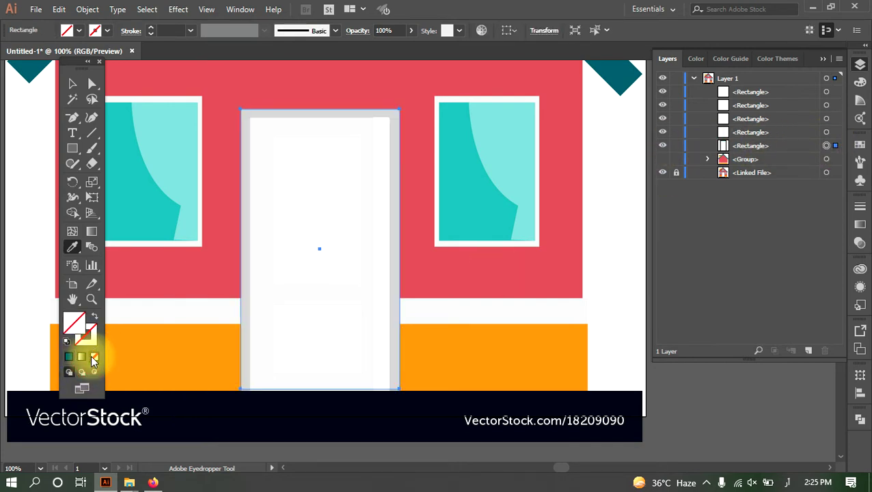
pyautogui.click(267, 110)
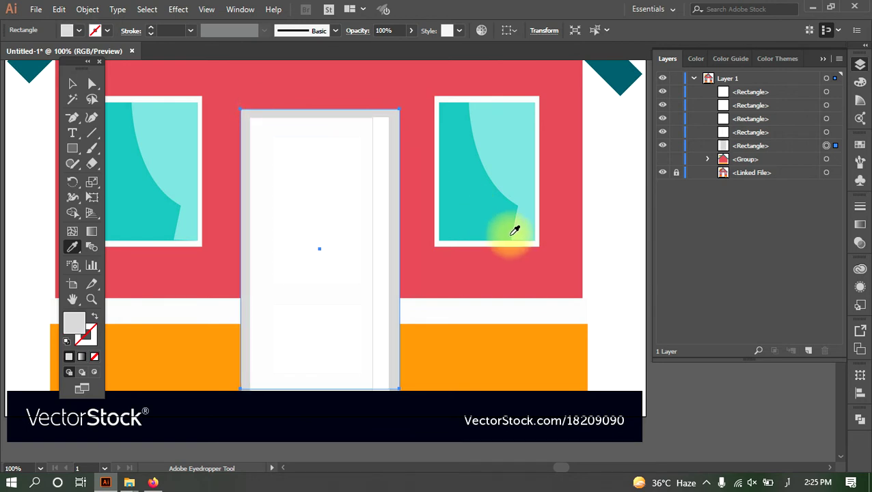
# Step: Select all five door rectangles together in the Layers panel
pyautogui.click(662, 160)
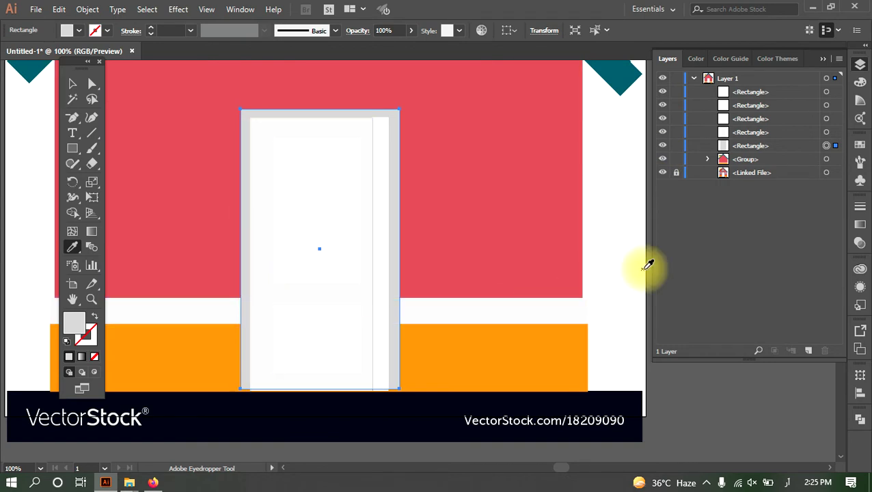
pyautogui.click(831, 91)
pyautogui.keyDown('shift'); pyautogui.click(835, 105); pyautogui.keyUp('shift')
pyautogui.keyDown('shift'); pyautogui.click(828, 119); pyautogui.keyUp('shift')
pyautogui.keyDown('shift'); pyautogui.click(828, 132); pyautogui.keyUp('shift')
pyautogui.keyDown('shift'); pyautogui.click(828, 146); pyautogui.keyUp('shift')
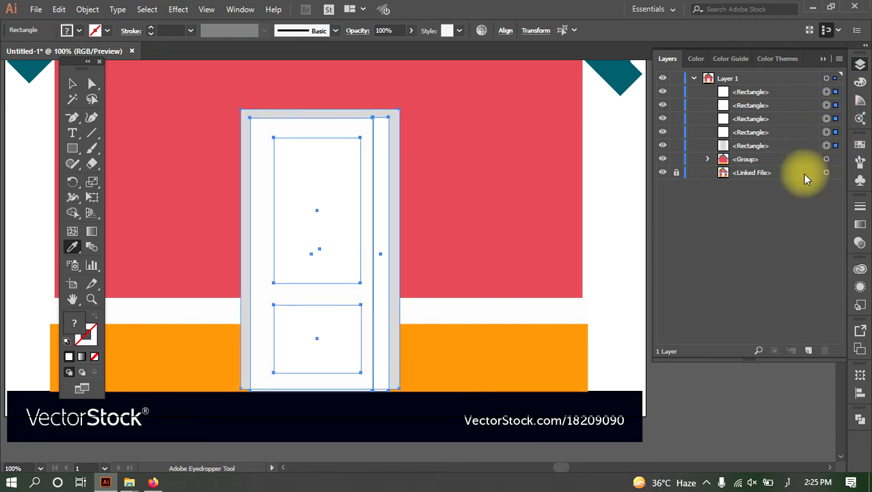
# Step: Group the five door rectangles and name the new group 'door'
pyautogui.hotkey('ctrl', 'g')
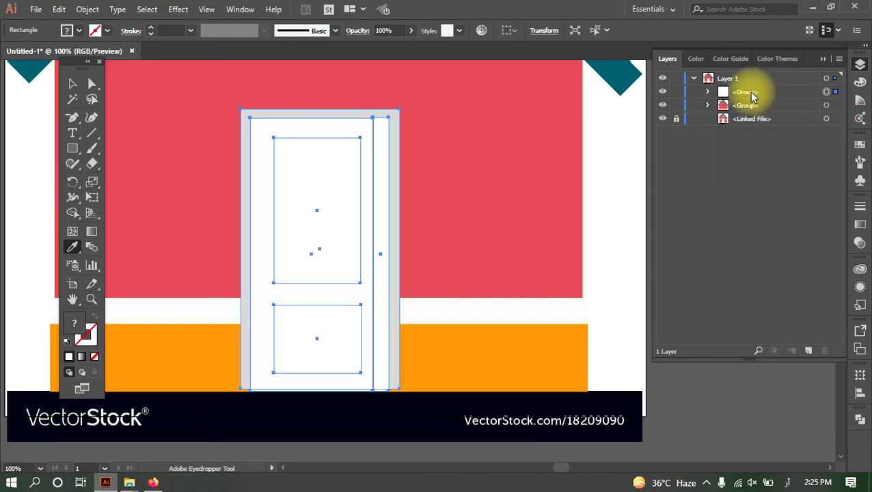
pyautogui.doubleClick(751, 94)
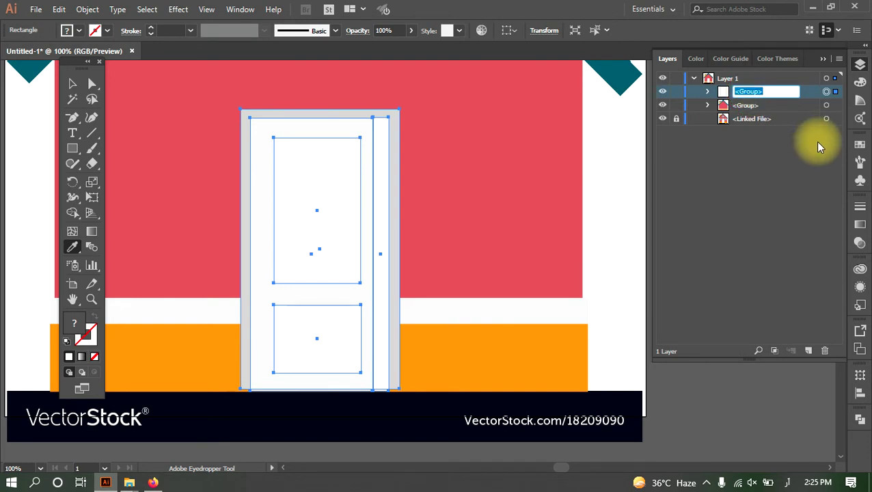
pyautogui.write('رحجد')
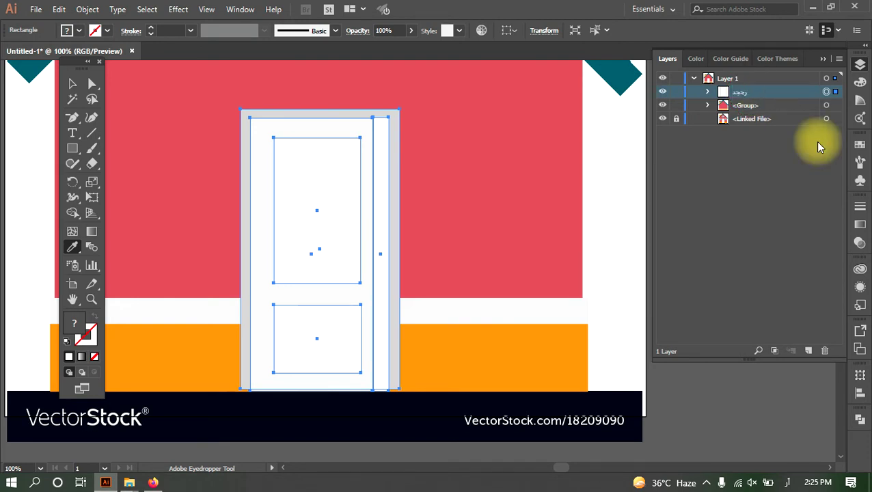
pyautogui.doubleClick(747, 91)
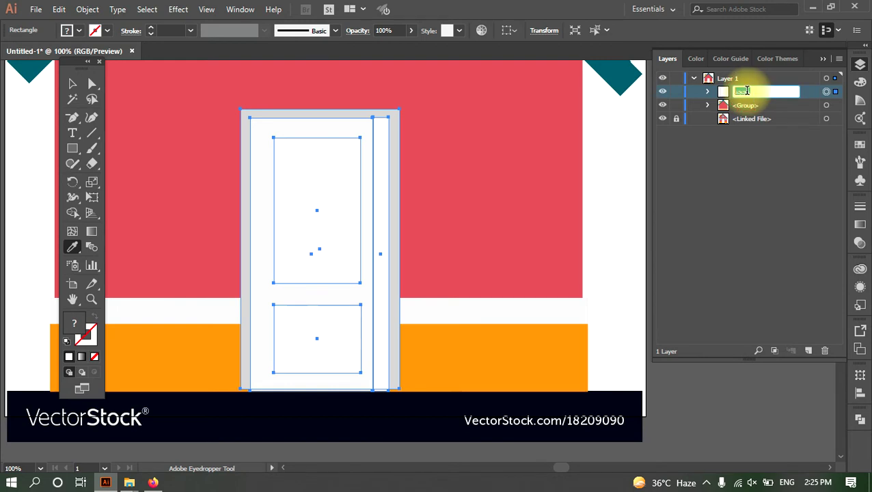
pyautogui.write('door')
pyautogui.click(748, 93)
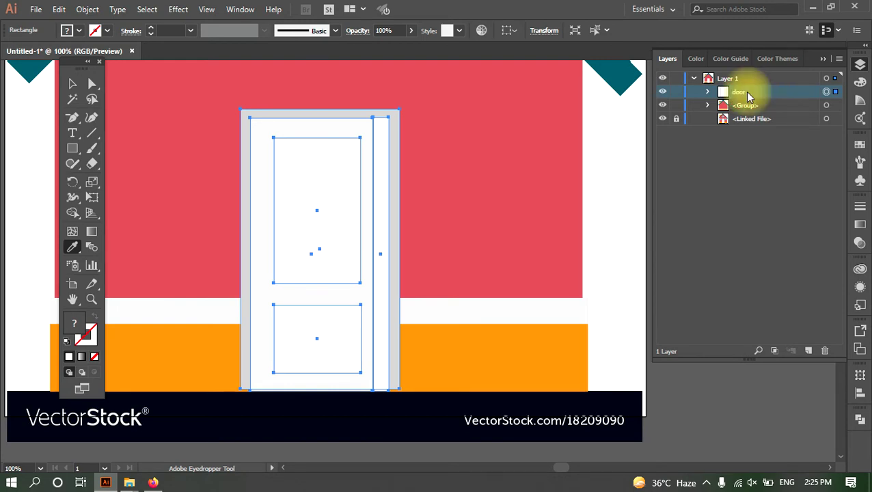
# Step: Rename the other group 'house' and make it visible again
pyautogui.doubleClick(739, 108)
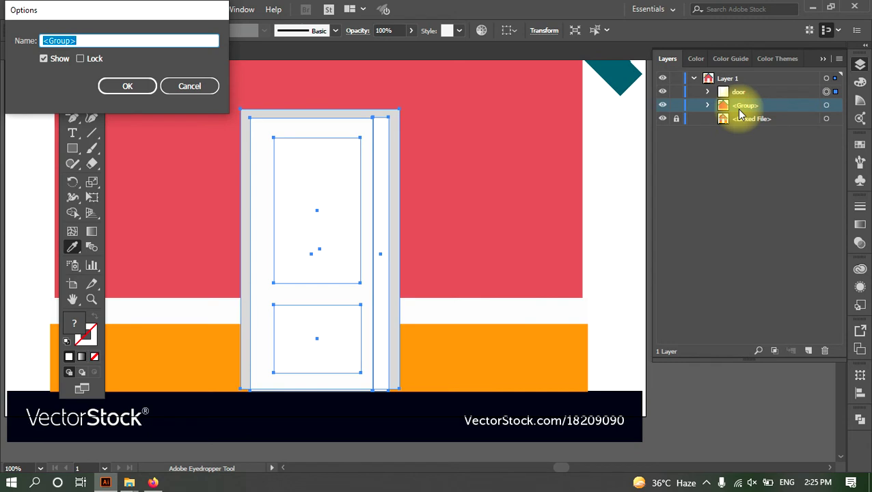
pyautogui.write('house')
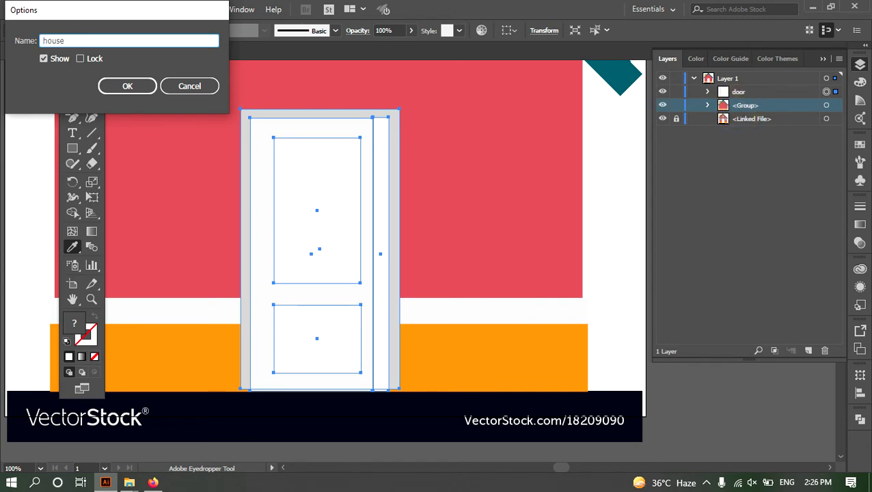
pyautogui.press('Return')
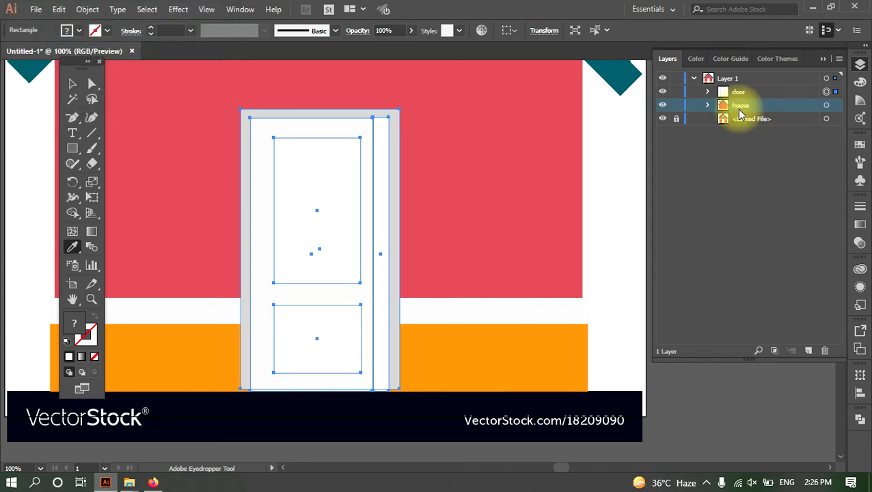
pyautogui.click(663, 104)
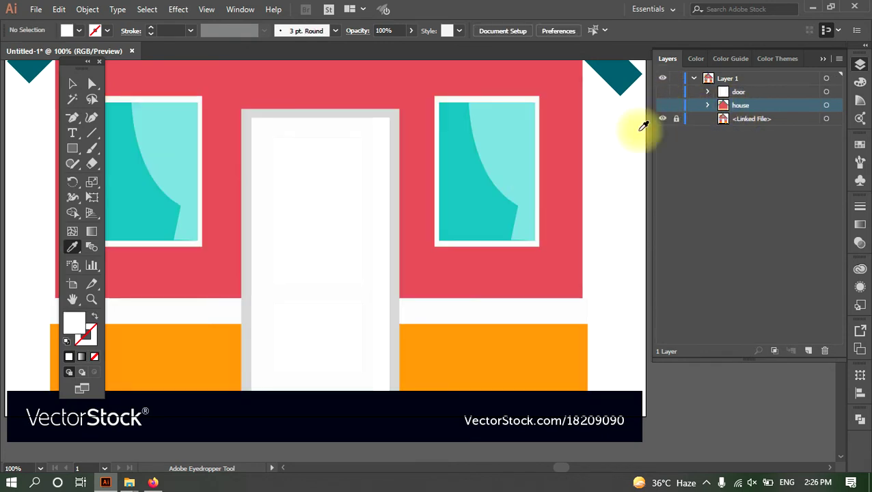
pyautogui.scroll(-1, 537, 171)
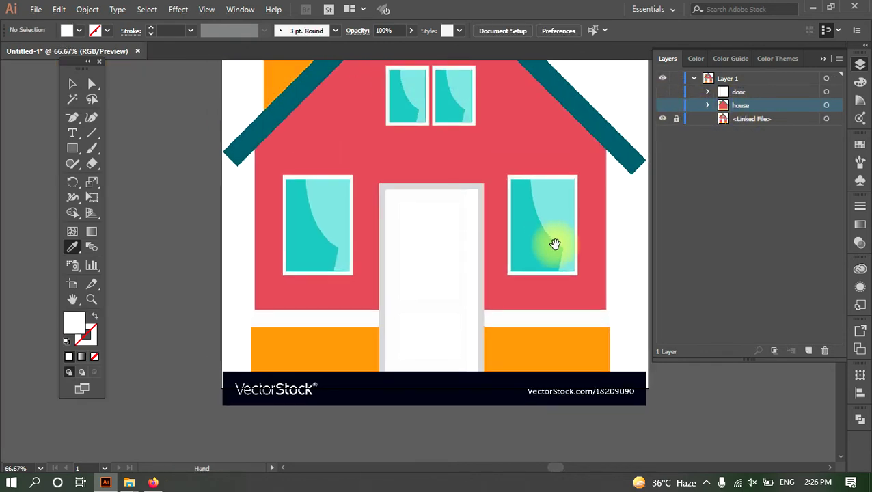
# Step: Draw an unfilled rectangle over the left window
pyautogui.scroll(2, 306, 212)
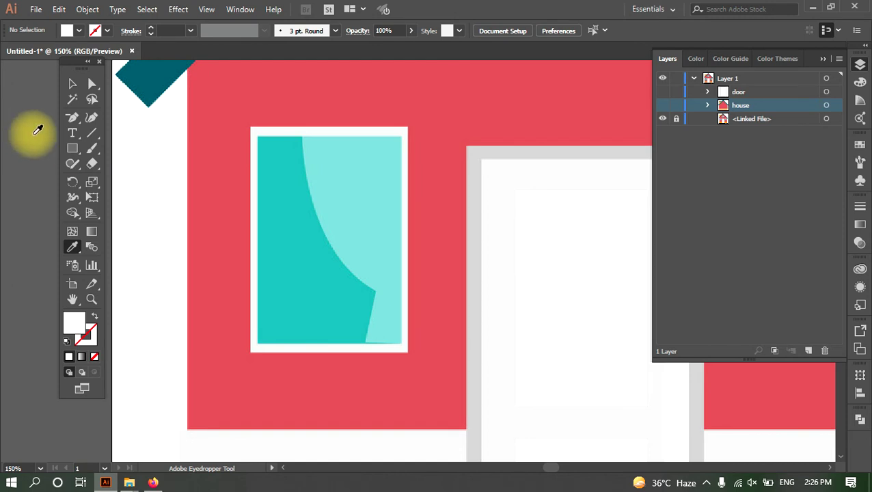
pyautogui.click(72, 149)
pyautogui.moveTo(251, 127); pyautogui.dragTo(408, 352)
pyautogui.click(95, 356)
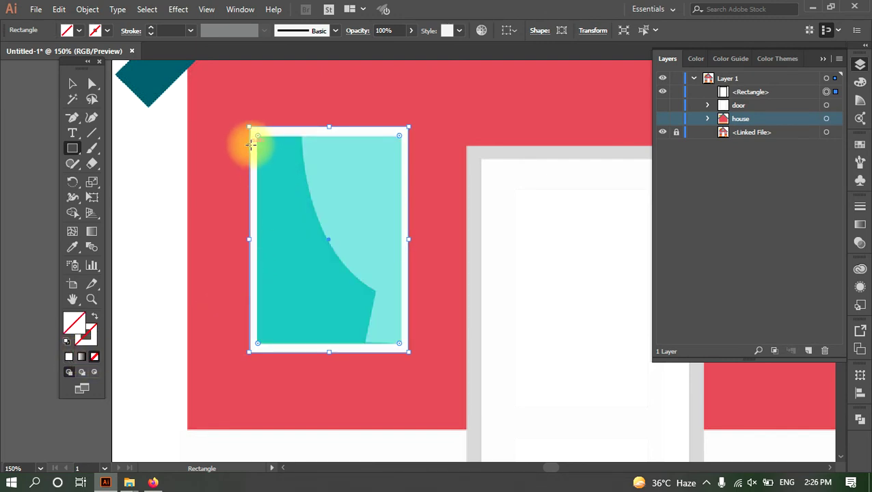
pyautogui.click(72, 85)
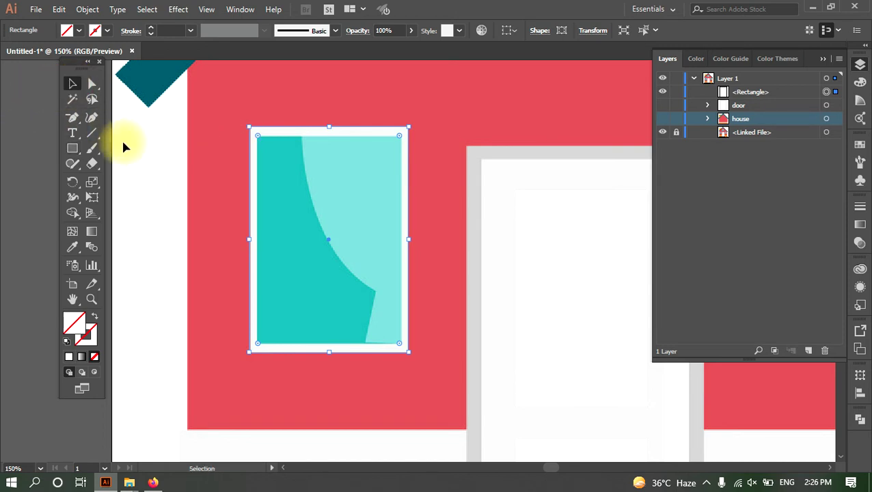
pyautogui.click(153, 172)
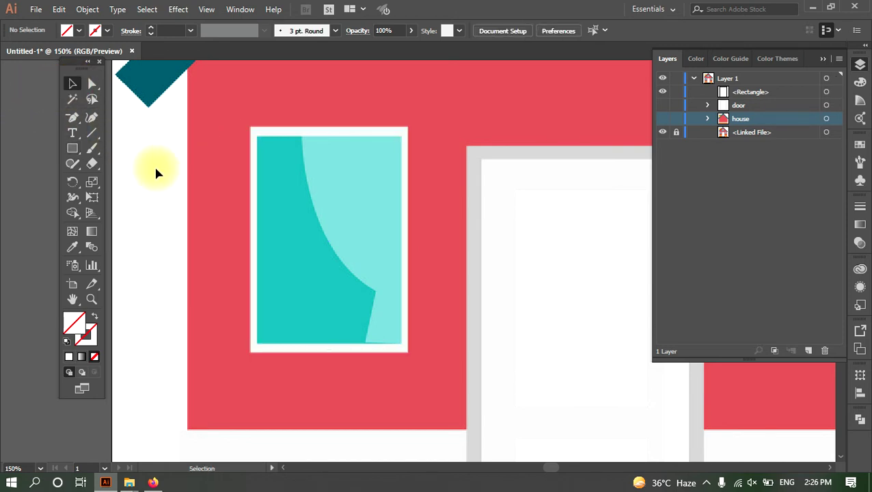
# Step: Draw a second, inner rectangle of about 153 × 216 px tracing the window's glass pane
pyautogui.click(74, 162)
pyautogui.click(75, 152)
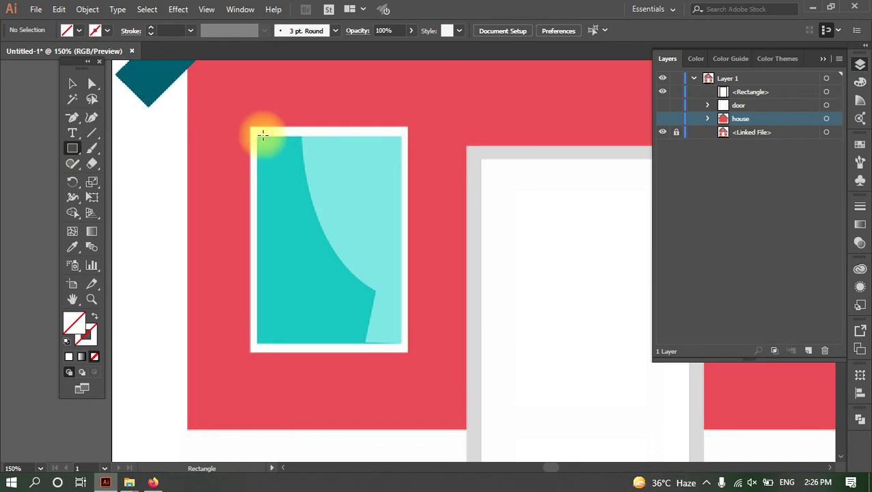
pyautogui.moveTo(256, 135)
pyautogui.mouseDown()
pyautogui.moveTo(404, 330)
pyautogui.moveTo(402, 344)
pyautogui.mouseUp()
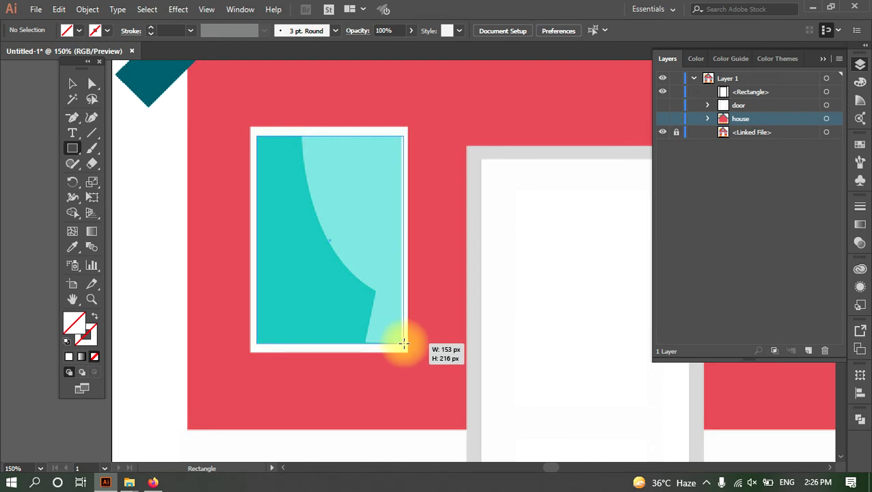
pyautogui.moveTo(402, 345); pyautogui.dragTo(404, 344)
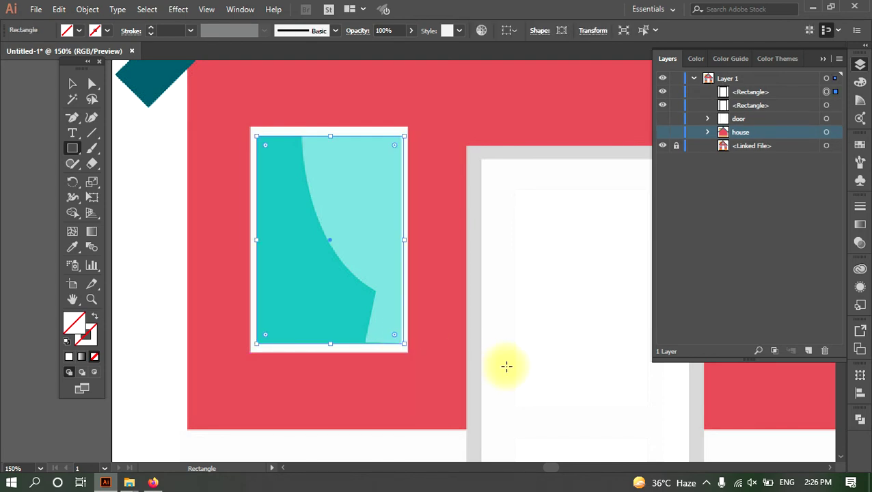
pyautogui.scroll(1, 323, 232)
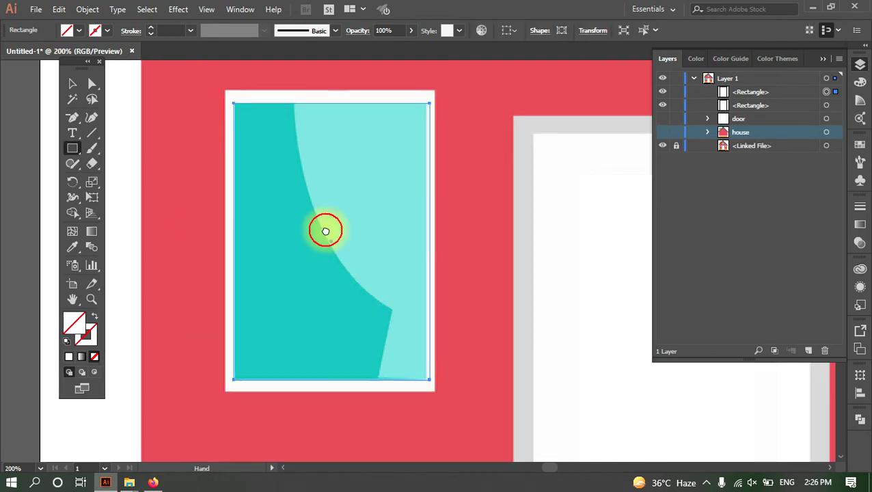
pyautogui.moveTo(329, 220); pyautogui.dragTo(303, 242)
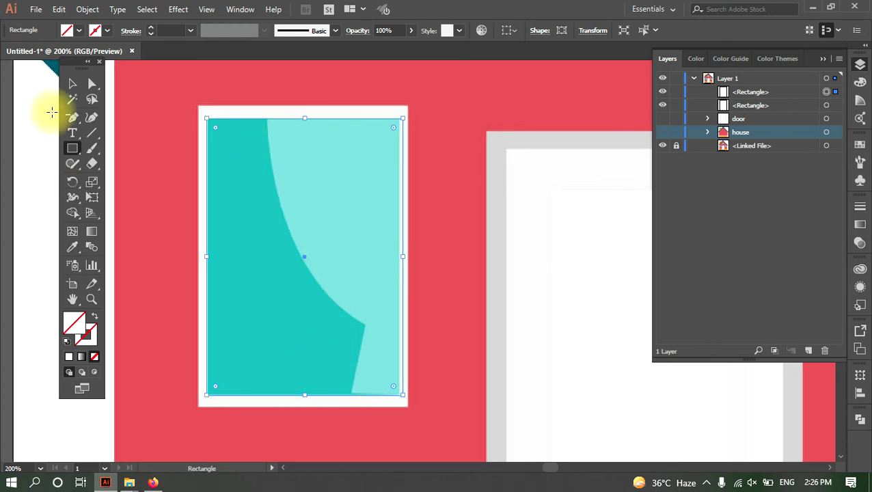
pyautogui.click(72, 85)
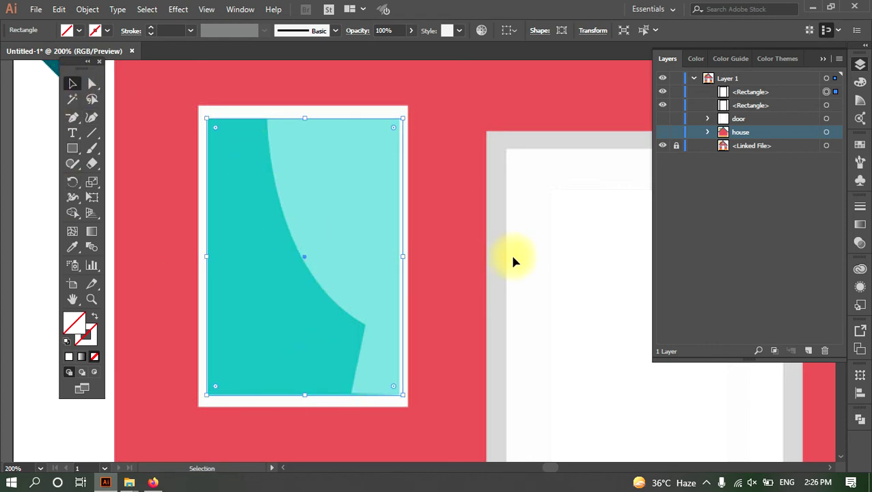
pyautogui.click(73, 117)
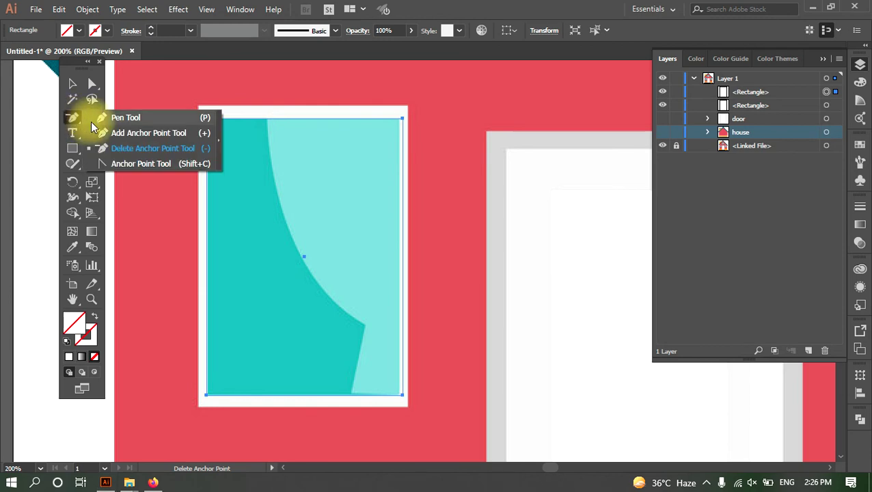
# Step: Draw a curved pen path along the curtain edge, extending past the pane's top and bottom
pyautogui.click(265, 84)
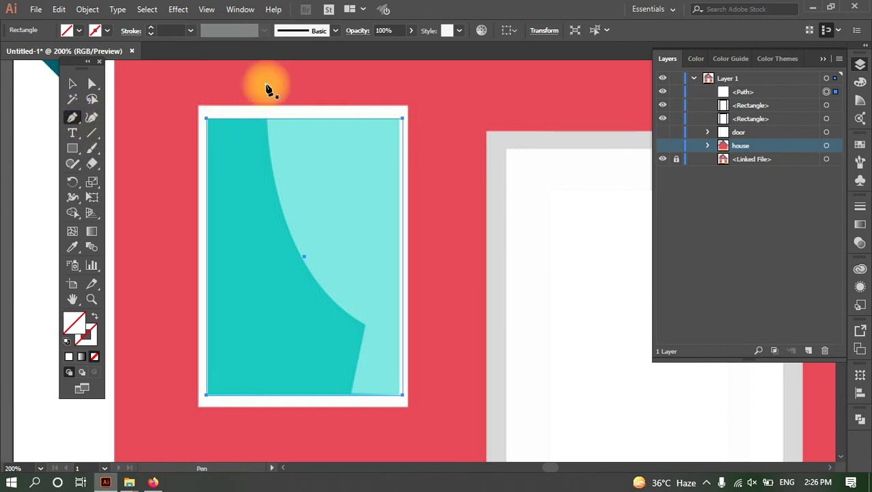
pyautogui.moveTo(366, 324)
pyautogui.mouseDown()
pyautogui.moveTo(486, 386)
pyautogui.moveTo(474, 381)
pyautogui.mouseUp()
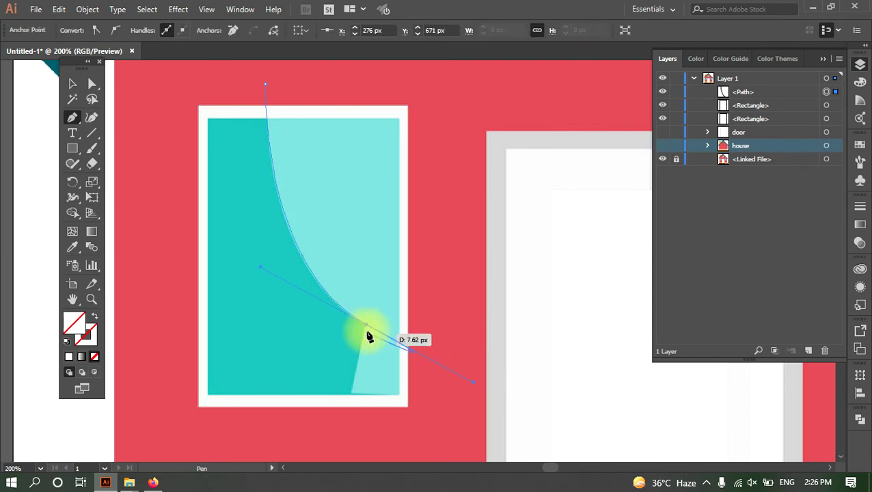
pyautogui.scroll(-2, 366, 331)
pyautogui.click(341, 380)
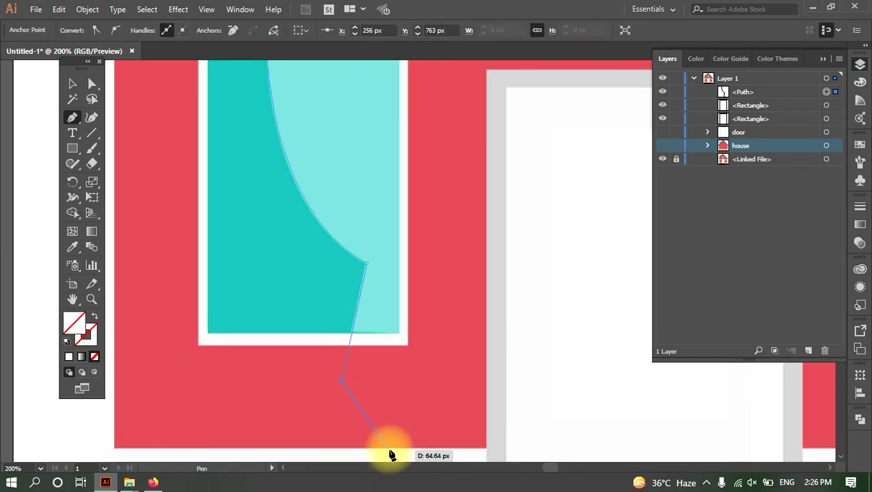
pyautogui.press('a')
# Step: Select the pane rectangle and curtain path together and apply Pathfinder Divide
pyautogui.press('v')
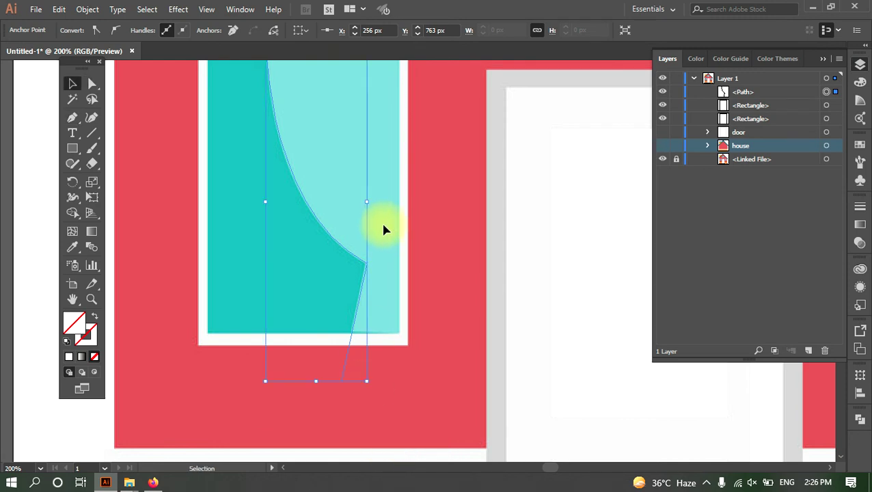
pyautogui.click(390, 231)
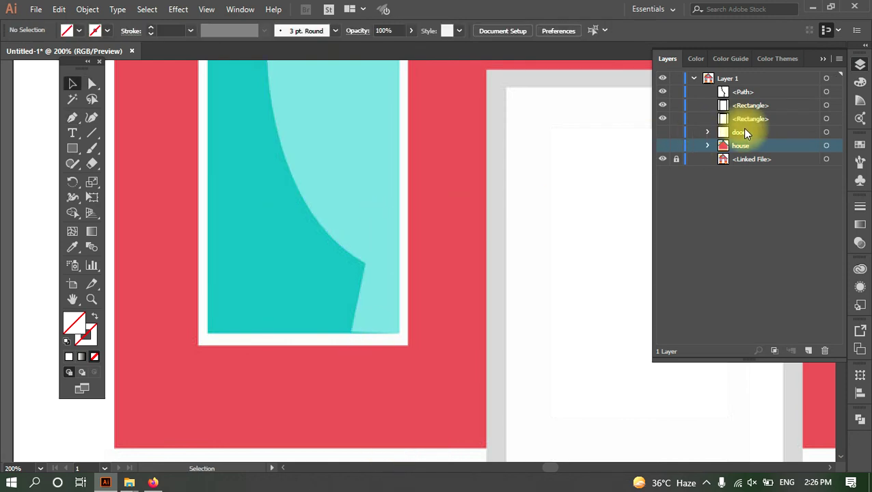
pyautogui.click(826, 105)
pyautogui.moveTo(834, 103); pyautogui.dragTo(833, 98)
pyautogui.scroll(3, 569, 202)
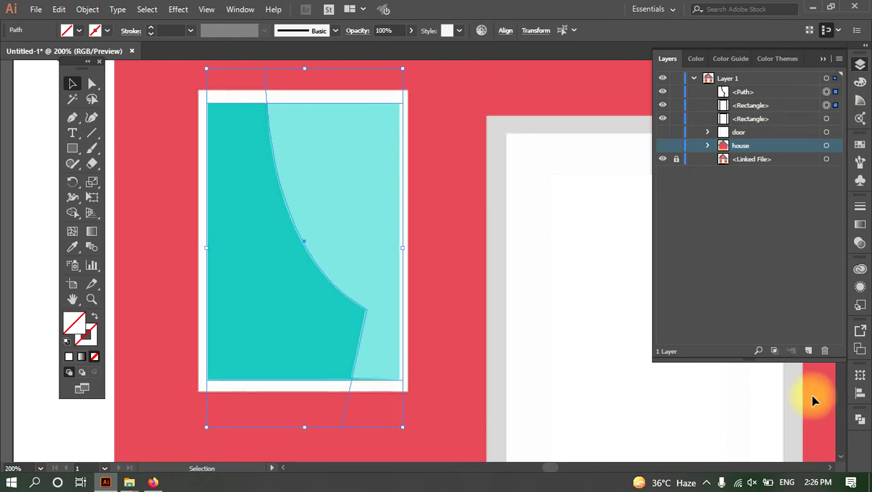
pyautogui.click(862, 421)
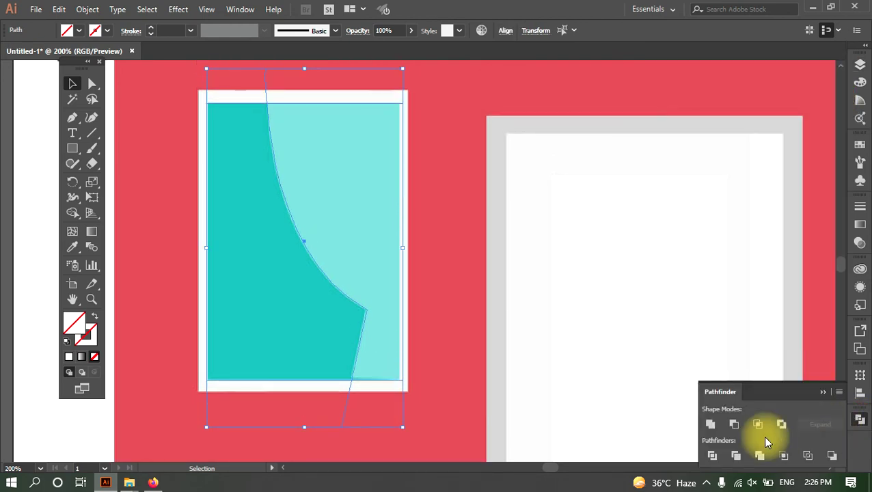
pyautogui.click(712, 457)
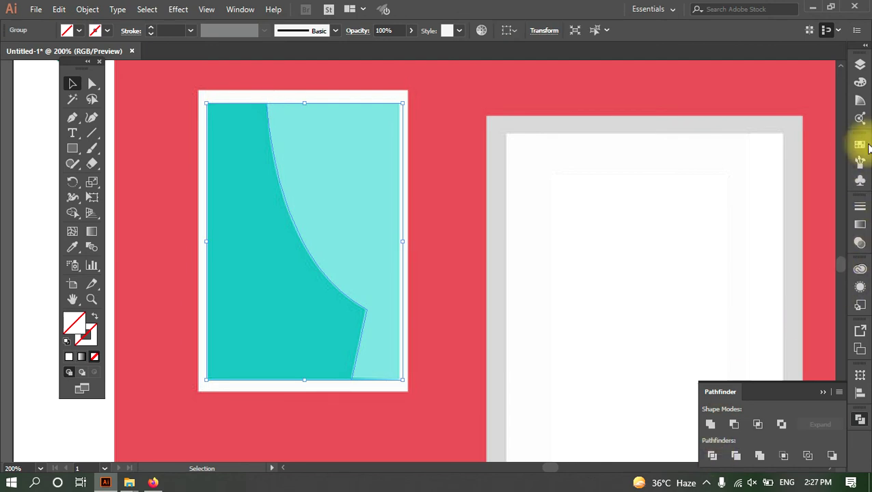
# Step: Eyedropper the right pane piece light cyan and the left curtain piece dark teal
pyautogui.click(860, 65)
pyautogui.click(709, 92)
pyautogui.click(826, 105)
pyautogui.click(828, 118)
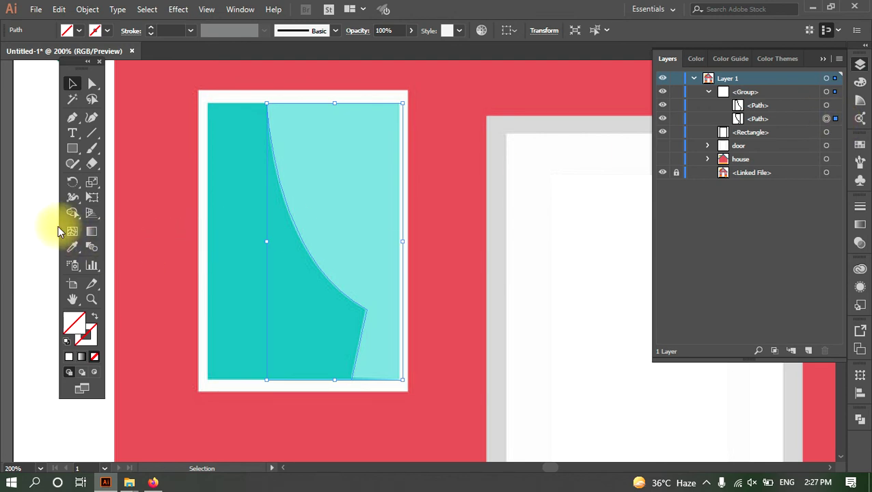
pyautogui.click(73, 247)
pyautogui.click(350, 149)
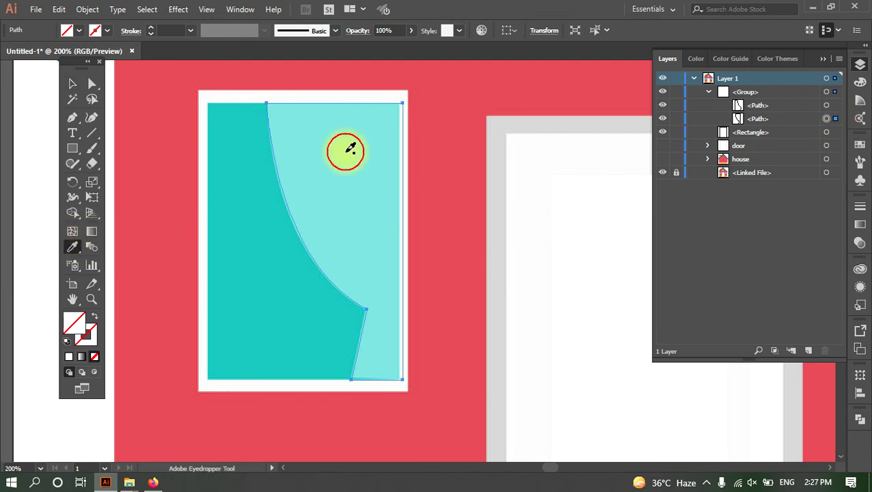
pyautogui.click(826, 105)
pyautogui.click(262, 279)
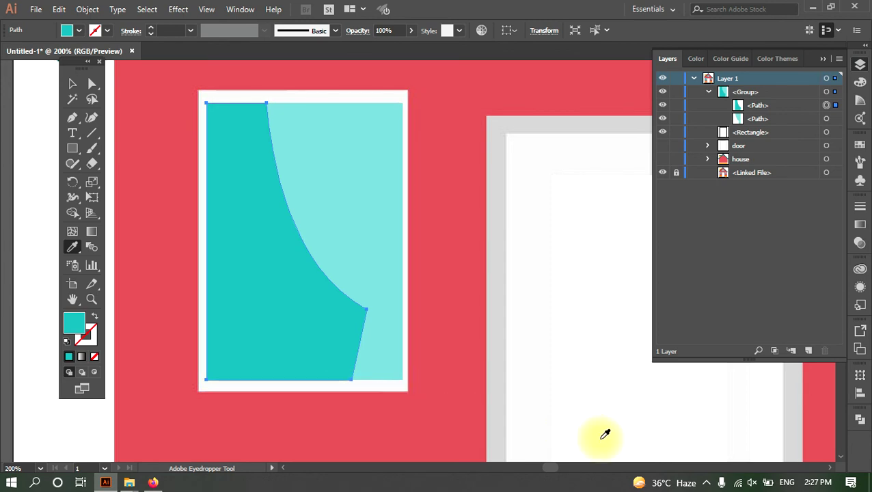
# Step: Fill the outer window frame rectangle with white
pyautogui.click(826, 132)
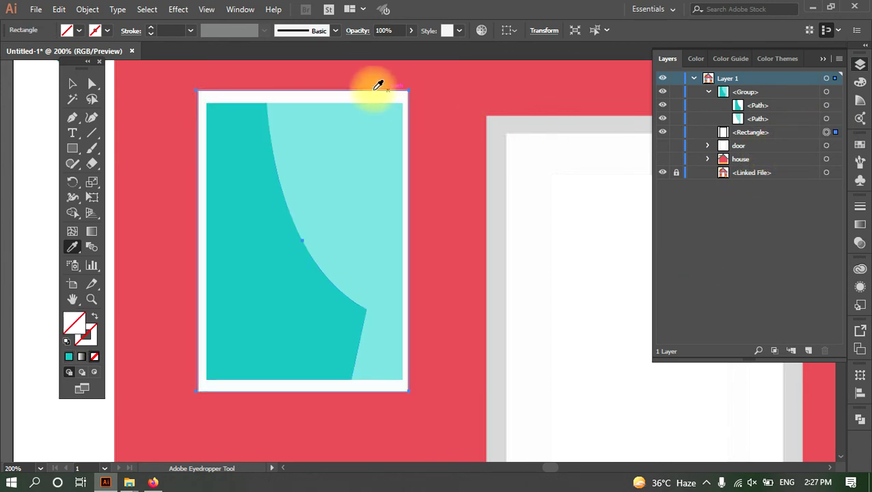
pyautogui.click(335, 95)
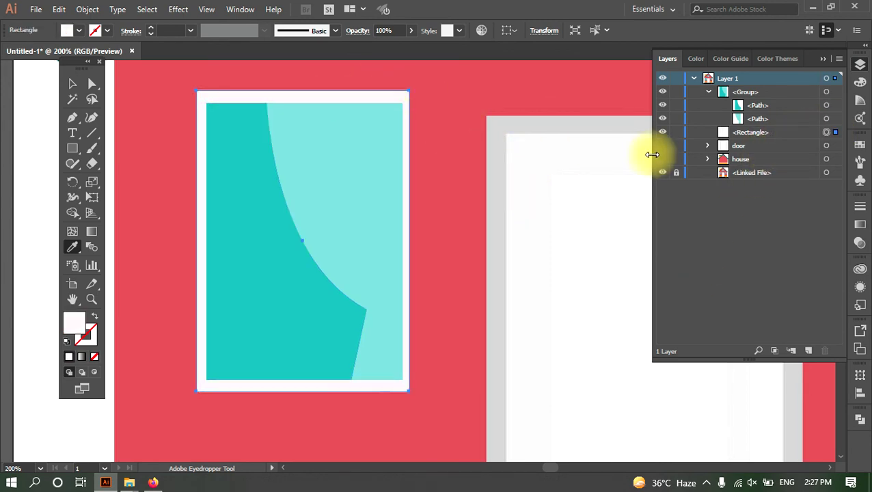
pyautogui.press('a')
pyautogui.scroll(-1, 448, 223)
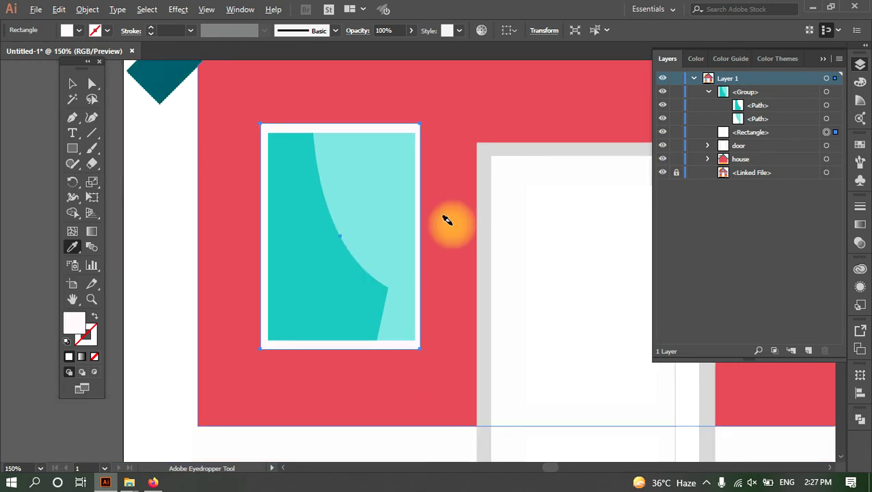
# Step: Zoom out to the whole house and toggle the window group's visibility to check it
pyautogui.scroll(-2, 455, 230)
pyautogui.click(253, 229)
pyautogui.moveTo(360, 317); pyautogui.dragTo(307, 335)
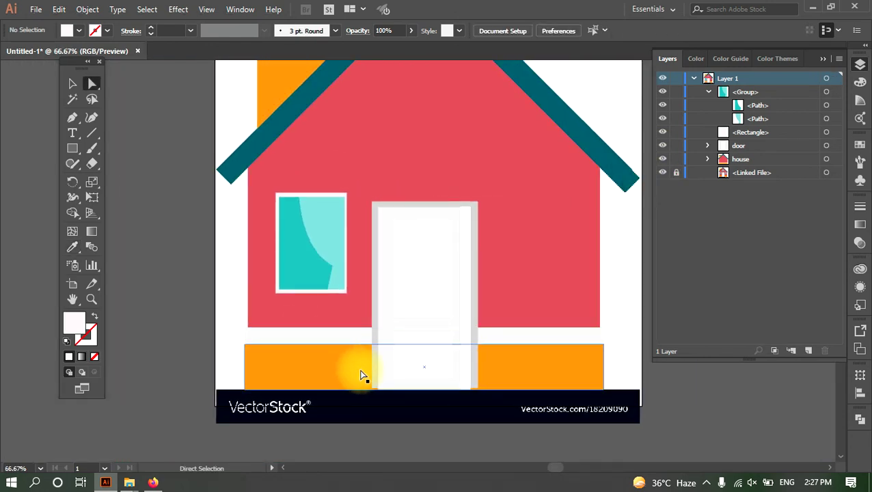
pyautogui.click(662, 92)
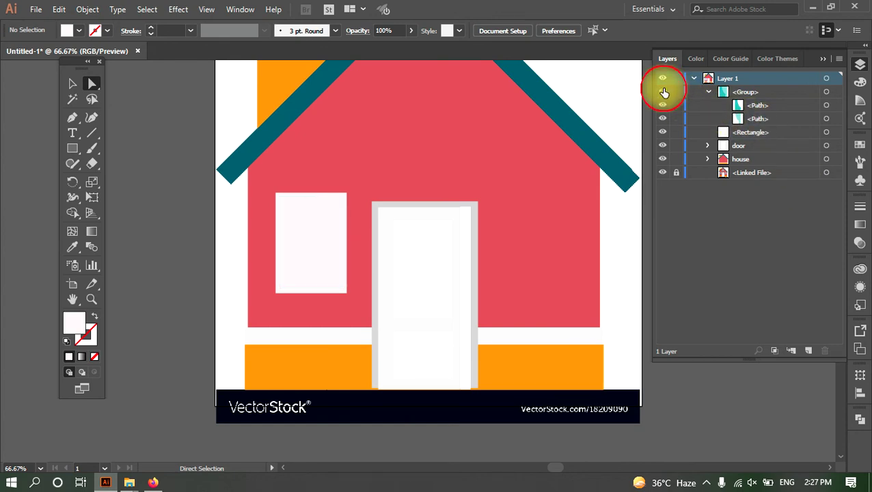
pyautogui.click(662, 92)
pyautogui.click(662, 92)
pyautogui.click(662, 92)
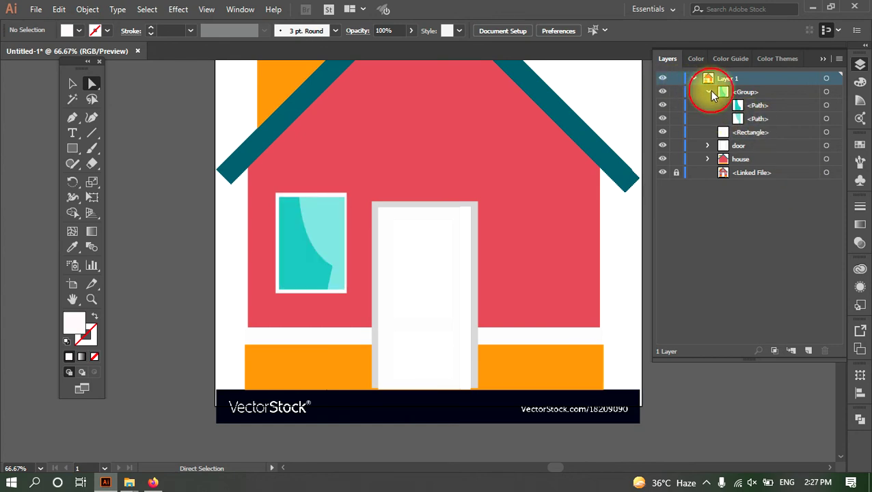
# Step: Move the frame rectangle into the group and rename the group 'window'
pyautogui.click(708, 92)
pyautogui.click(835, 91)
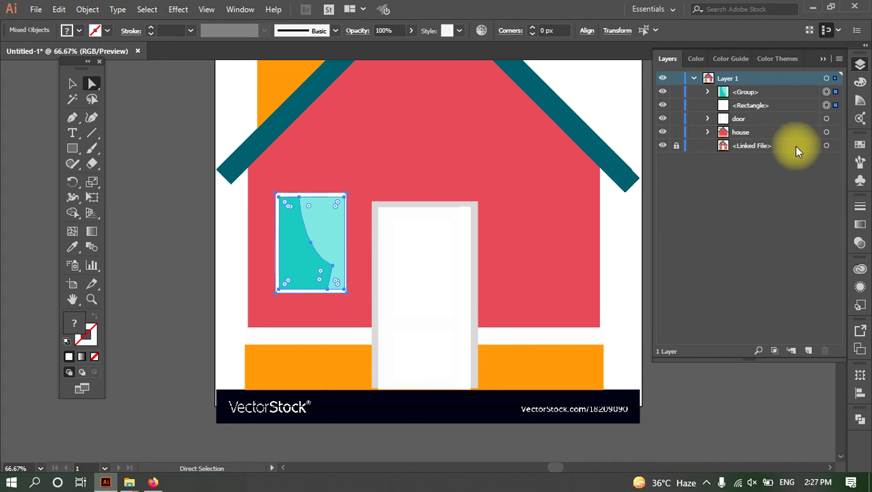
pyautogui.moveTo(749, 106); pyautogui.dragTo(754, 93)
pyautogui.doubleClick(748, 91)
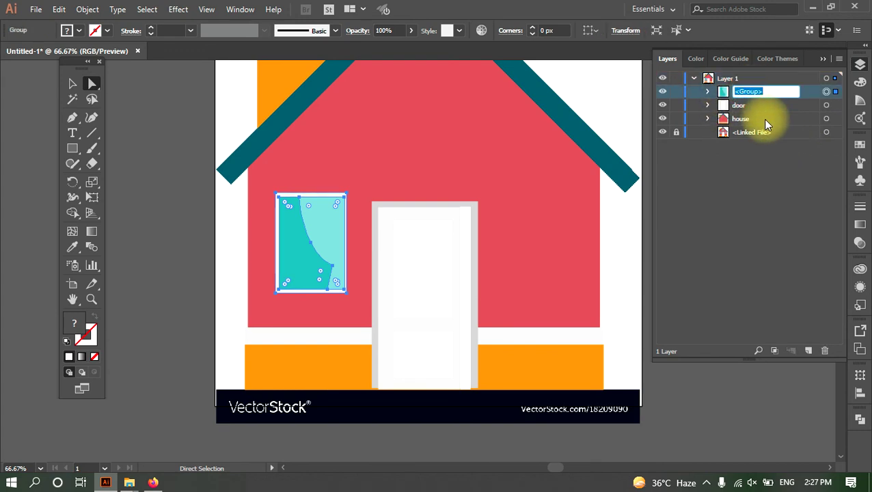
pyautogui.write('window')
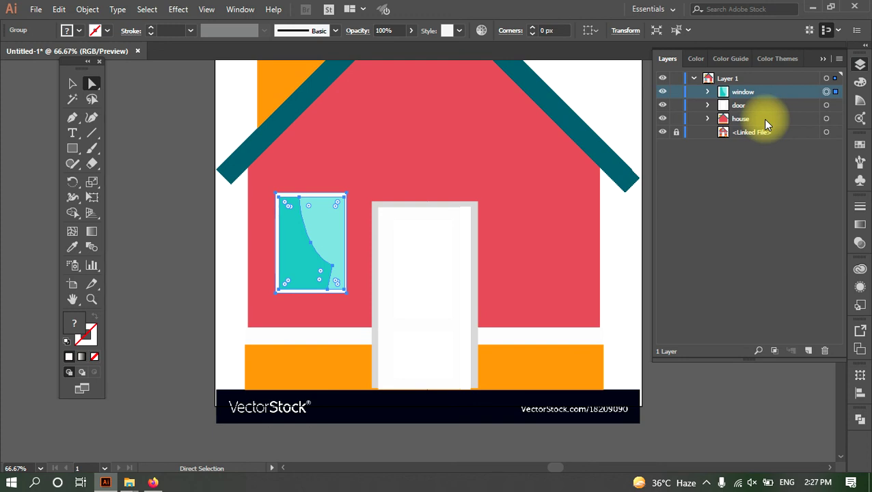
# Step: Toggle the window, door and house layers off and on to compare against the reference
pyautogui.click(663, 92)
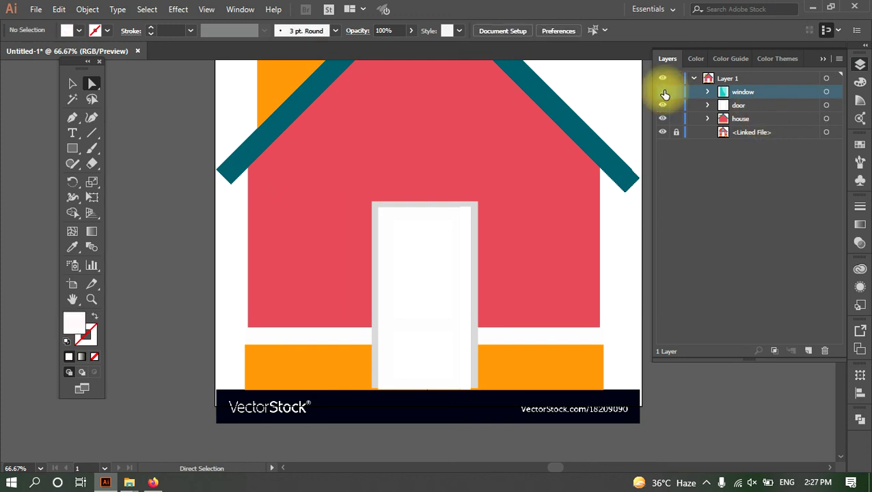
pyautogui.click(664, 91)
pyautogui.click(662, 105)
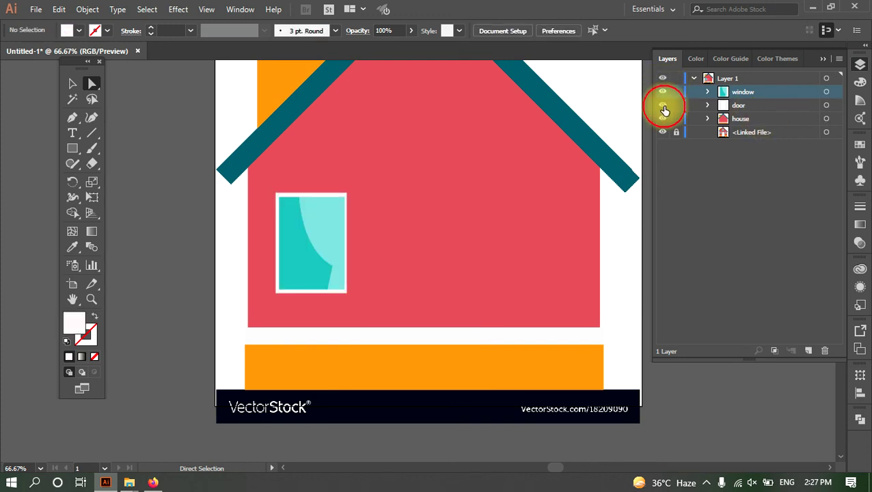
pyautogui.click(663, 104)
pyautogui.click(663, 119)
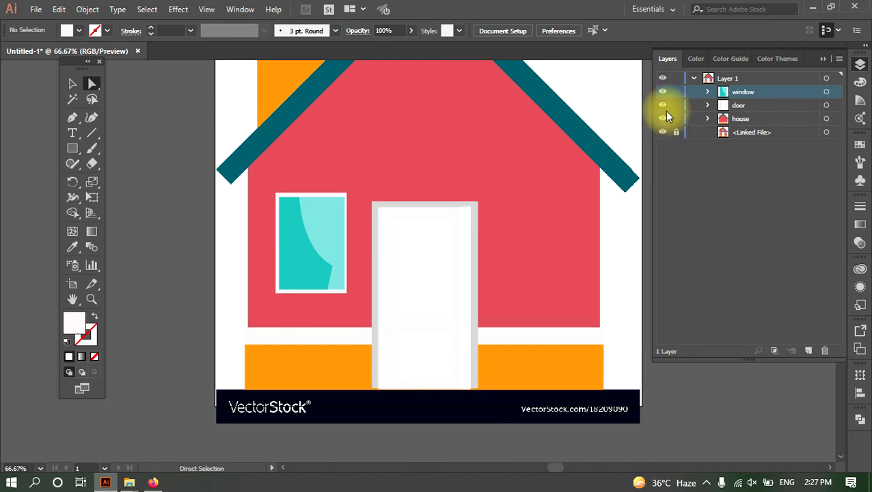
pyautogui.keyDown('alt'); pyautogui.click(662, 118); pyautogui.keyUp('alt')
pyautogui.keyDown('alt'); pyautogui.click(662, 118); pyautogui.keyUp('alt')
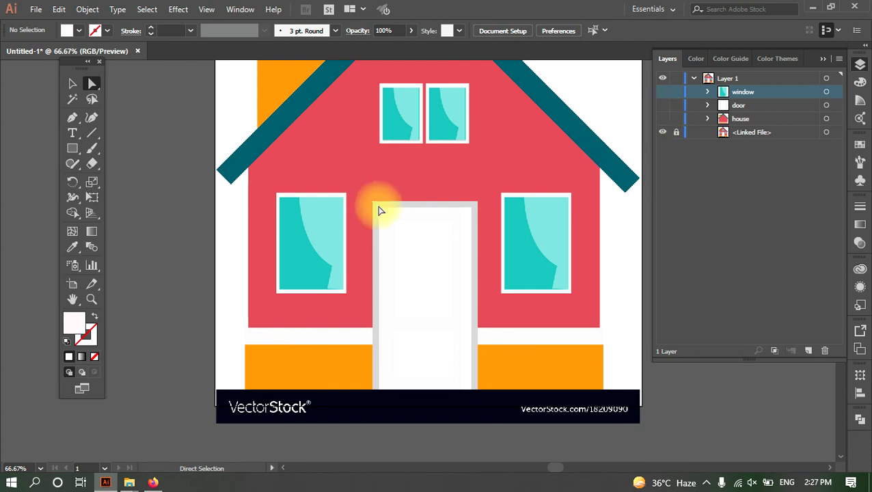
# Step: Show the window layer and Alt-drag a copy of the left window horizontally onto the right window
pyautogui.click(72, 83)
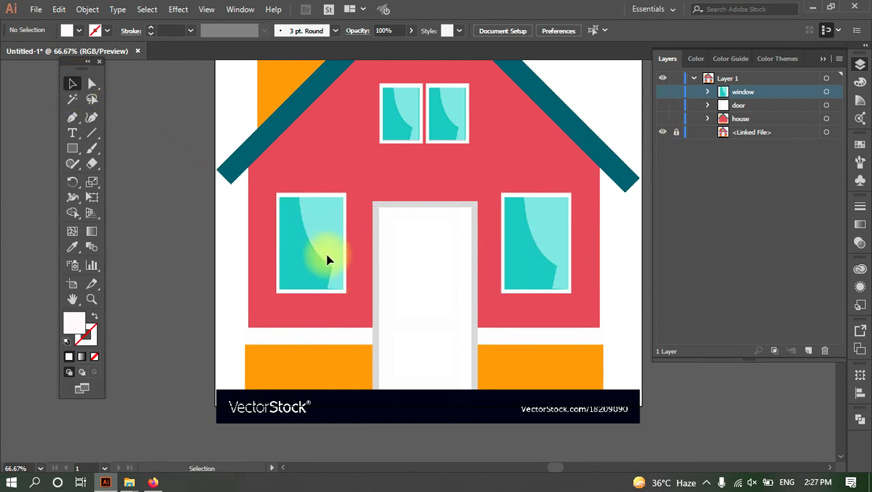
pyautogui.click(662, 91)
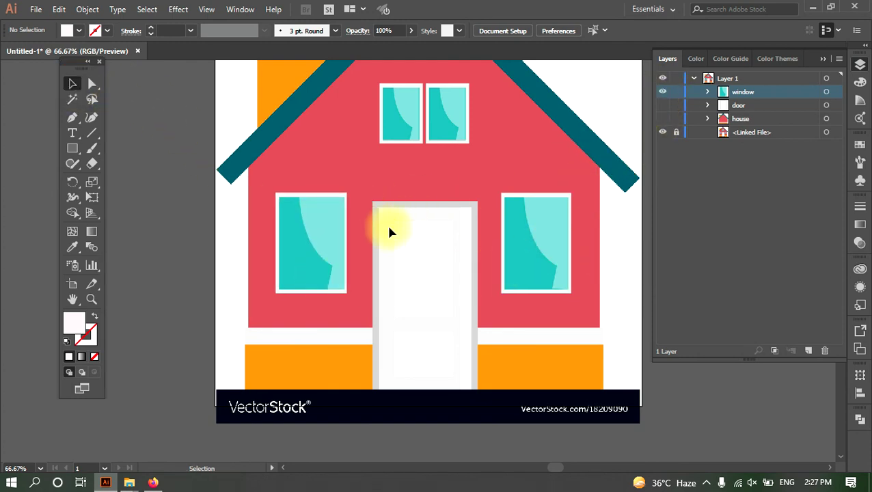
pyautogui.moveTo(314, 263); pyautogui.dragTo(542, 259)
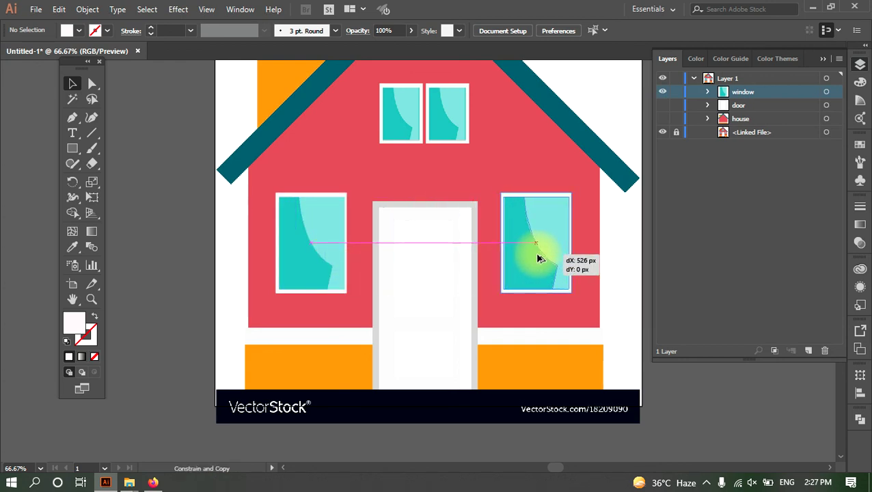
pyautogui.moveTo(541, 259); pyautogui.dragTo(540, 257)
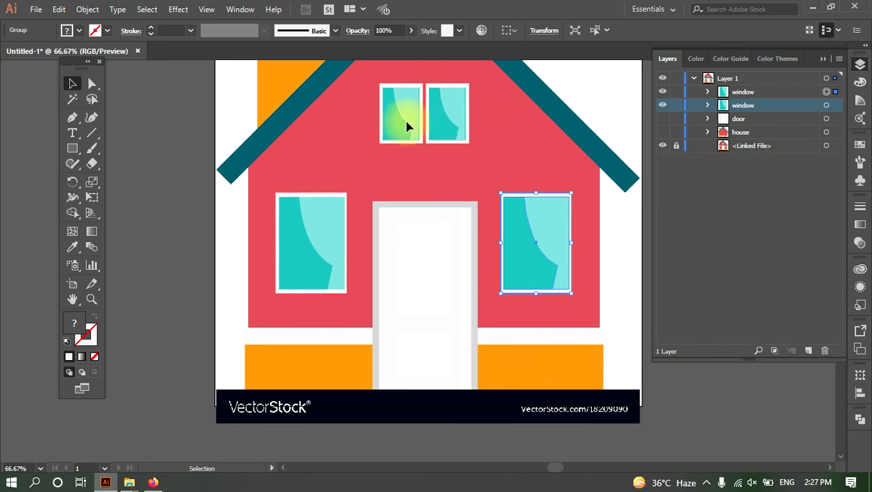
pyautogui.scroll(3, 498, 106)
# Step: Copy a window up under the roof, scale it down, and place a second copy beside it
pyautogui.moveTo(547, 335)
pyautogui.mouseDown()
pyautogui.moveTo(422, 228)
pyautogui.moveTo(418, 218)
pyautogui.moveTo(449, 233)
pyautogui.moveTo(347, 111)
pyautogui.mouseUp()
pyautogui.scroll(3, 380, 162)
pyautogui.scroll(3, 381, 162)
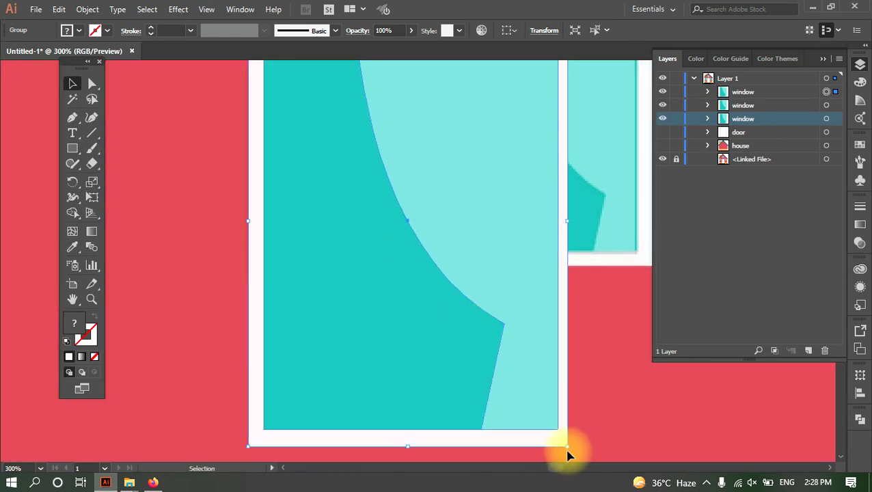
pyautogui.moveTo(568, 450)
pyautogui.mouseDown()
pyautogui.moveTo(430, 254)
pyautogui.moveTo(446, 267)
pyautogui.moveTo(443, 250)
pyautogui.mouseUp()
pyautogui.scroll(4, 441, 315)
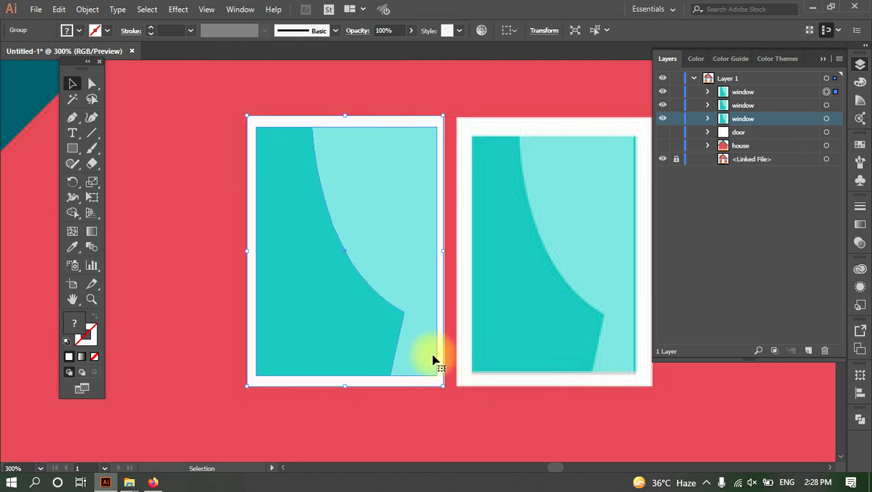
pyautogui.moveTo(357, 340); pyautogui.dragTo(565, 338)
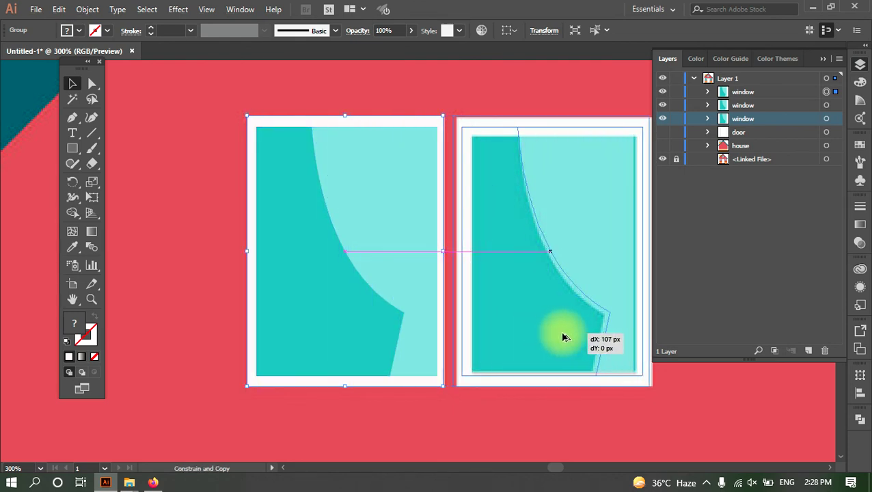
pyautogui.moveTo(564, 337); pyautogui.dragTo(559, 340)
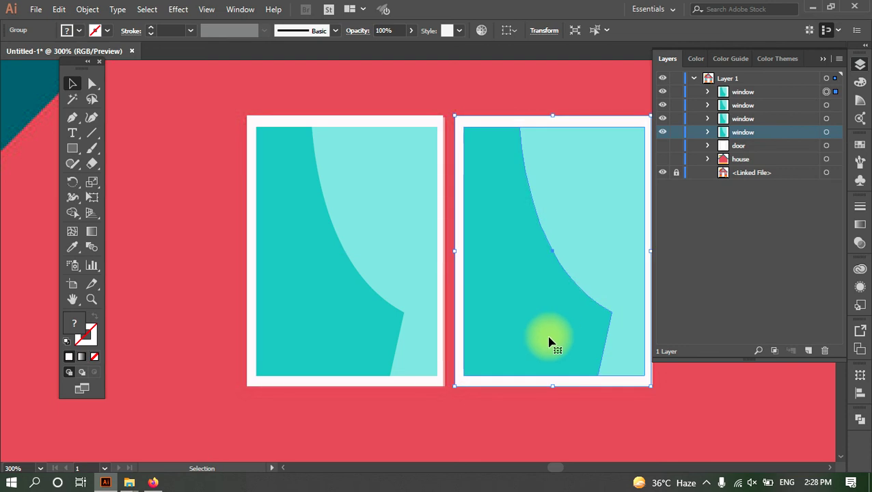
# Step: Group the two small upper windows and name the group ventilator
pyautogui.scroll(-1, 547, 343)
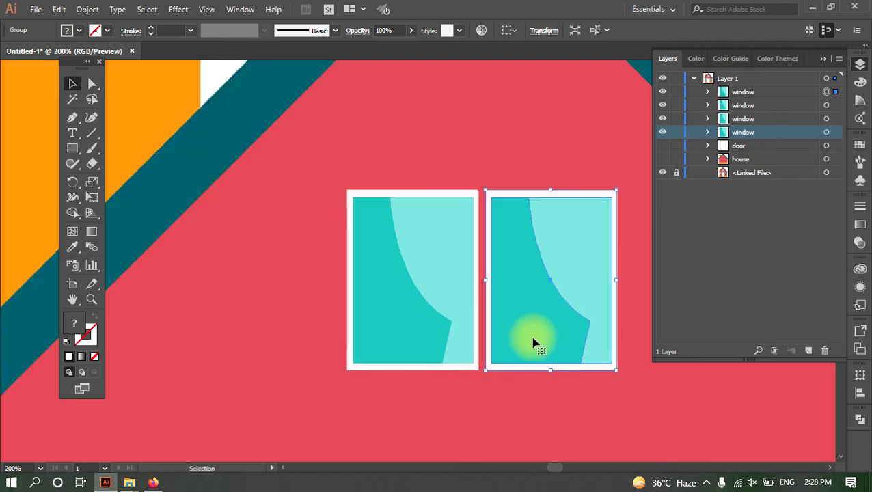
pyautogui.keyDown('shift'); pyautogui.click(827, 105); pyautogui.keyUp('shift')
pyautogui.hotkey('ctrl', 'g')
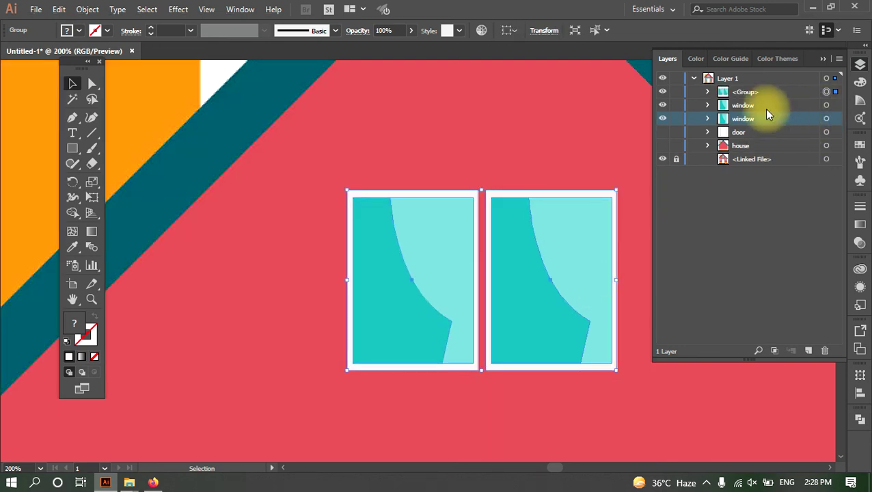
pyautogui.doubleClick(750, 90)
pyautogui.write('ventilartor')
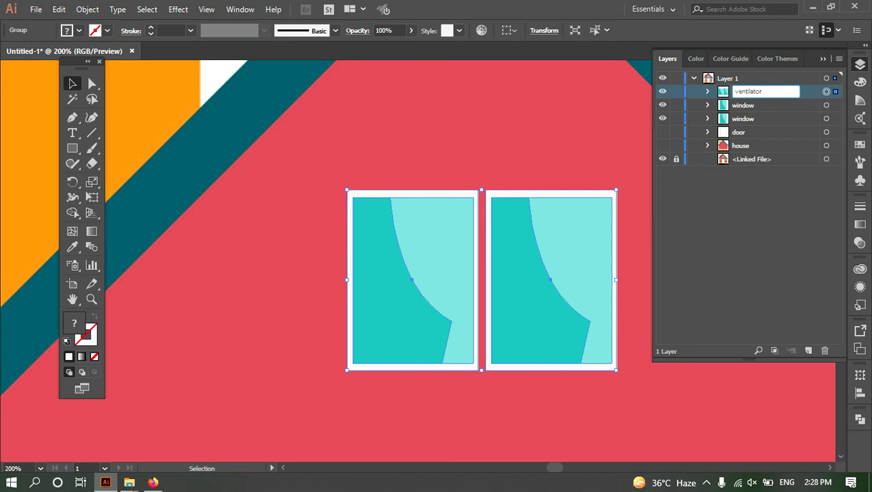
pyautogui.press('Return')
pyautogui.scroll(-1, 346, 273)
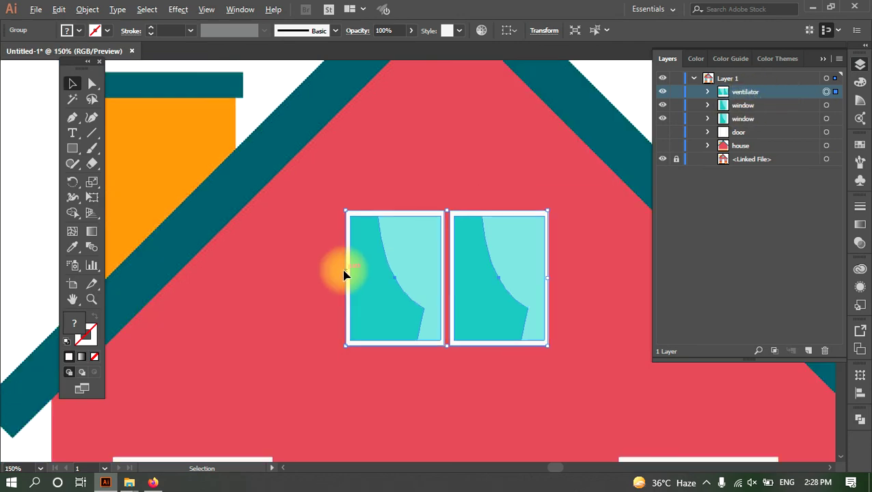
pyautogui.scroll(-2, 345, 272)
pyautogui.moveTo(416, 217); pyautogui.dragTo(464, 197)
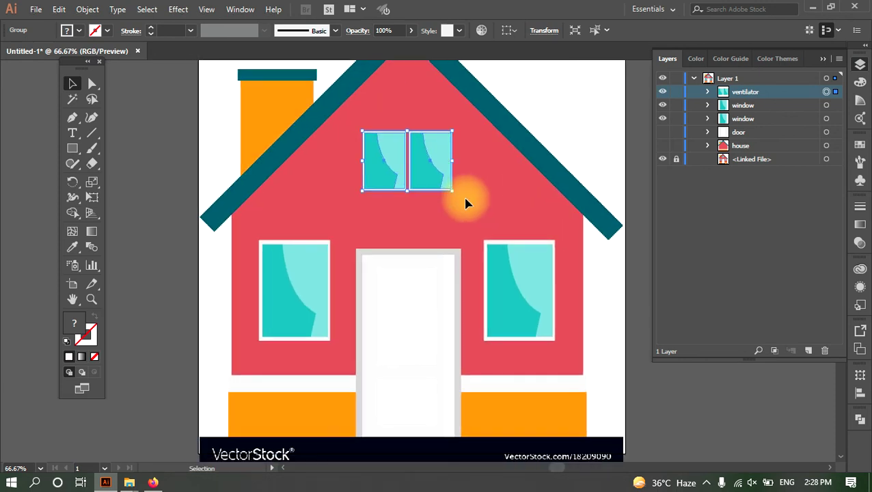
# Step: Hide the Linked File reference image and turn on the door and house layers
pyautogui.click(662, 160)
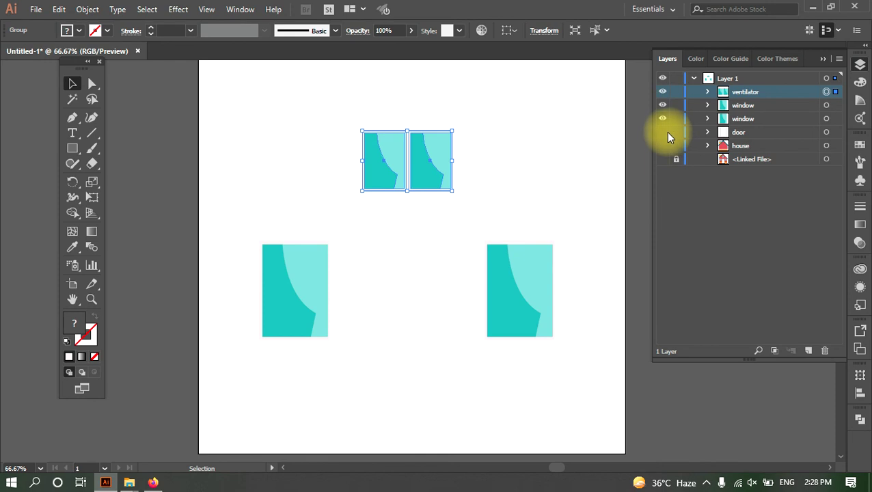
pyautogui.click(663, 132)
pyautogui.click(664, 147)
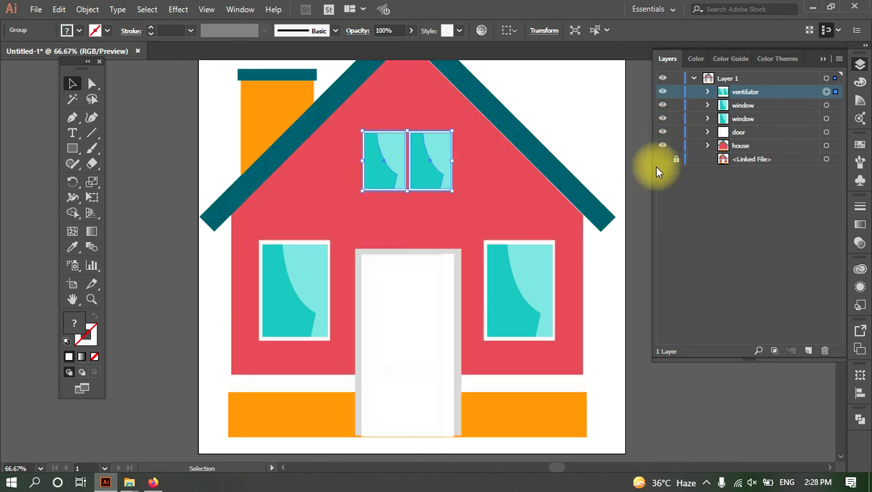
pyautogui.click(613, 250)
pyautogui.keyDown('alt'); pyautogui.scroll(-1, 626, 273); pyautogui.keyUp('alt')
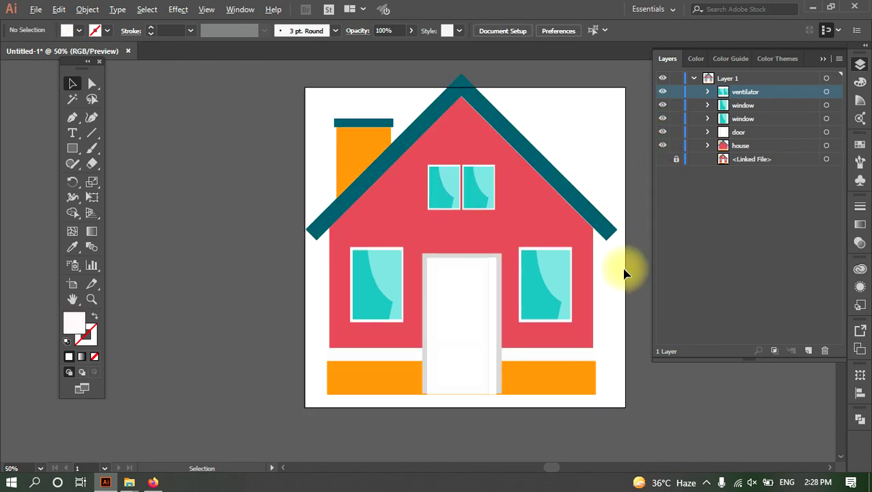
pyautogui.keyDown('alt'); pyautogui.scroll(2, 482, 404); pyautogui.keyUp('alt')
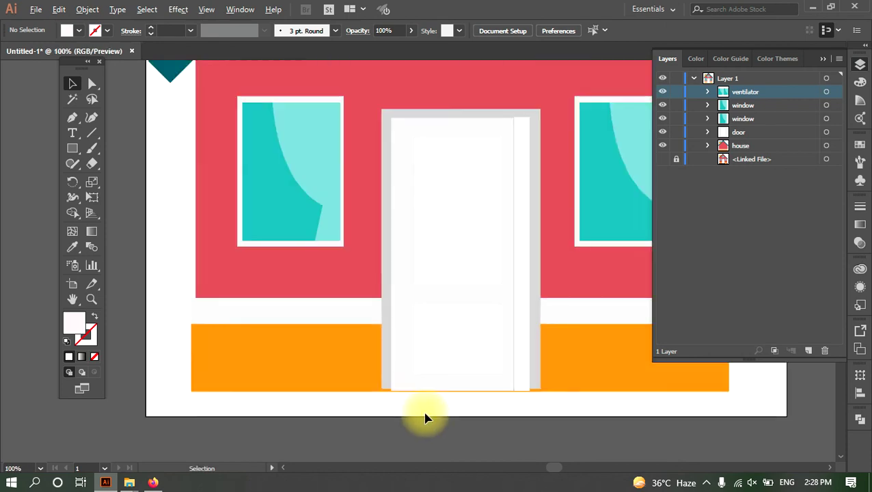
pyautogui.keyDown('alt'); pyautogui.scroll(2, 425, 415); pyautogui.keyUp('alt')
pyautogui.moveTo(445, 369); pyautogui.dragTo(264, 253)
# Step: Stretch the door's inner rectangle down to the orange base line
pyautogui.press('a')
pyautogui.click(295, 240)
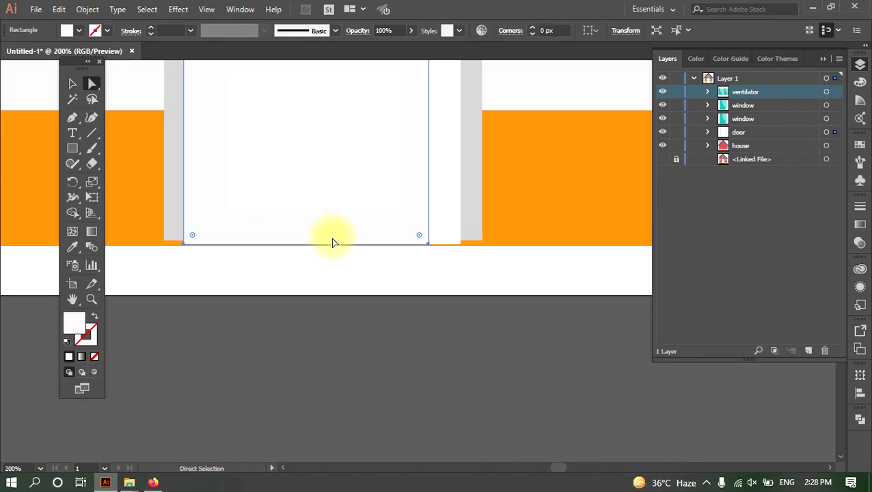
pyautogui.press('v')
pyautogui.keyDown('alt'); pyautogui.scroll(1, 299, 253); pyautogui.keyUp('alt')
pyautogui.keyDown('alt'); pyautogui.scroll(1, 296, 256); pyautogui.keyUp('alt')
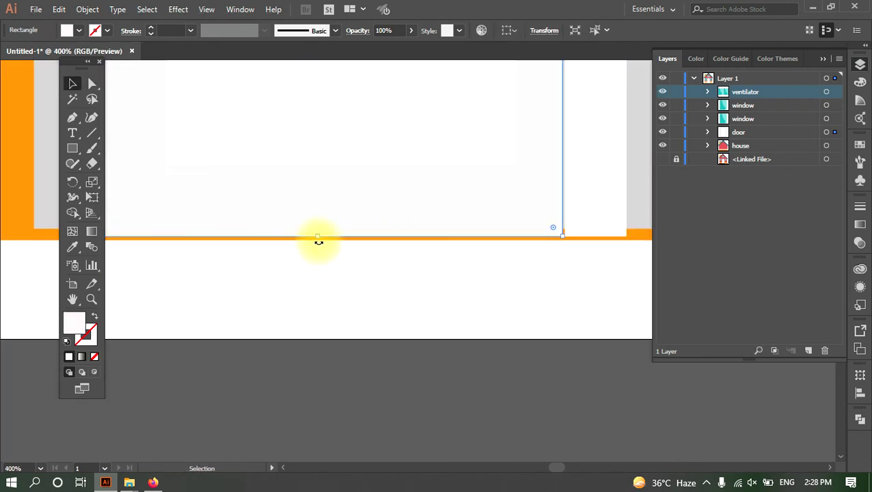
pyautogui.moveTo(318, 240); pyautogui.dragTo(318, 244)
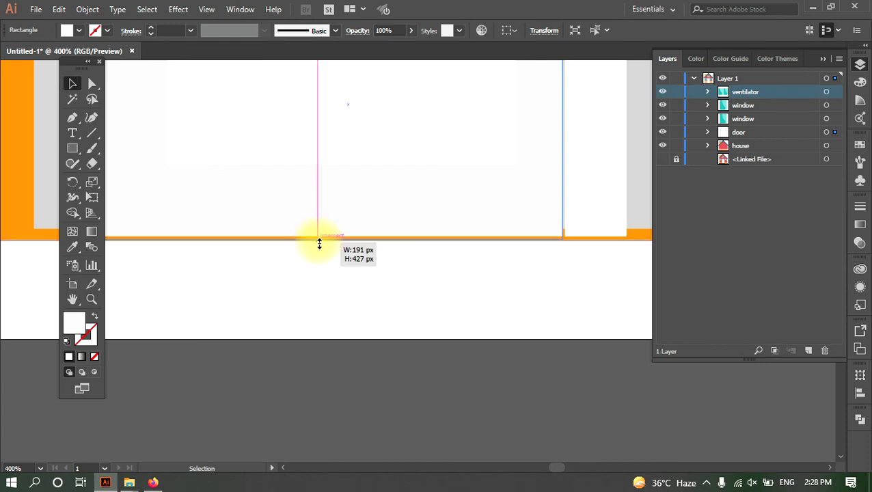
# Step: Extend the narrow side rectangle and the wide panel behind the door down to the orange line
pyautogui.press('a')
pyautogui.click(594, 228)
pyautogui.press('v')
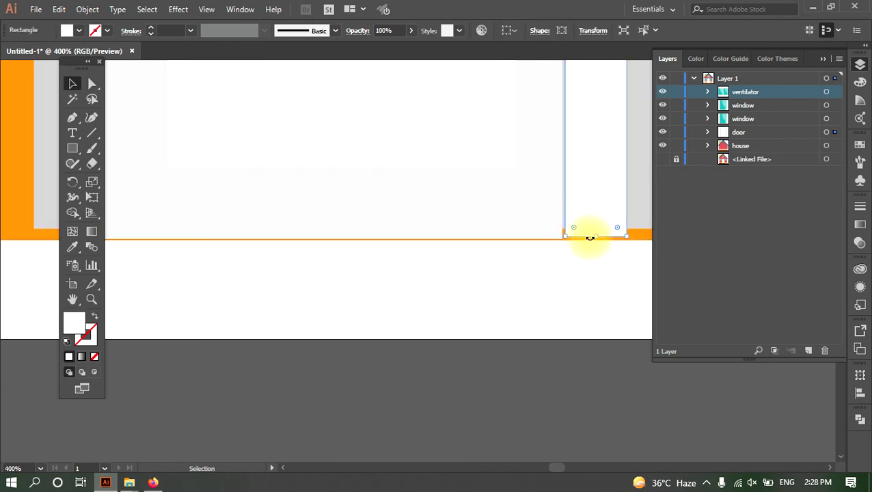
pyautogui.moveTo(594, 237); pyautogui.dragTo(557, 146)
pyautogui.click(610, 214)
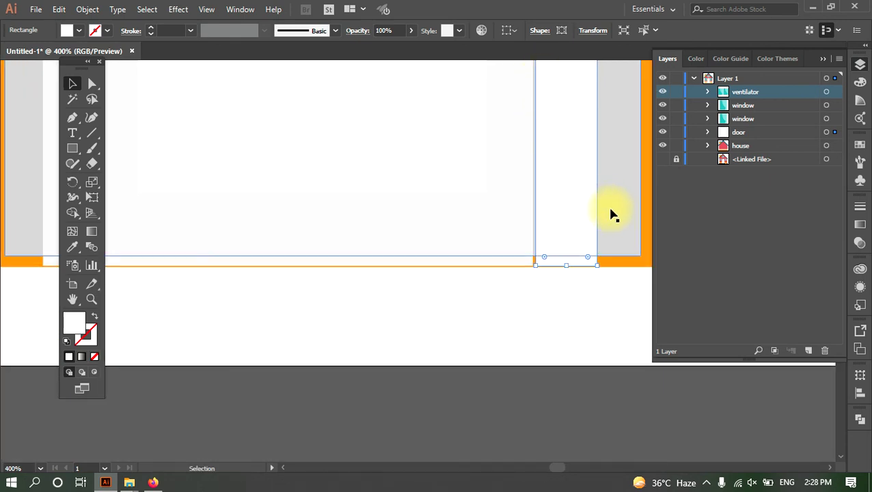
pyautogui.moveTo(323, 255); pyautogui.dragTo(324, 266)
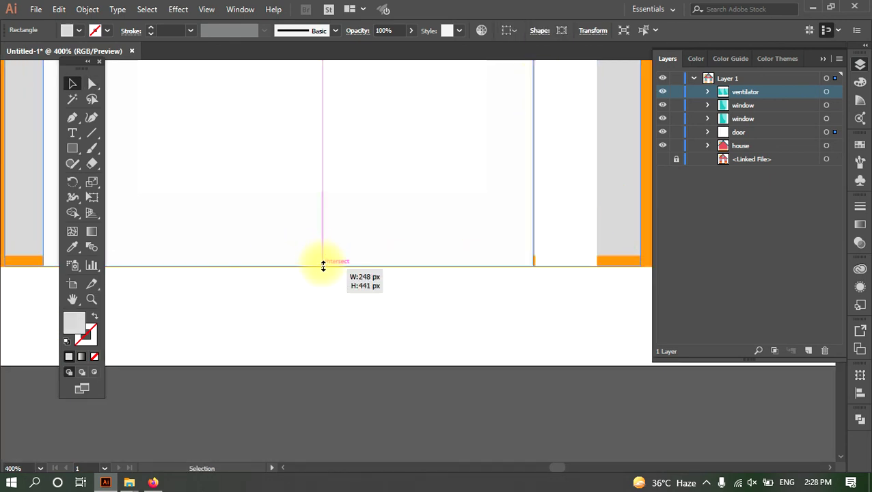
pyautogui.click(403, 323)
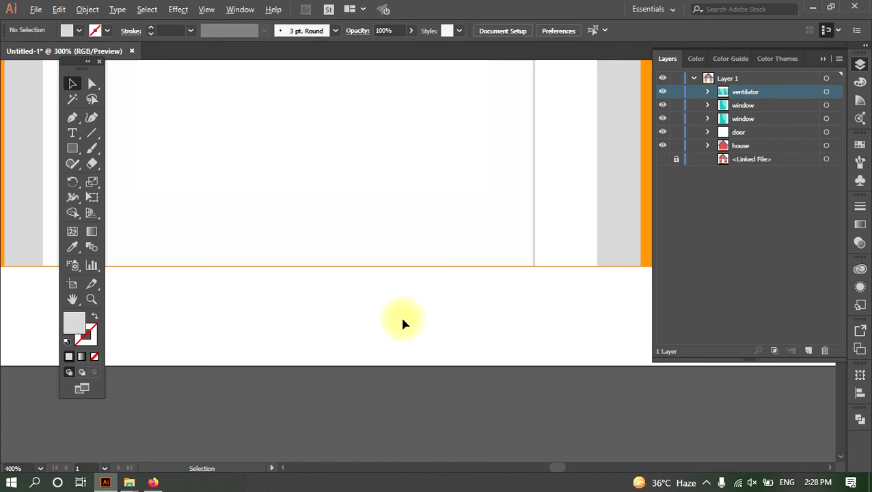
pyautogui.scroll(-5, 402, 322)
pyautogui.moveTo(403, 332)
pyautogui.mouseDown()
pyautogui.moveTo(427, 333)
pyautogui.moveTo(422, 431)
pyautogui.mouseUp()
pyautogui.scroll(-1, 422, 431)
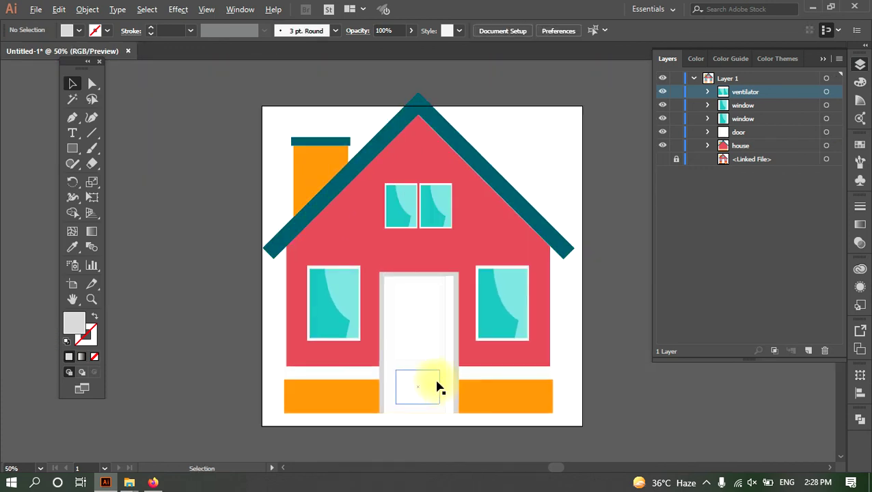
# Step: Marquee-select all the house artwork and drag the top-centre handle down to shrink it
pyautogui.moveTo(584, 85); pyautogui.dragTo(263, 437)
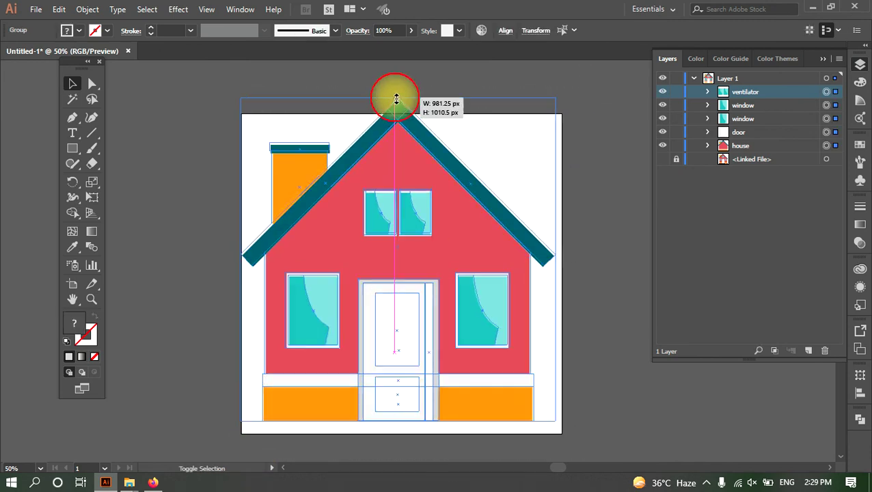
pyautogui.moveTo(397, 98); pyautogui.dragTo(400, 121)
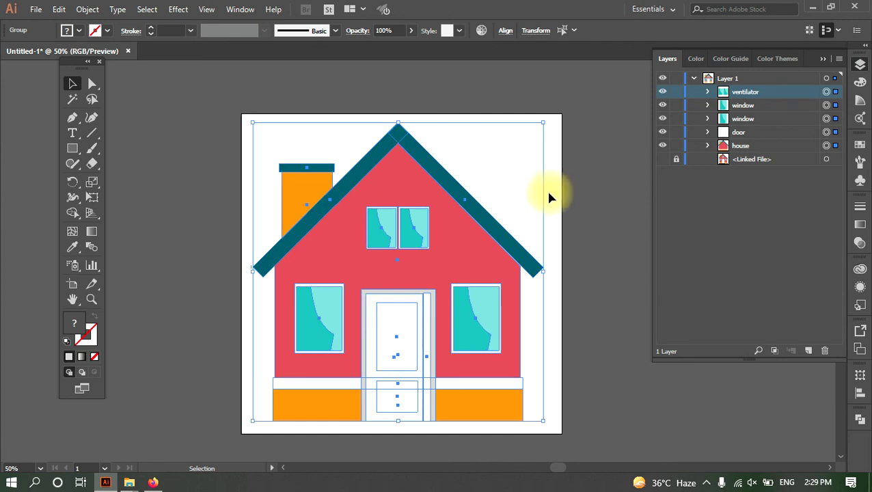
pyautogui.click(570, 183)
pyautogui.moveTo(570, 186); pyautogui.dragTo(567, 167)
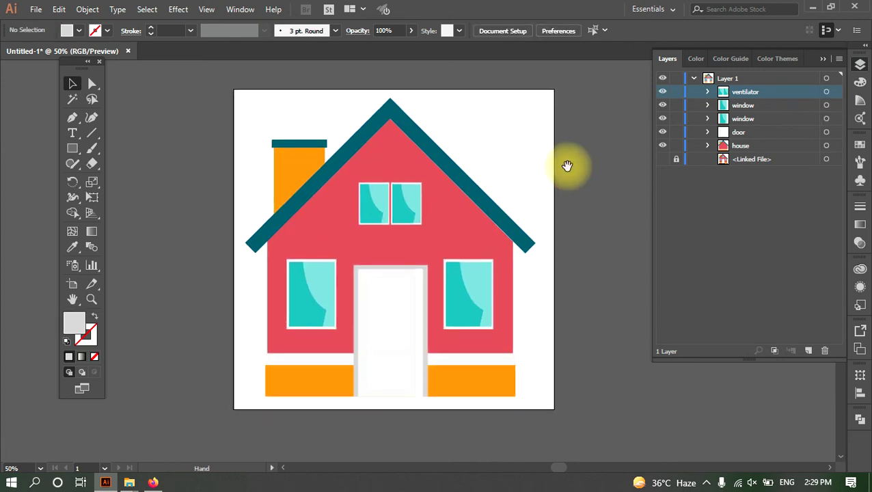